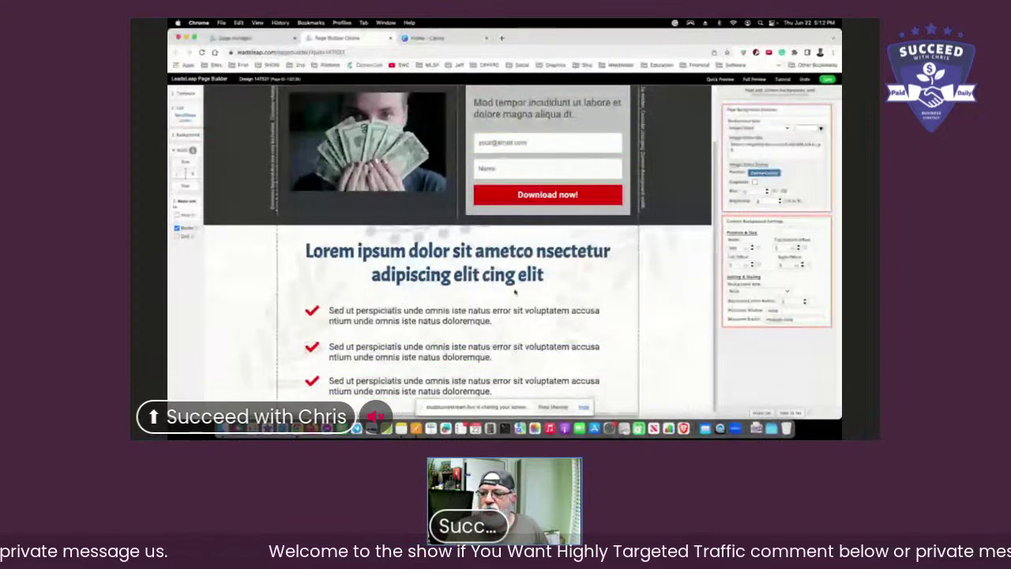
scroll(603, 278, up, 2)
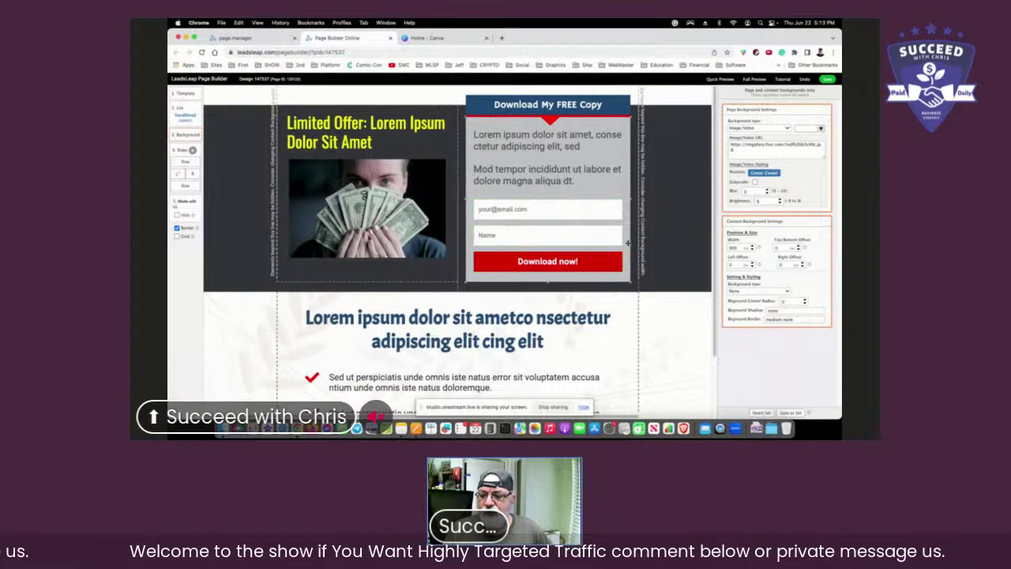
scroll(694, 315, down, 3)
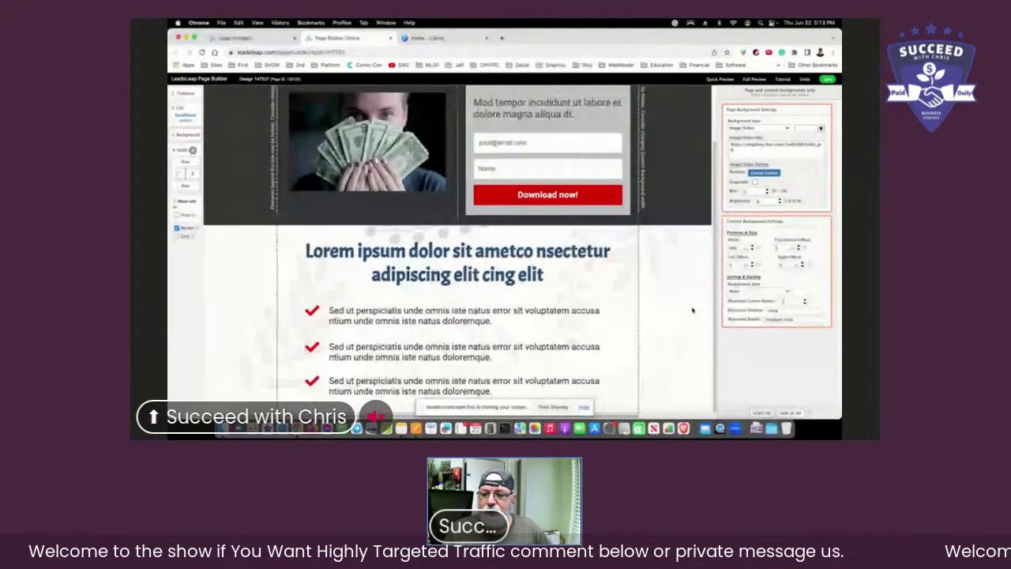
scroll(692, 311, up, 3)
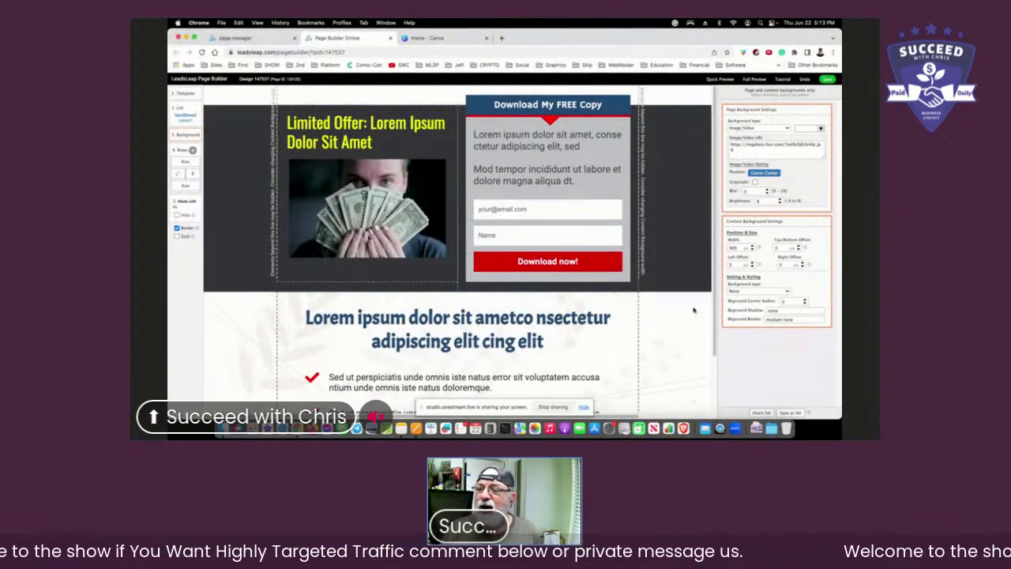
scroll(693, 310, down, 3)
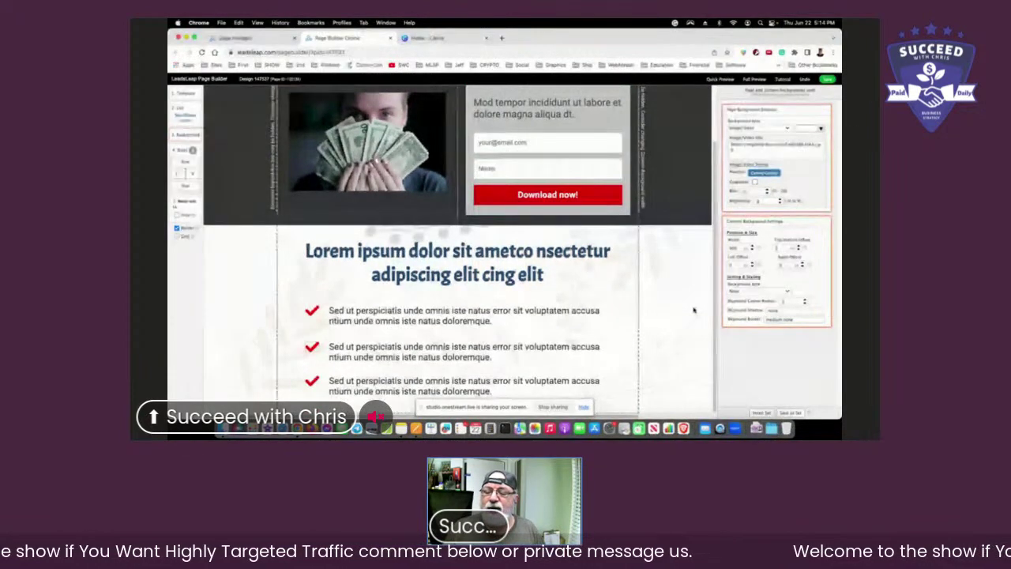
scroll(693, 310, up, 3)
scroll(693, 310, down, 3)
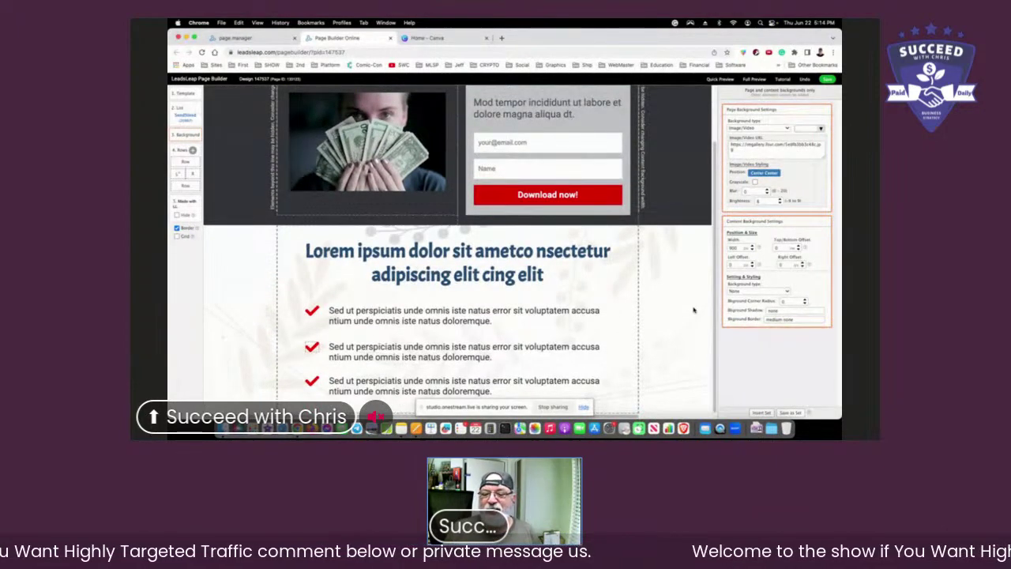
scroll(694, 310, up, 3)
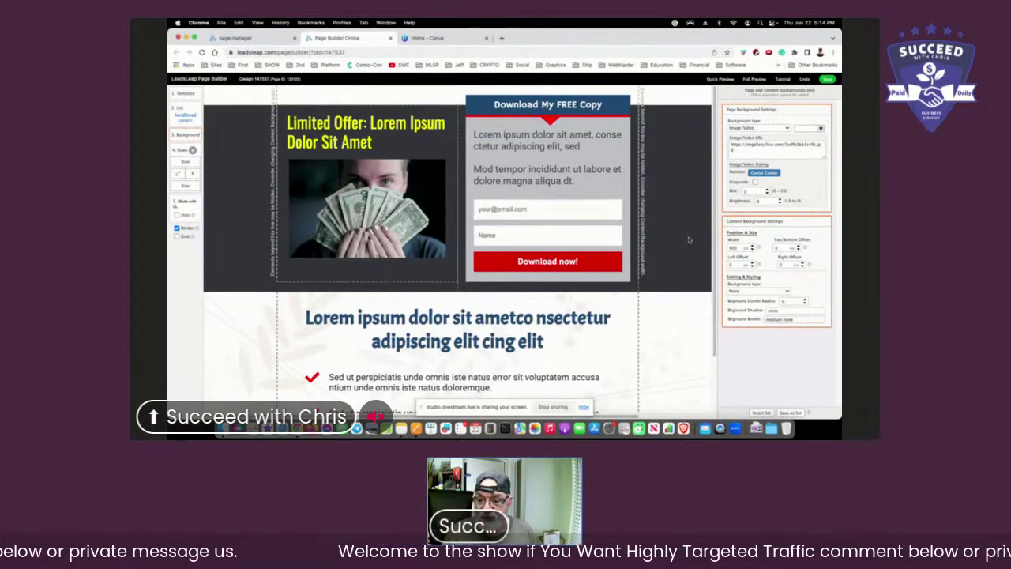
Step: Open the image library for the money photo below the headline and browse the Medium Background images
click(378, 206)
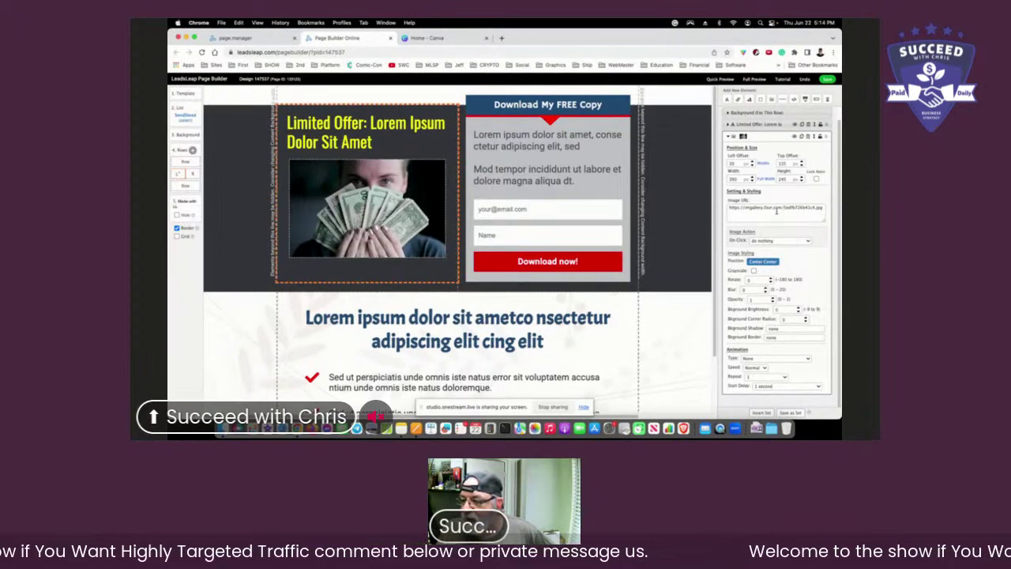
click(776, 212)
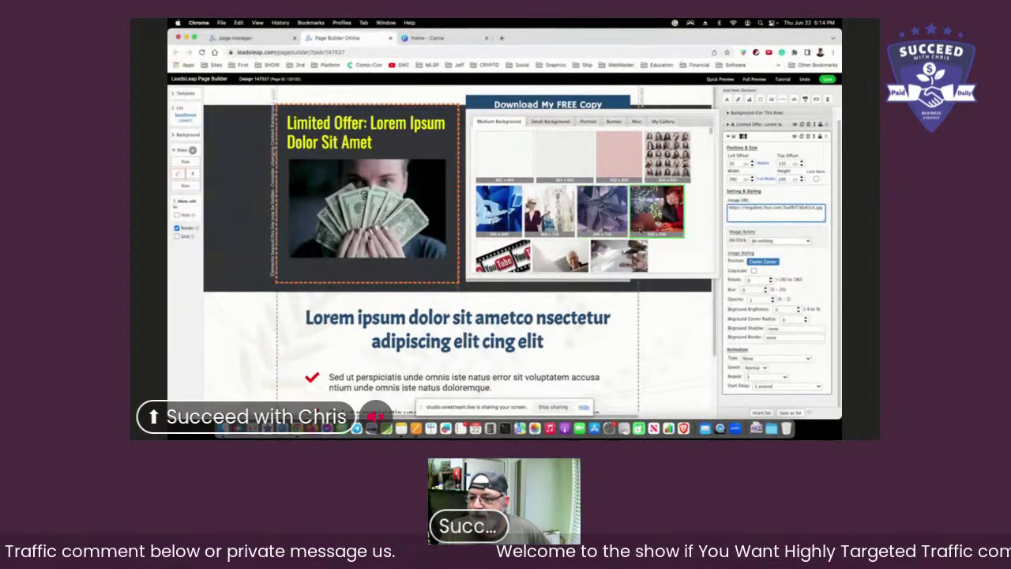
scroll(584, 199, down, 3)
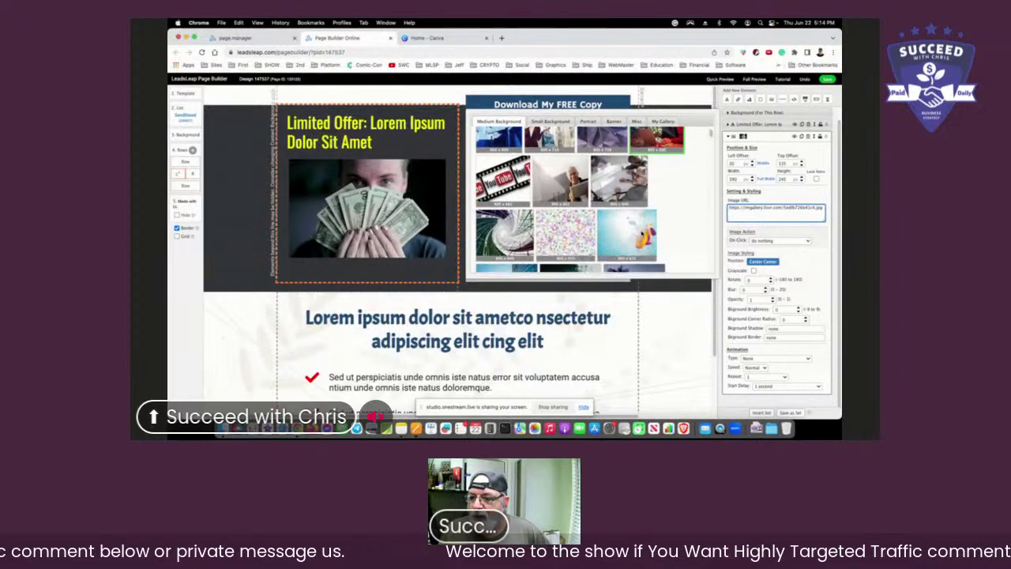
scroll(643, 225, down, 1)
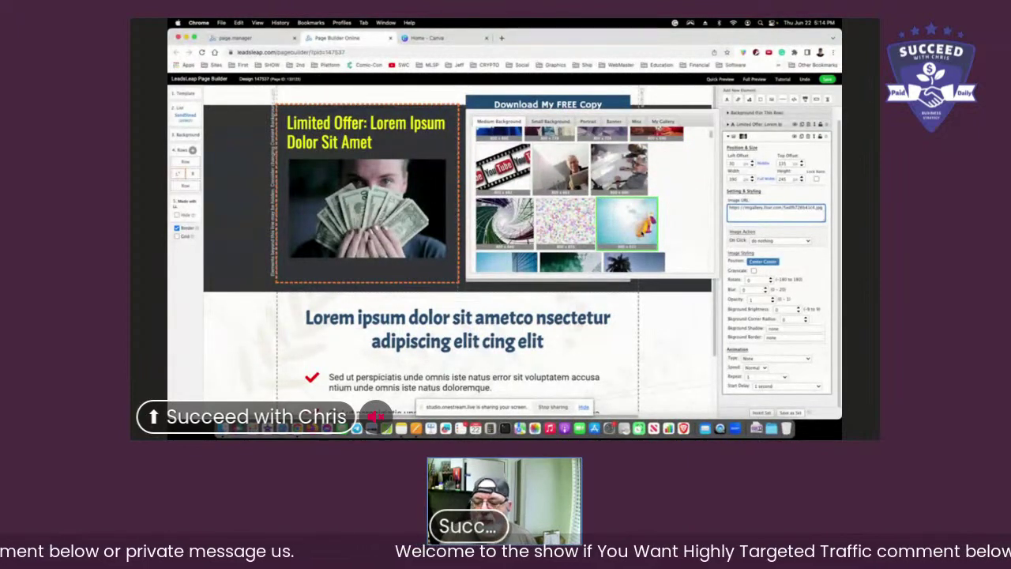
scroll(639, 205, up, 3)
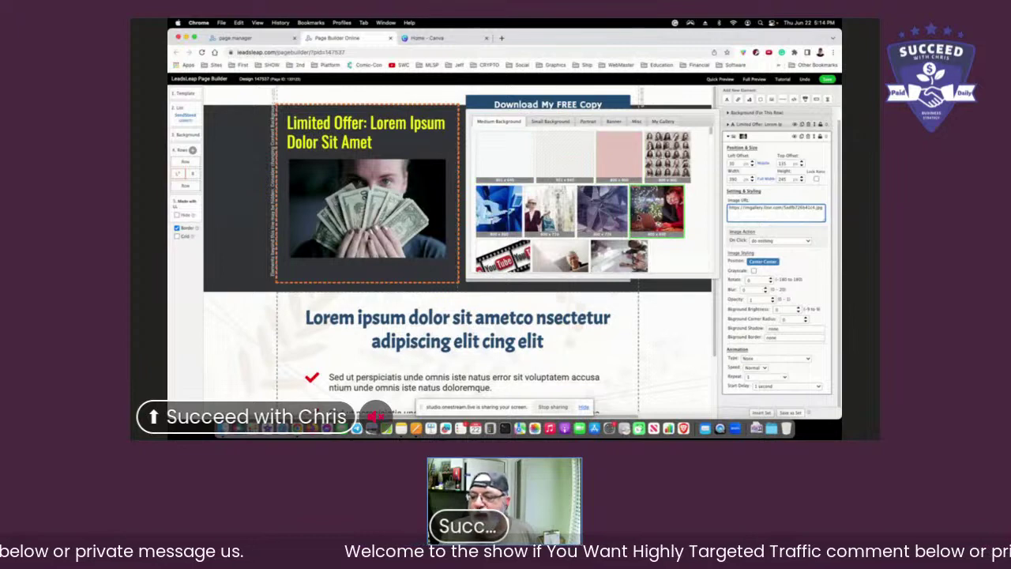
scroll(639, 229, down, 1)
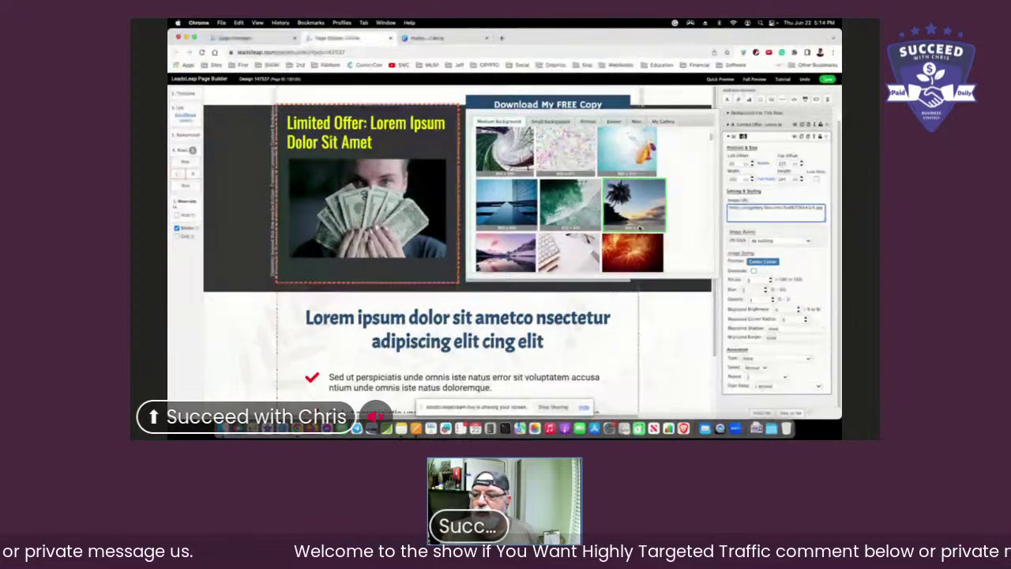
scroll(639, 228, down, 5)
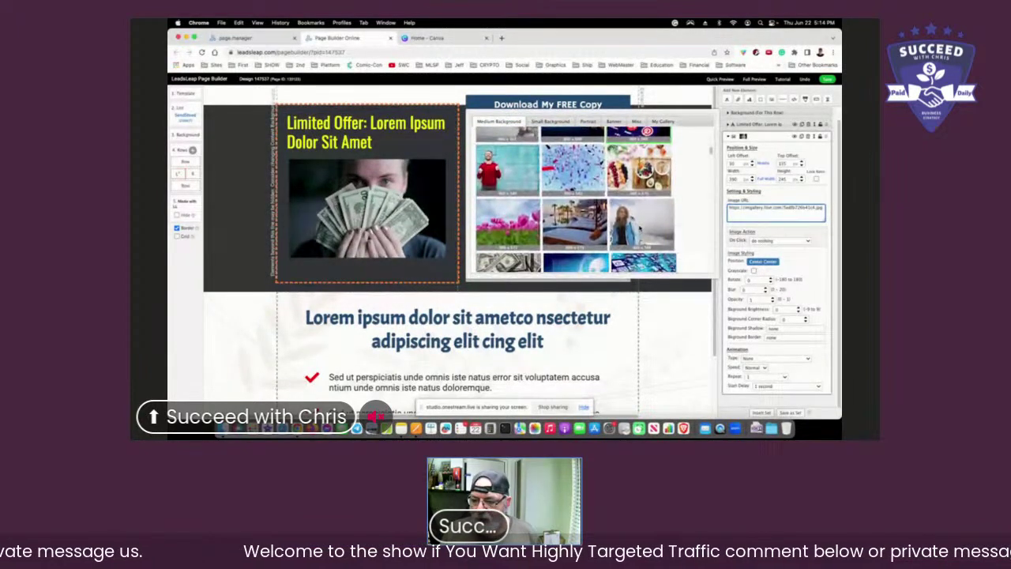
scroll(640, 228, down, 5)
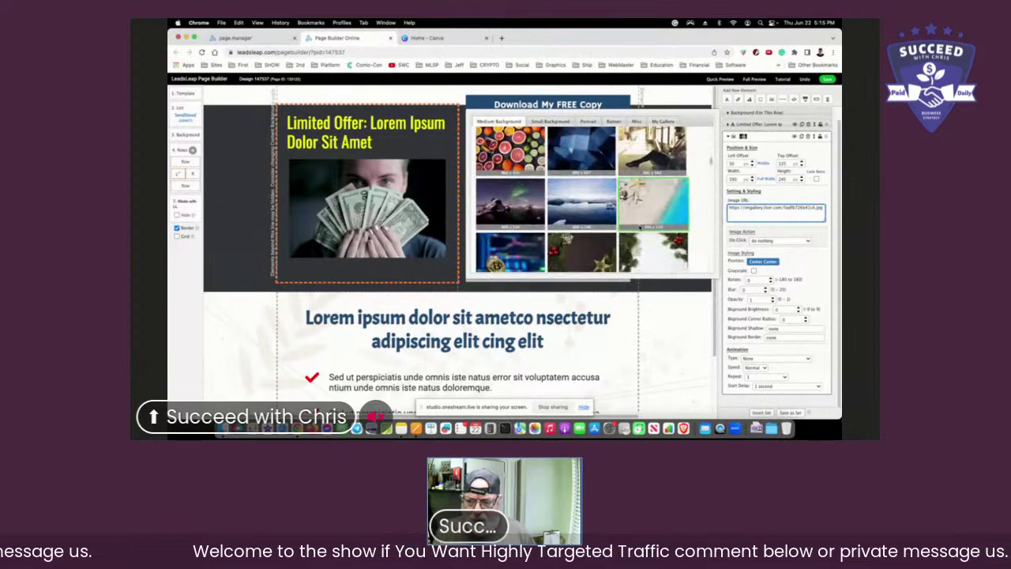
scroll(654, 237, down, 1)
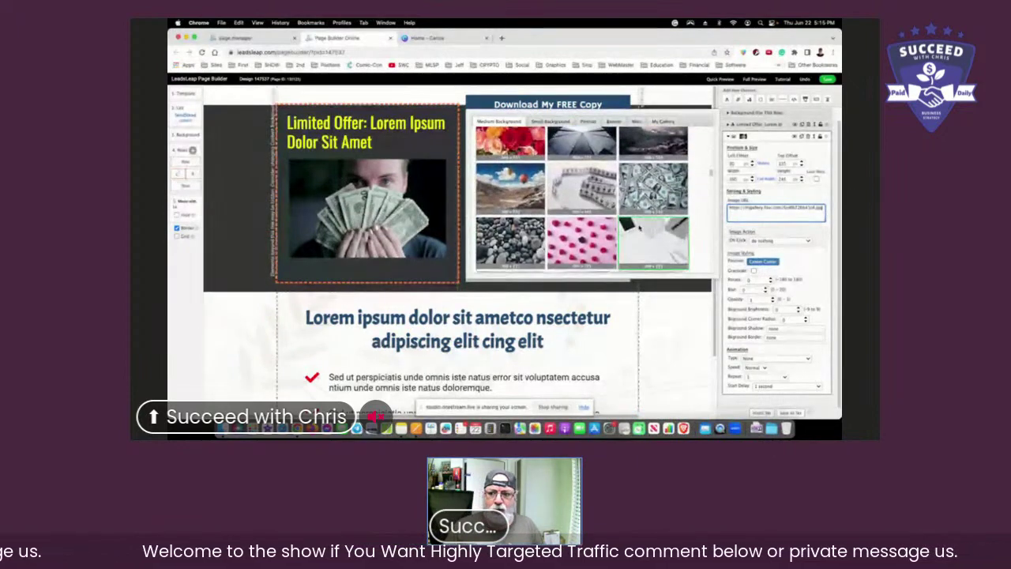
scroll(654, 237, down, 3)
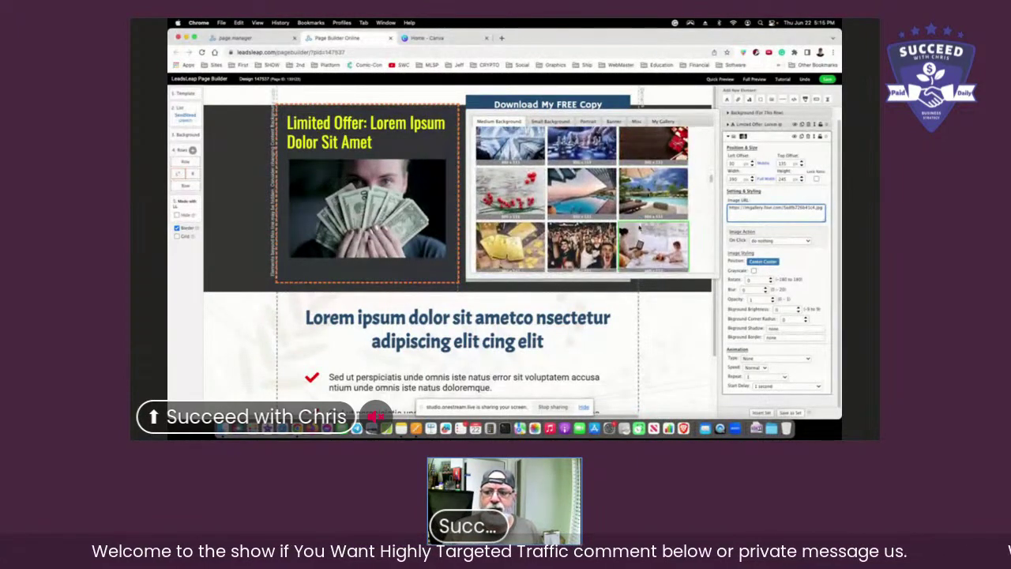
scroll(639, 227, down, 2)
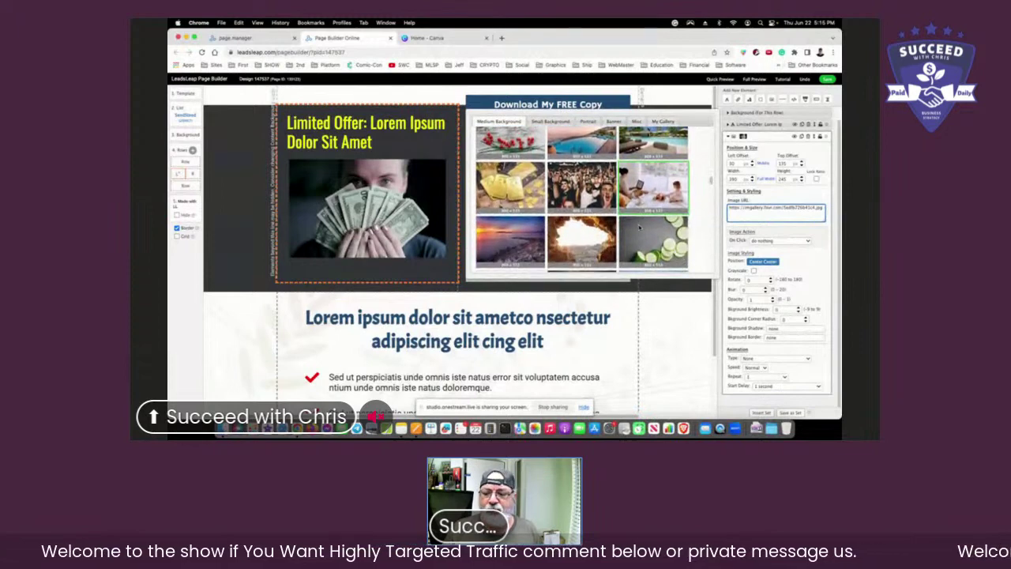
scroll(638, 227, down, 2)
scroll(606, 209, up, 3)
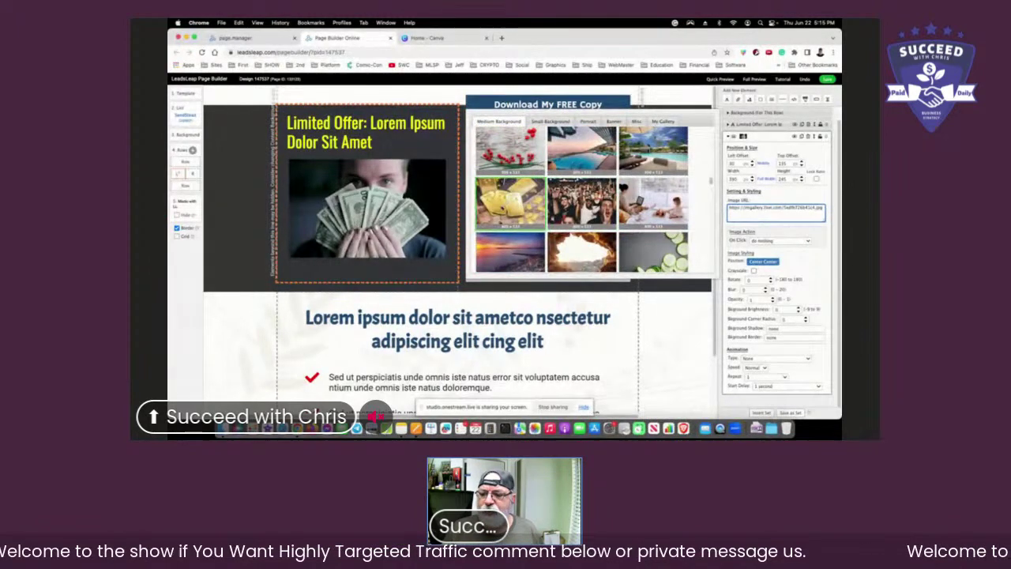
scroll(616, 205, down, 5)
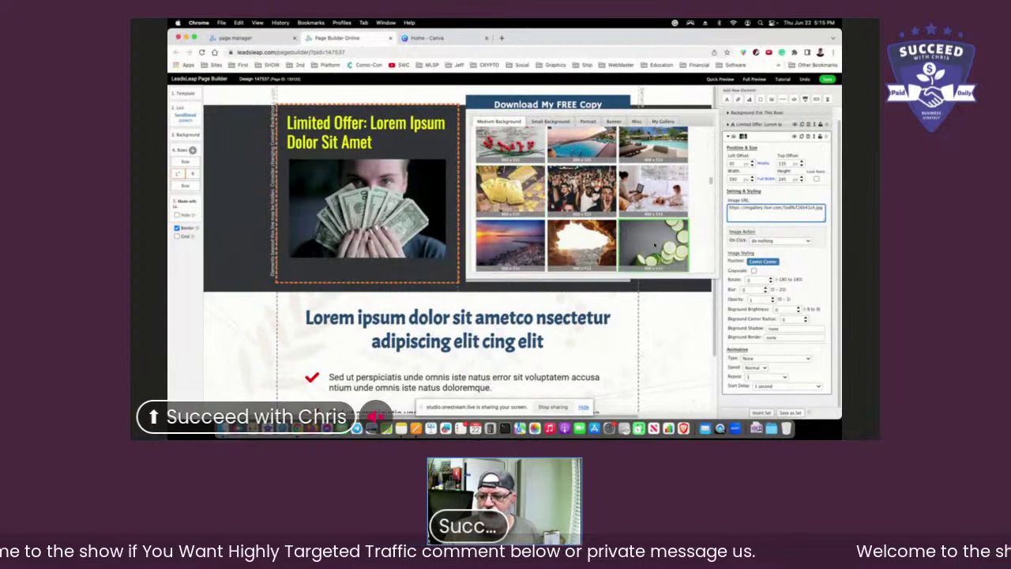
scroll(653, 222, down, 3)
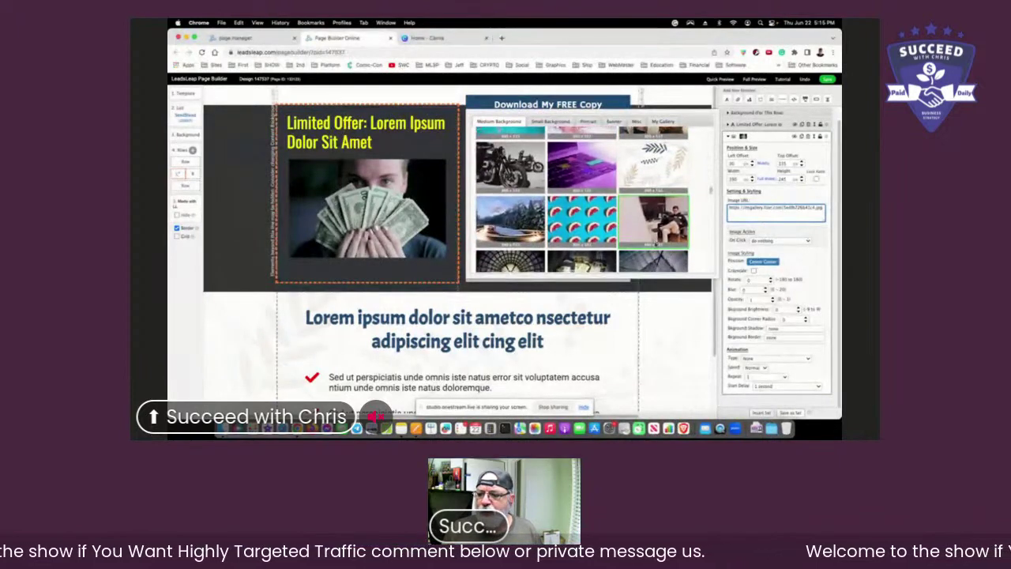
scroll(653, 225, up, 6)
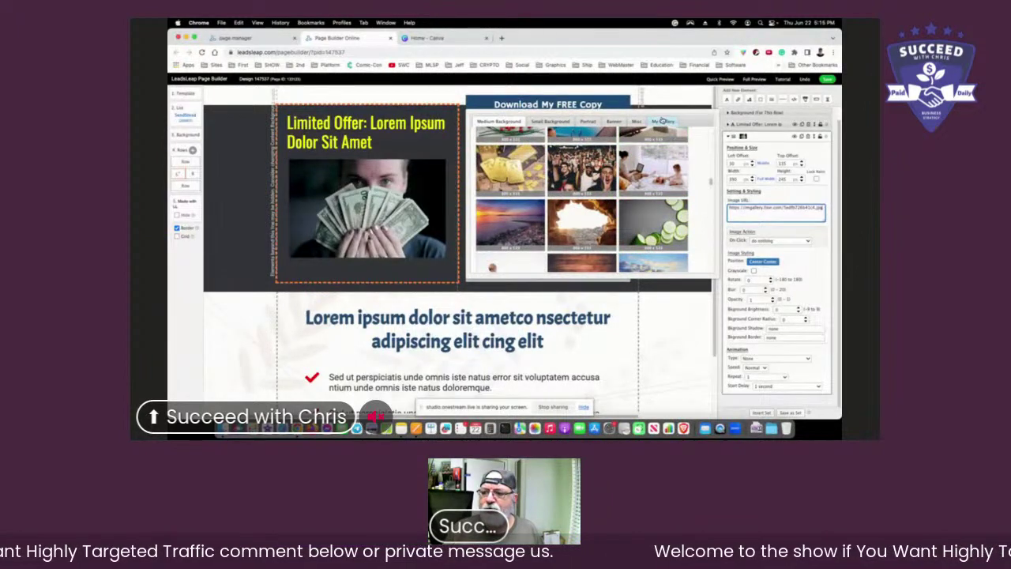
Step: Try the white-background portrait from My Gallery in place of the money photo, and swap it for the transparent-background portrait
click(662, 121)
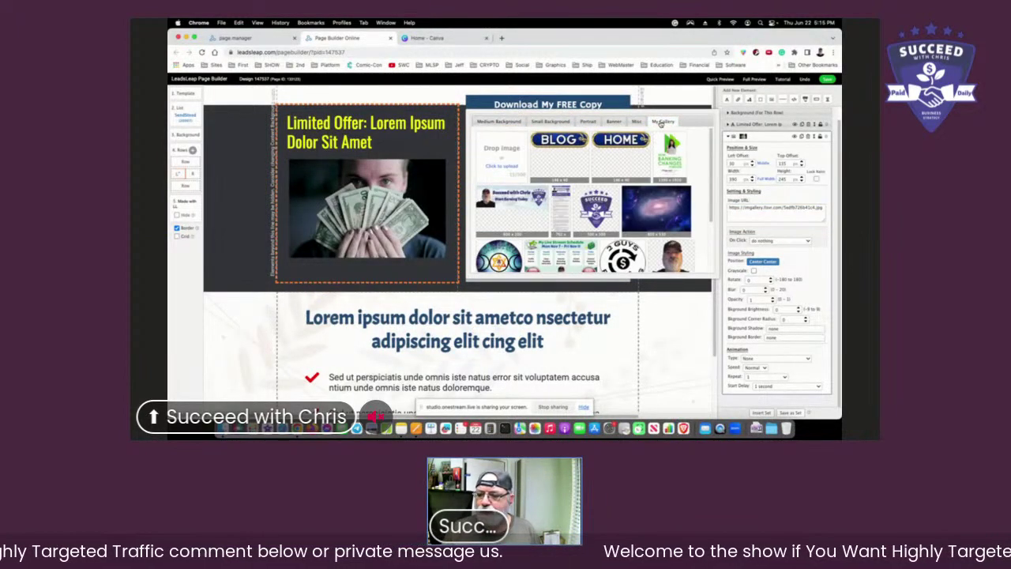
scroll(694, 186, down, 3)
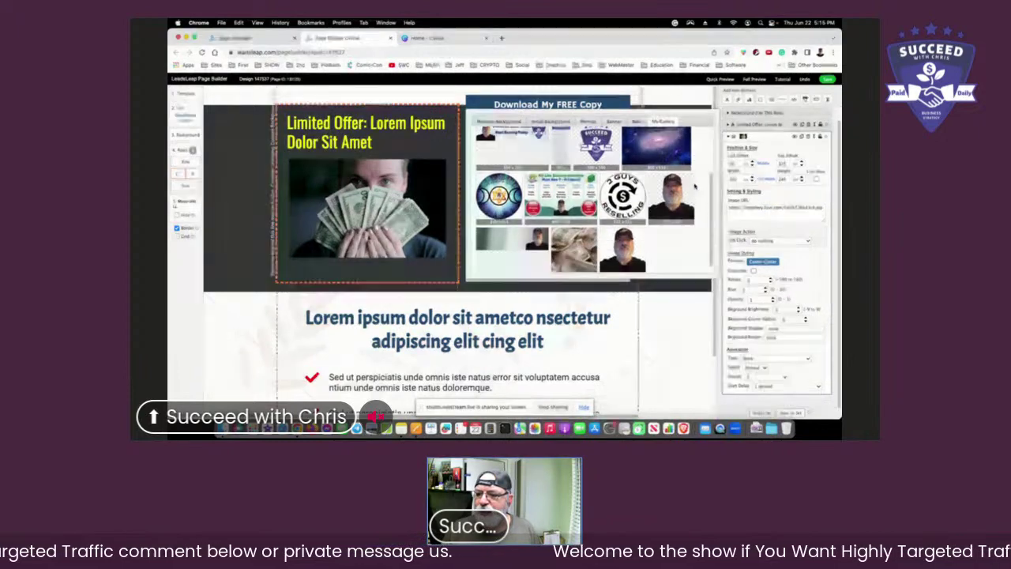
scroll(695, 186, down, 1)
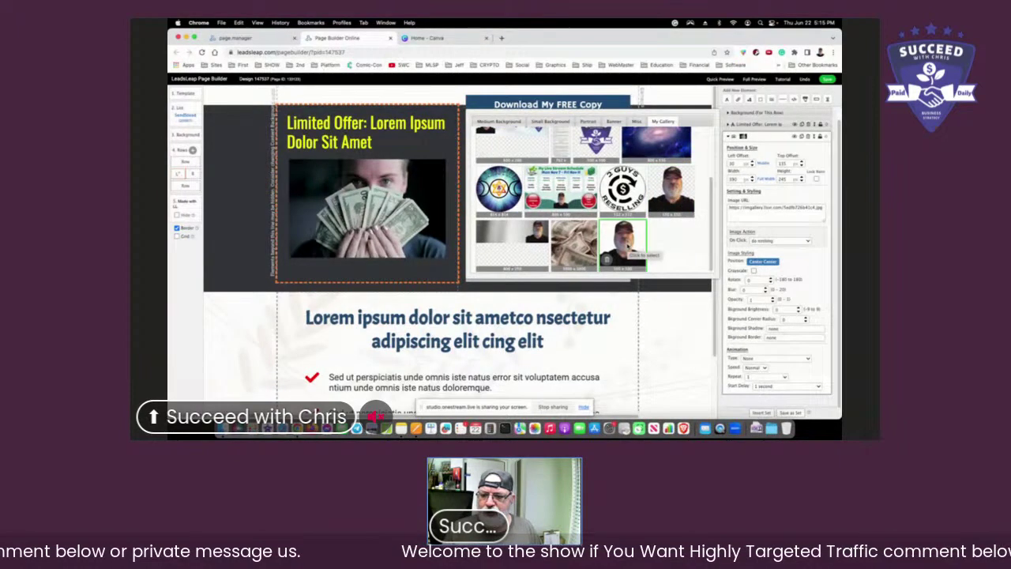
click(624, 245)
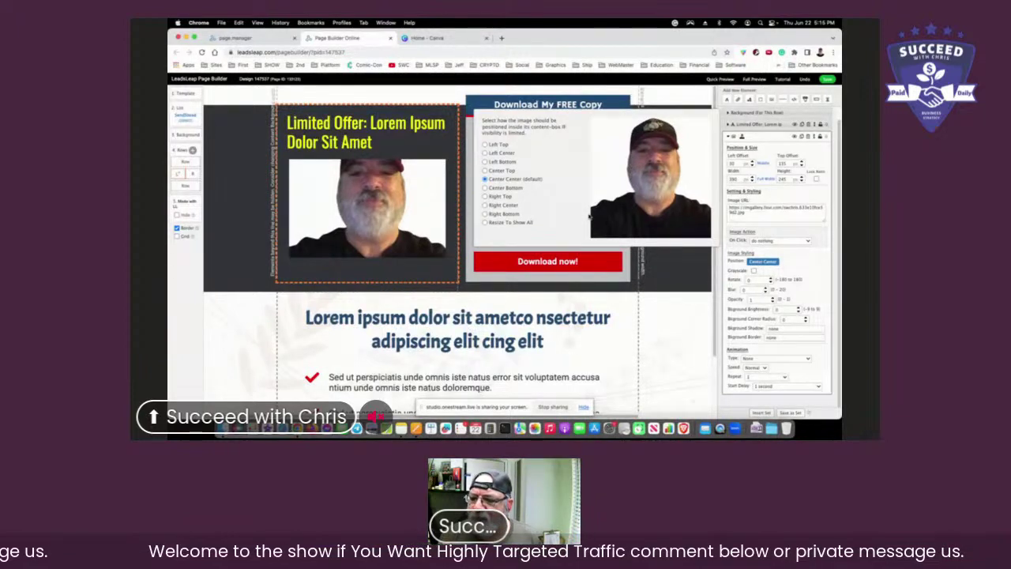
click(750, 210)
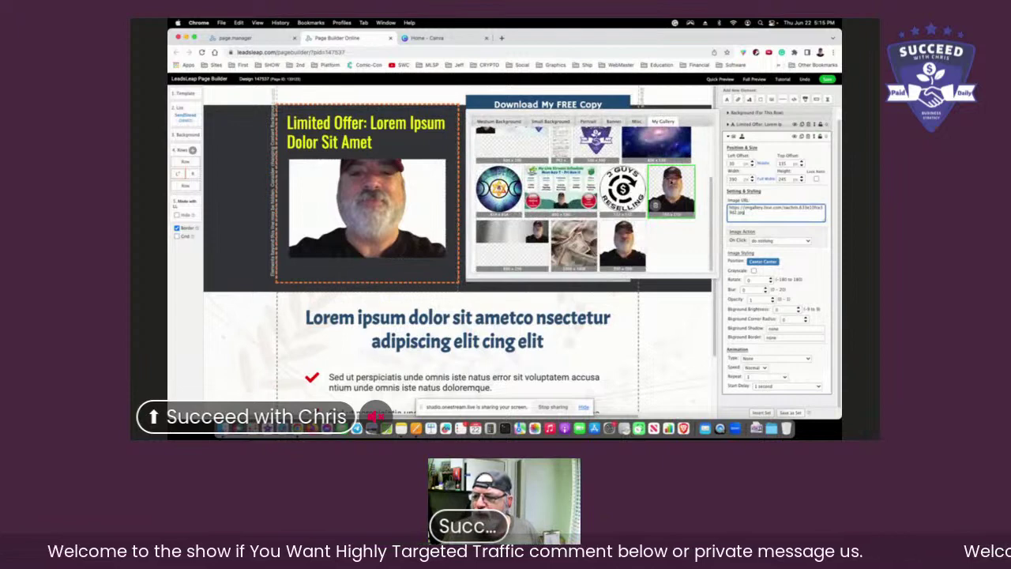
click(670, 182)
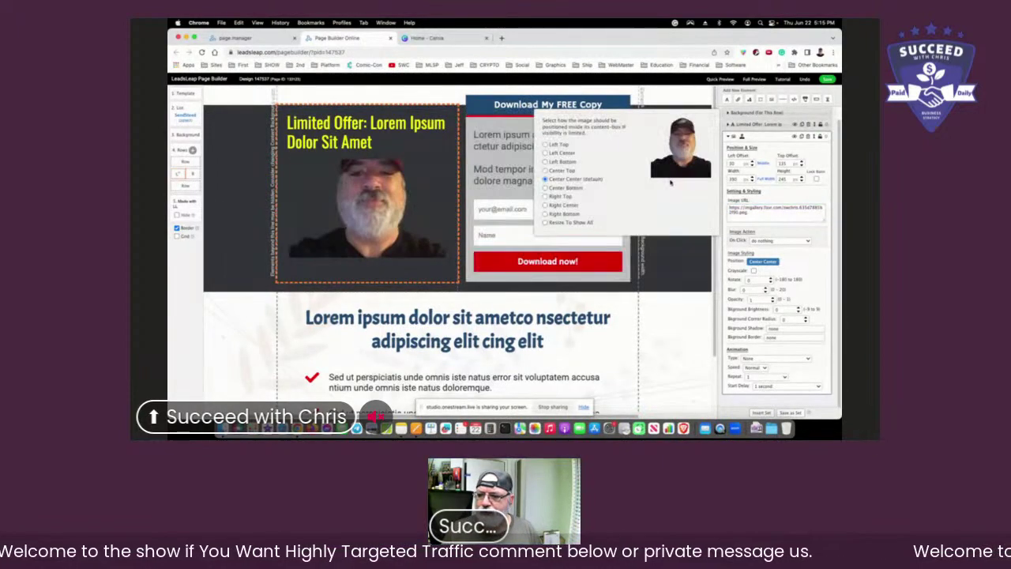
Step: Enlarge the portrait to 320 px high and position it just below the headline, at left offset 40 px and top offset 115 px
click(381, 206)
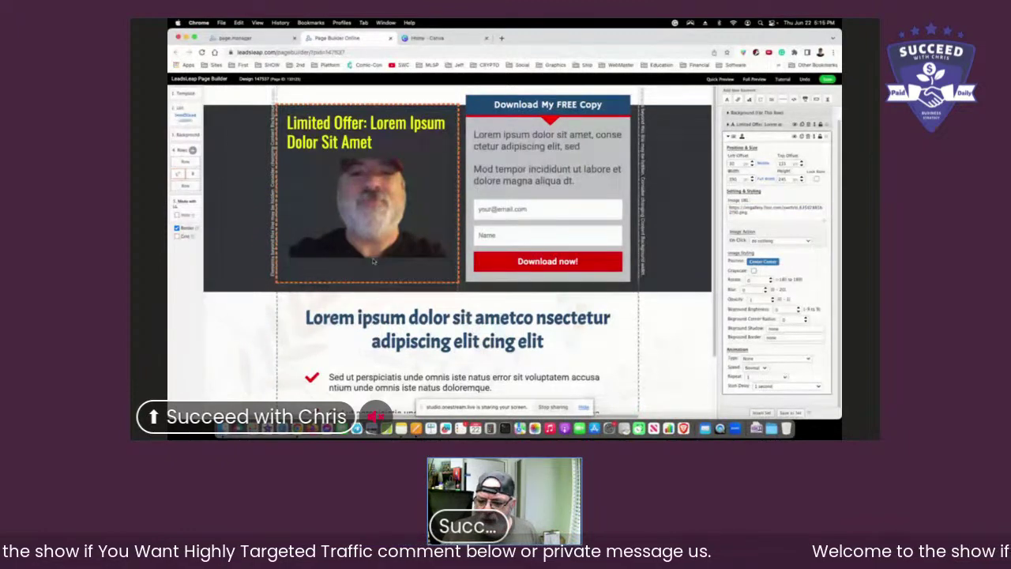
drag(367, 271, 367, 280)
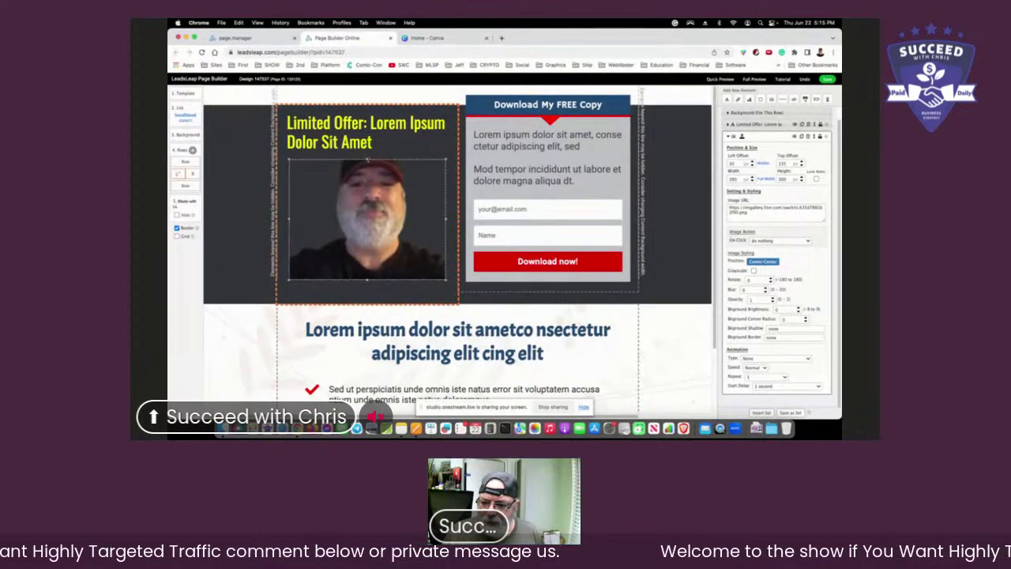
click(370, 158)
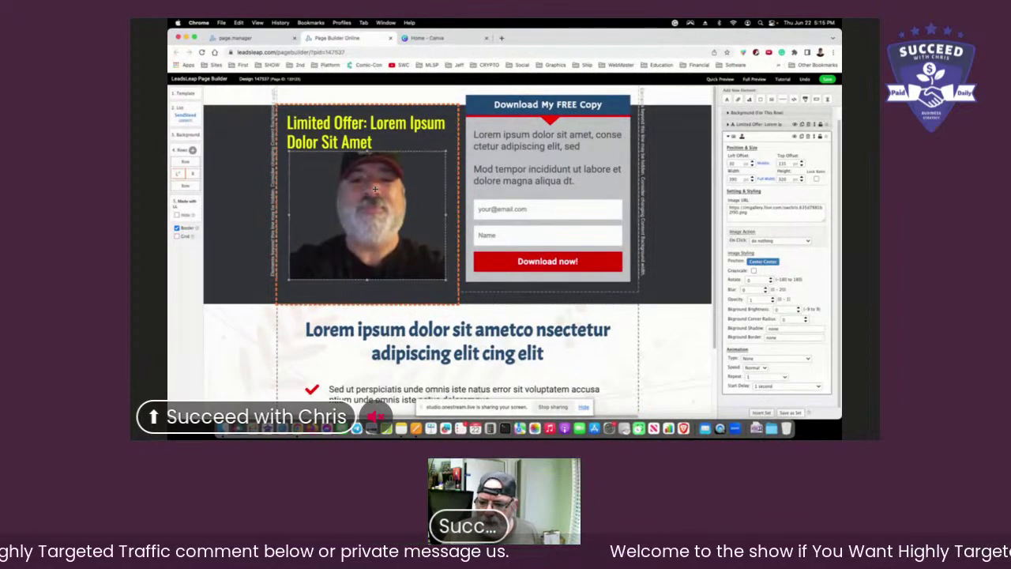
drag(376, 189, 379, 209)
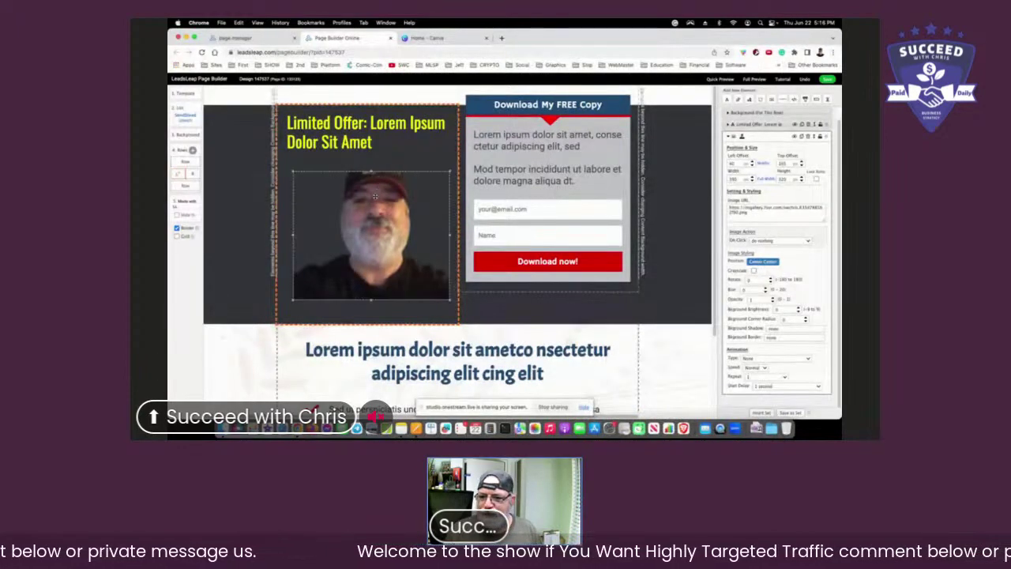
drag(374, 199, 374, 179)
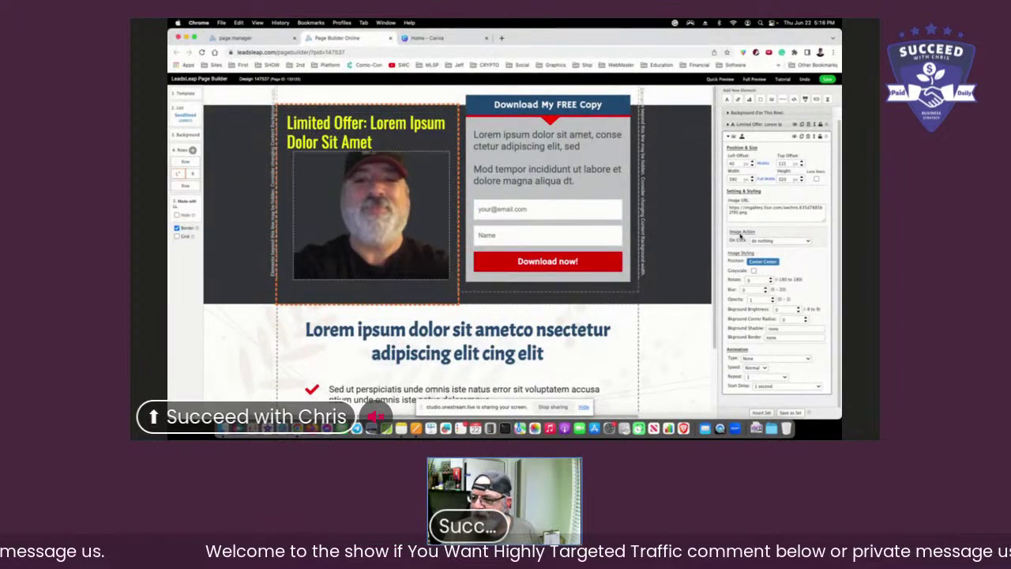
Step: Review the portrait choices in My Gallery without changing the image, and reselect the portrait on the page
click(764, 212)
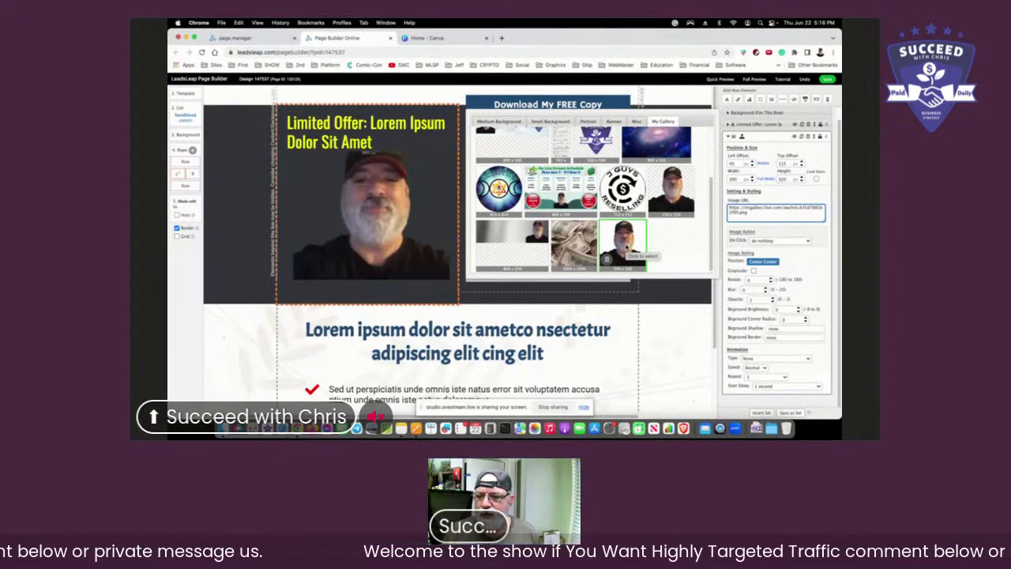
click(245, 361)
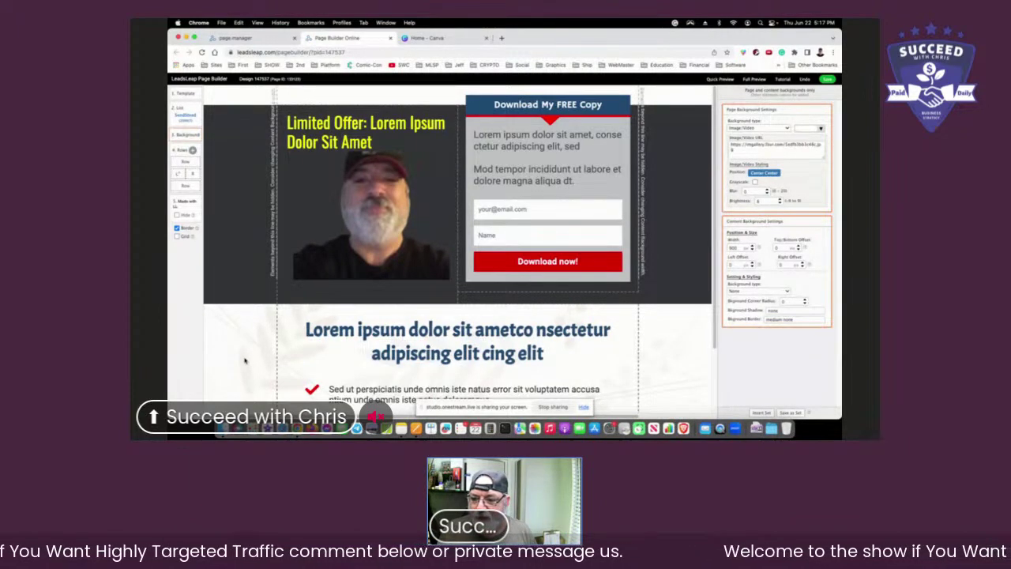
click(408, 246)
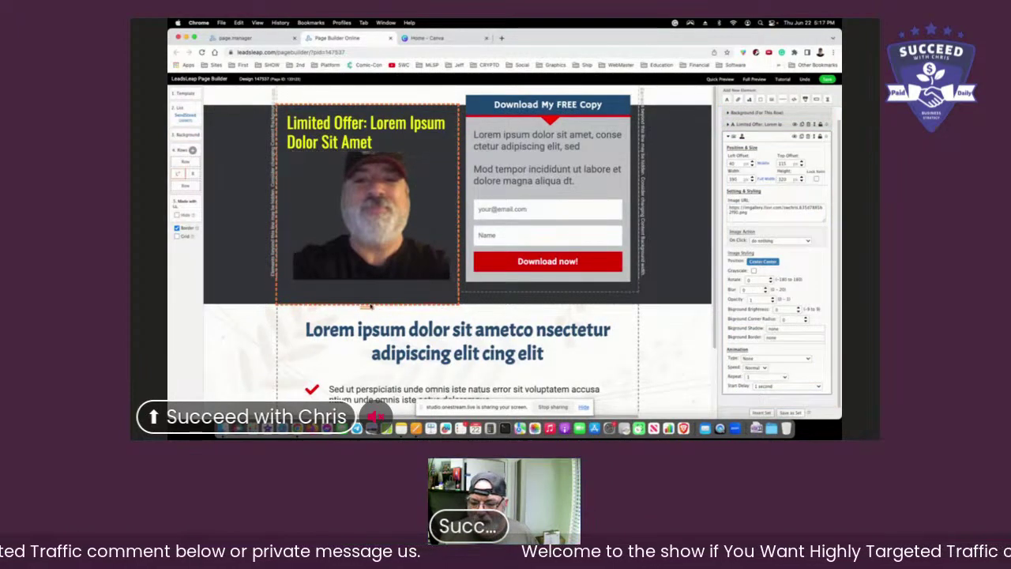
Step: Shorten the dark row holding the portrait so it ends just below the photo, and open the page background settings
drag(370, 307, 368, 294)
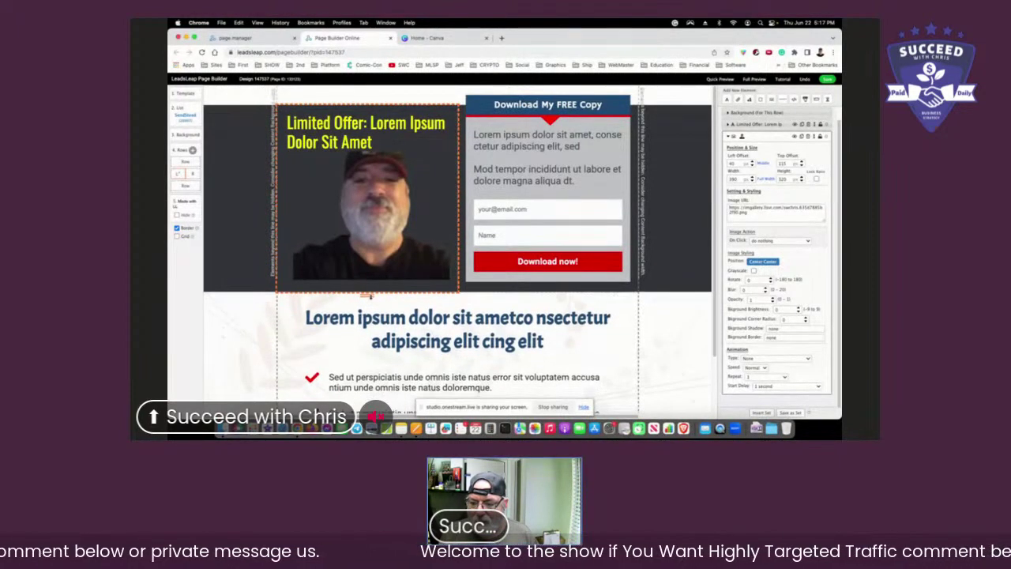
click(672, 326)
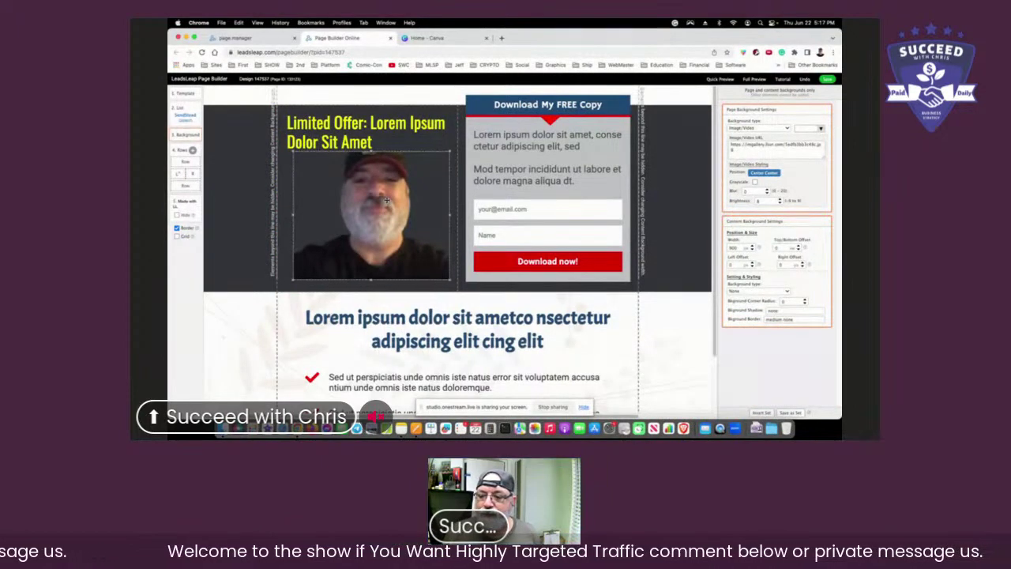
Step: Switch to Canva and download the "profile pic 150" design as a PNG with a transparent background
click(433, 38)
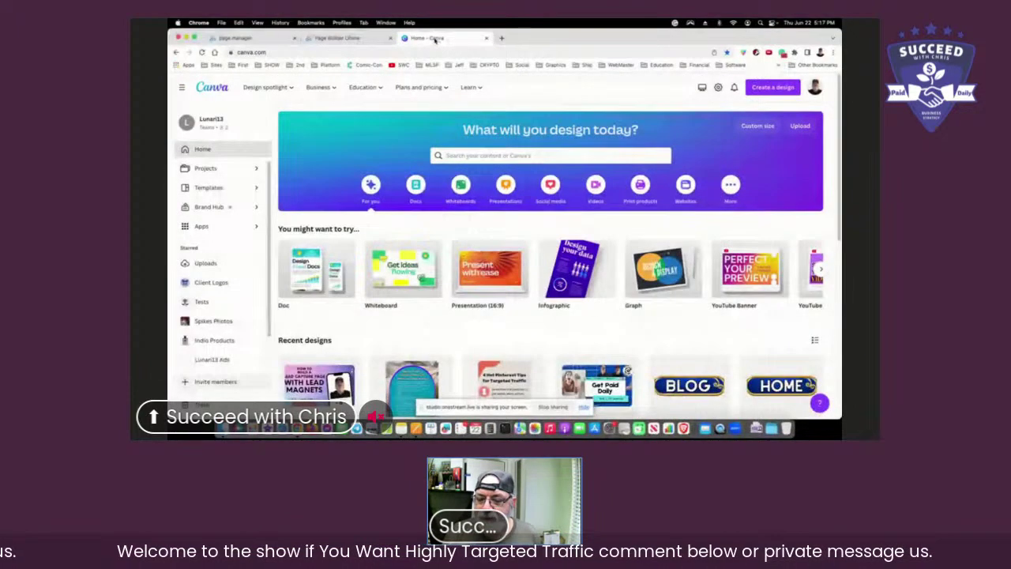
click(772, 87)
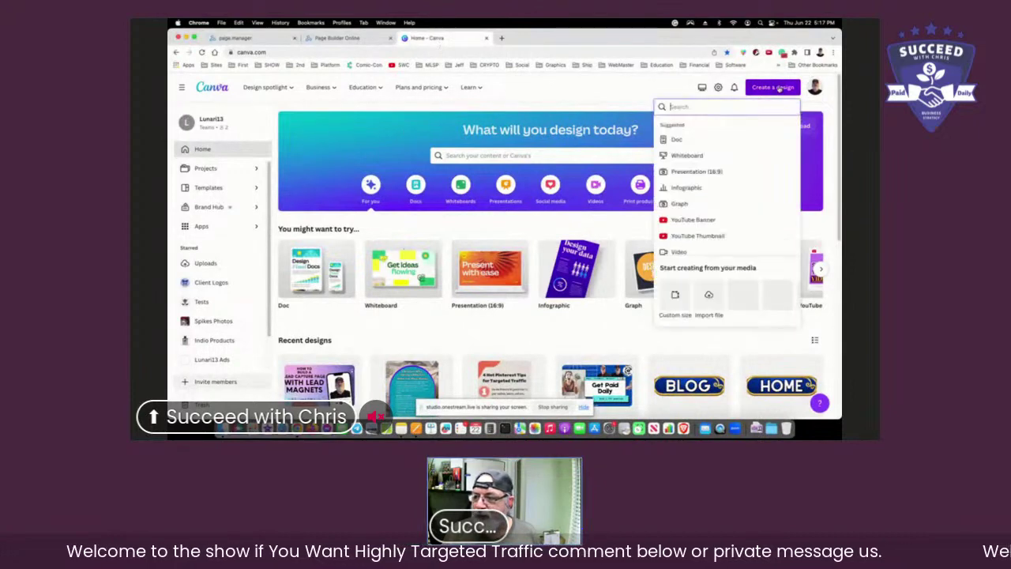
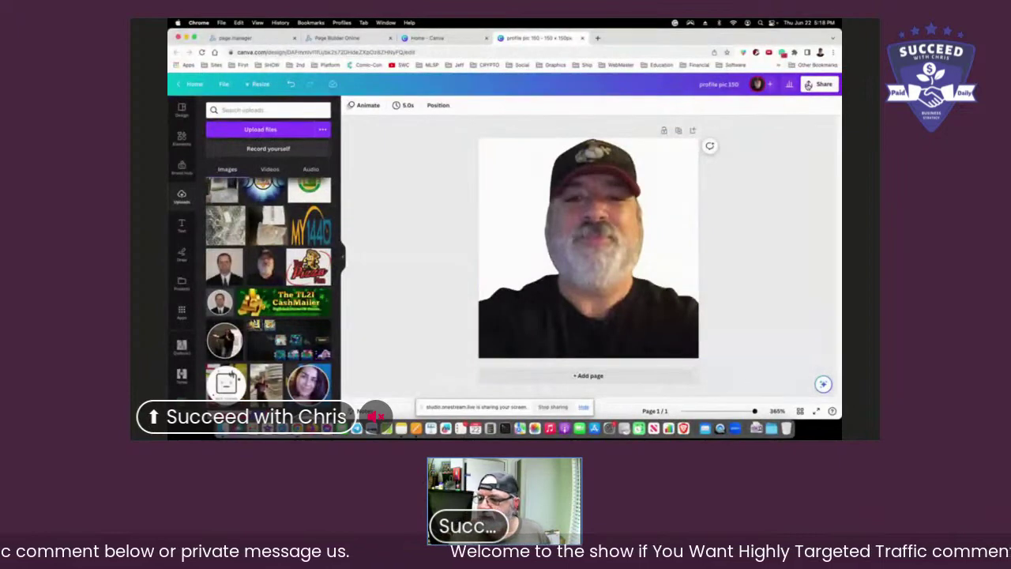
click(819, 84)
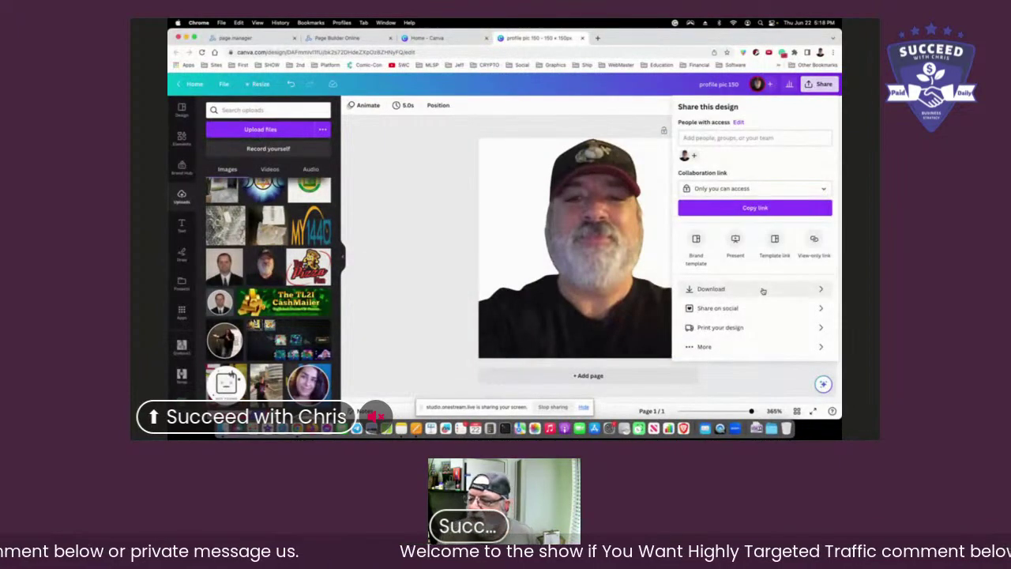
click(762, 291)
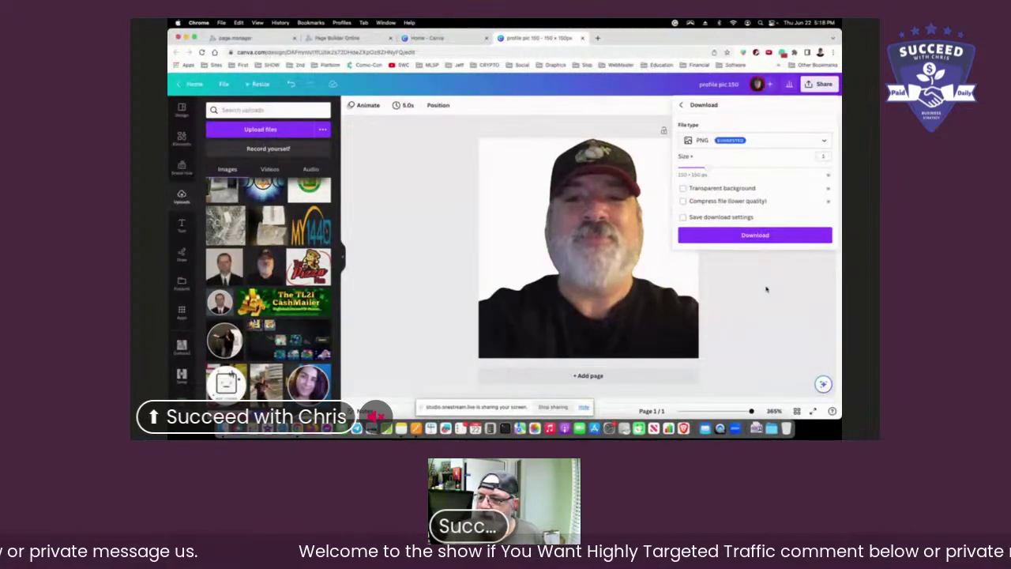
click(683, 218)
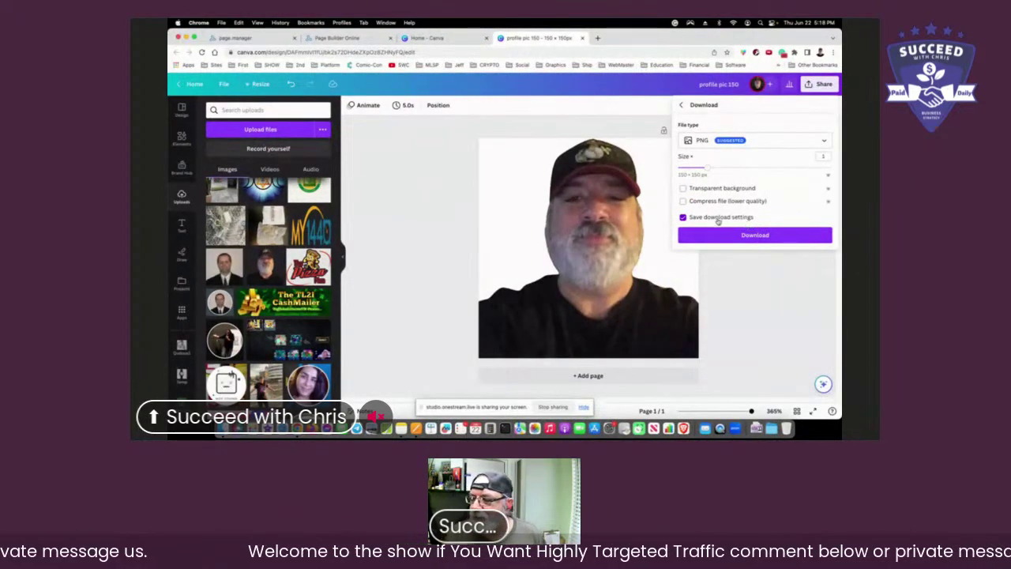
click(684, 217)
click(683, 189)
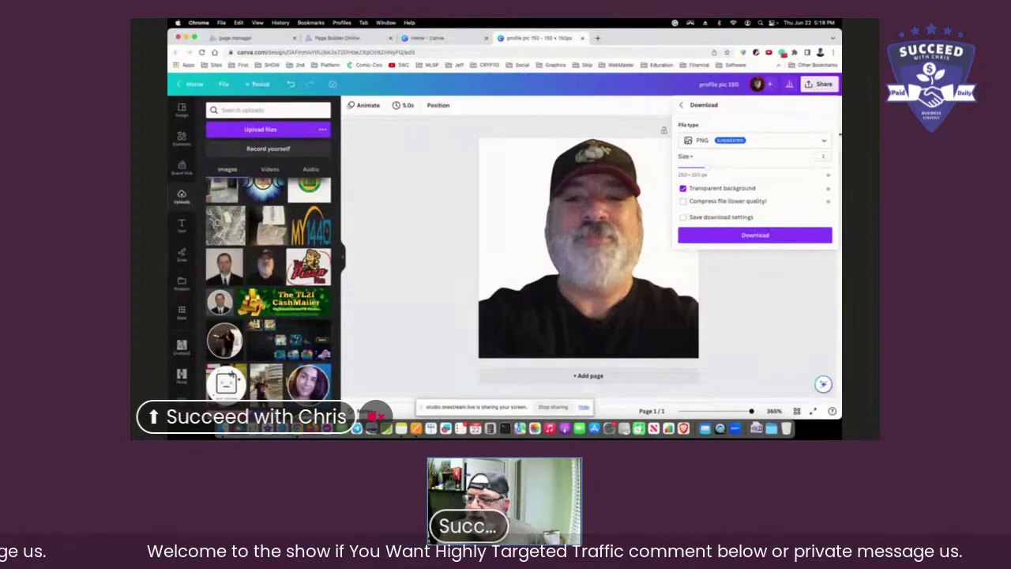
click(785, 237)
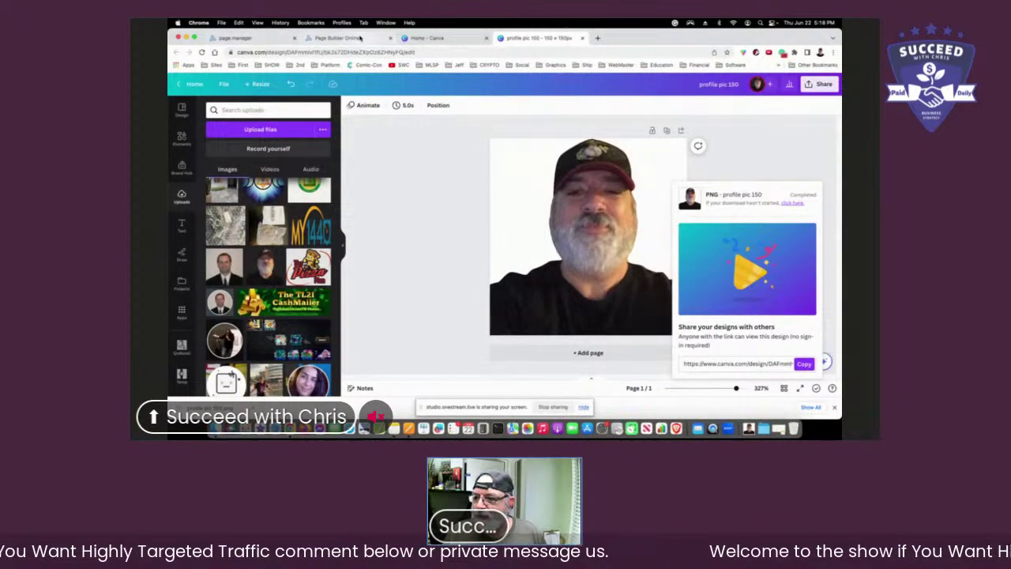
Step: Switch to the LeadsLeap page builder and upload the downloaded profile pic 150 PNG to My Gallery from the page background image setting
click(347, 38)
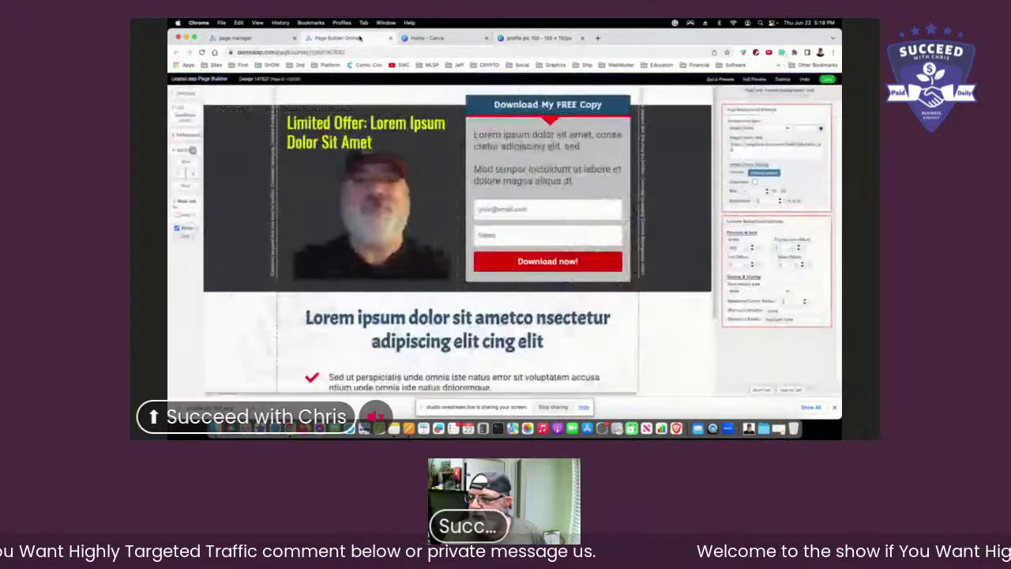
click(778, 150)
click(587, 122)
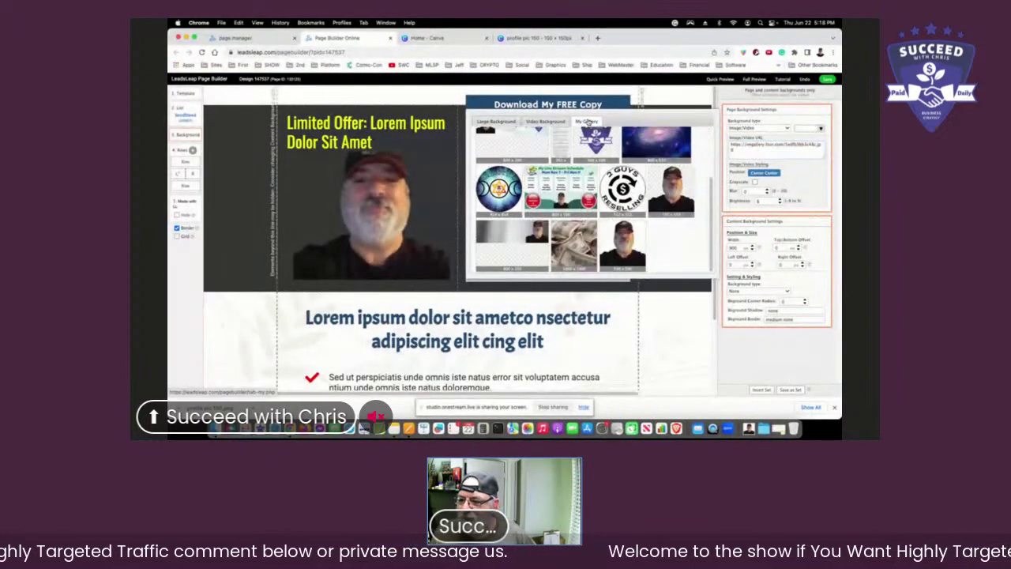
click(587, 122)
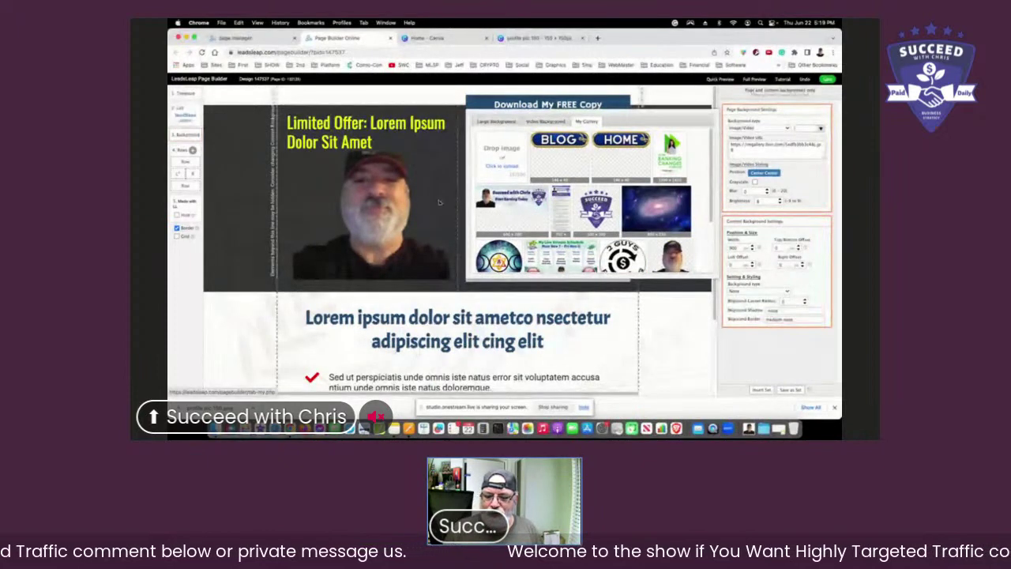
click(269, 392)
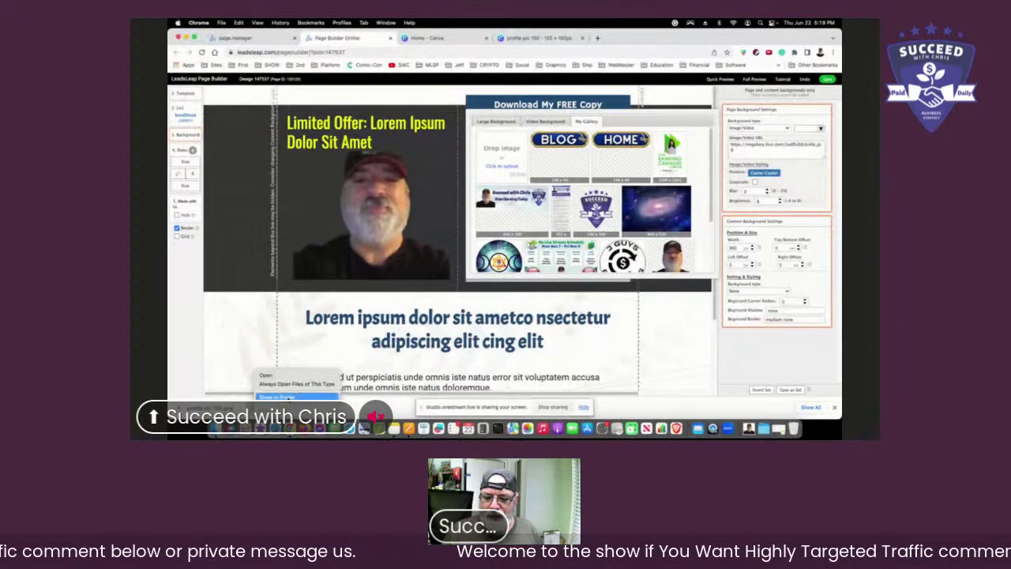
click(294, 395)
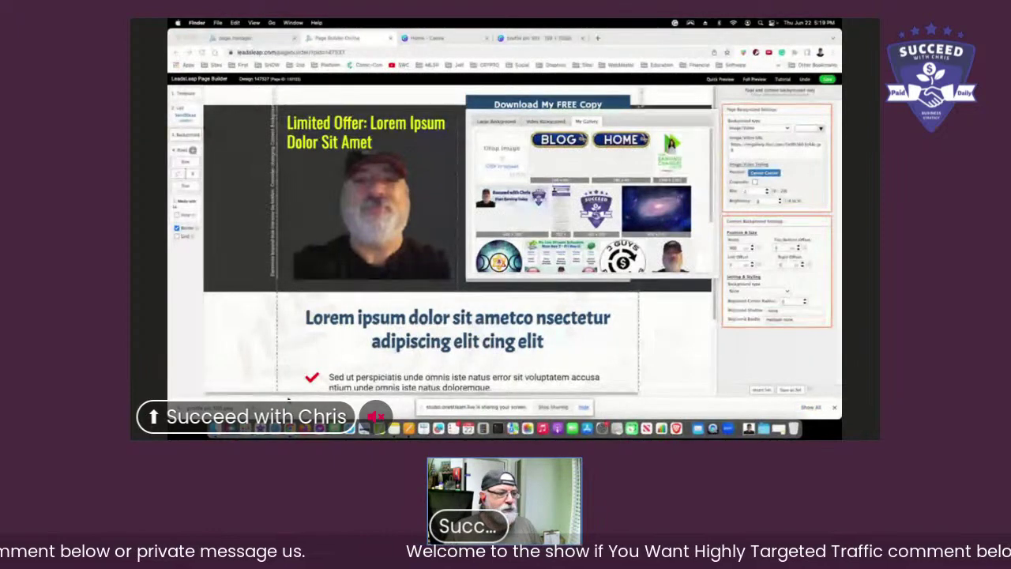
drag(268, 406, 514, 165)
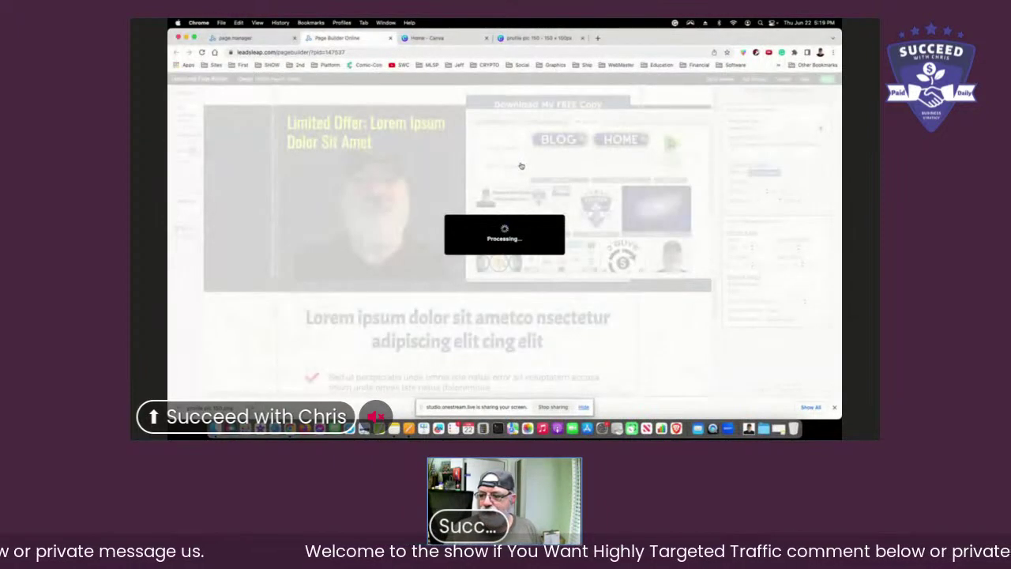
Step: Set the newly uploaded 150 px portrait from My Gallery as the page background image, positioned Center Center
scroll(634, 195, down, 3)
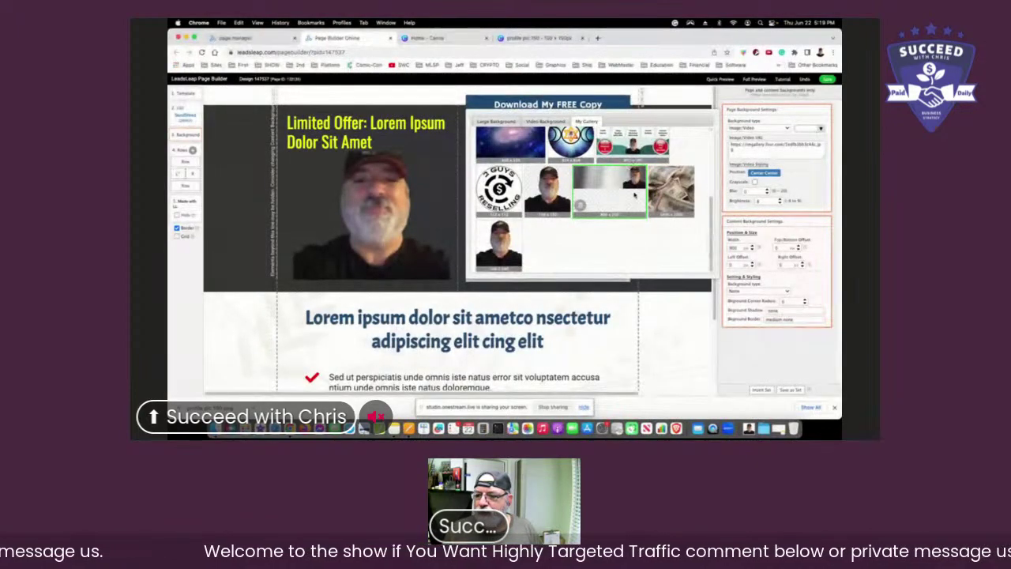
scroll(634, 195, up, 3)
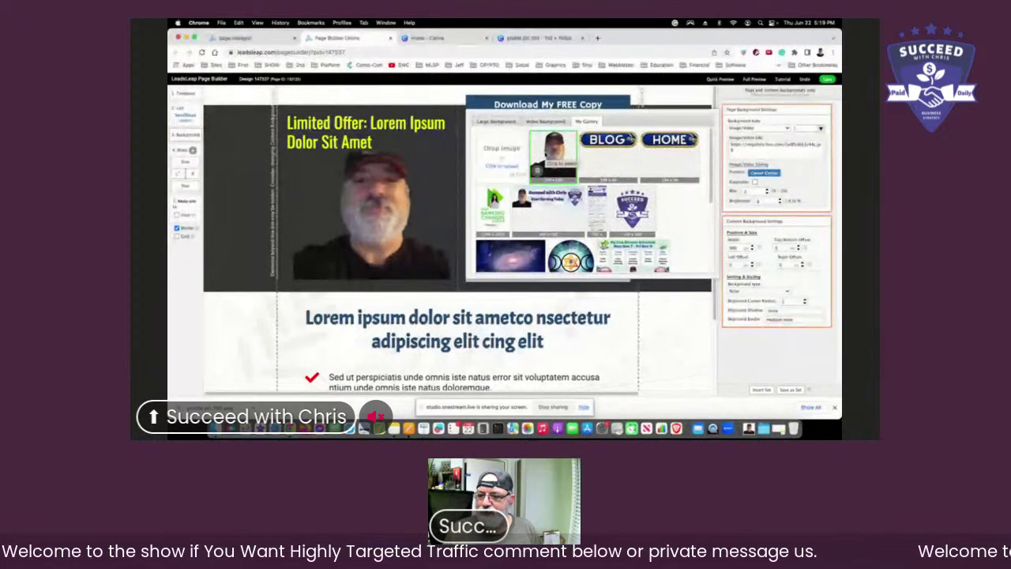
click(549, 154)
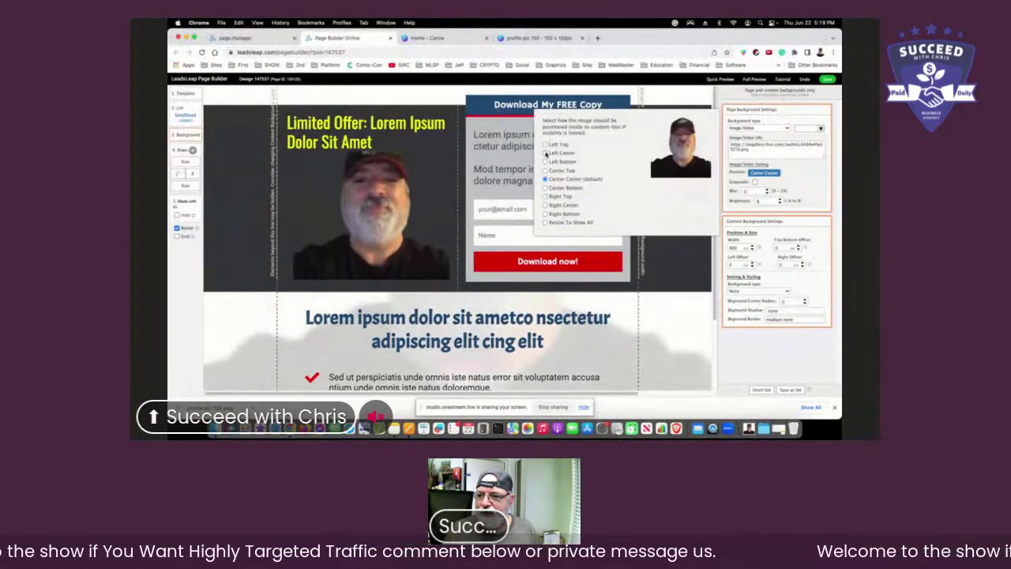
click(802, 180)
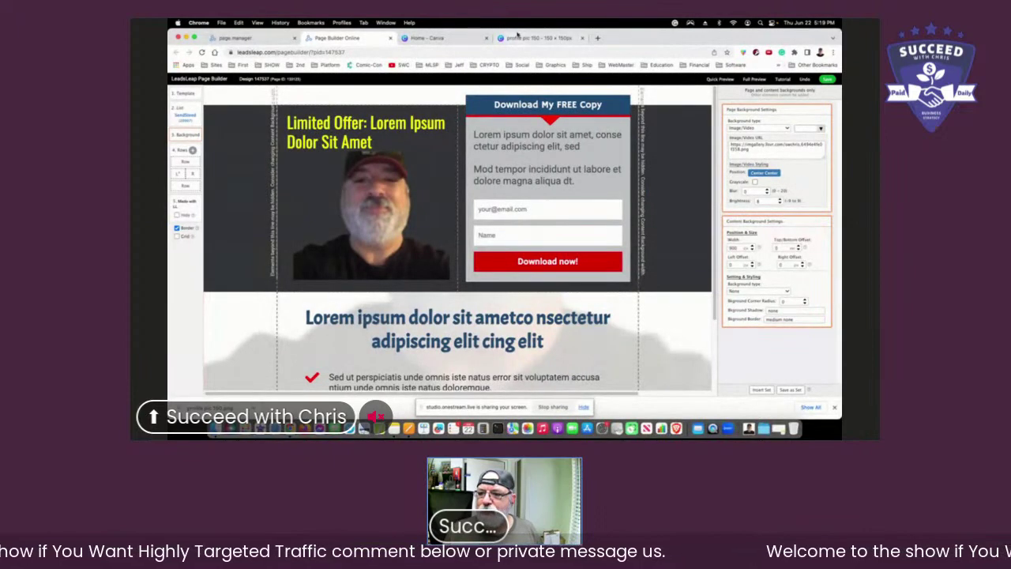
Step: Switch to Canva and resize the existing profile pic 150 design to 500 × 500 px
click(517, 37)
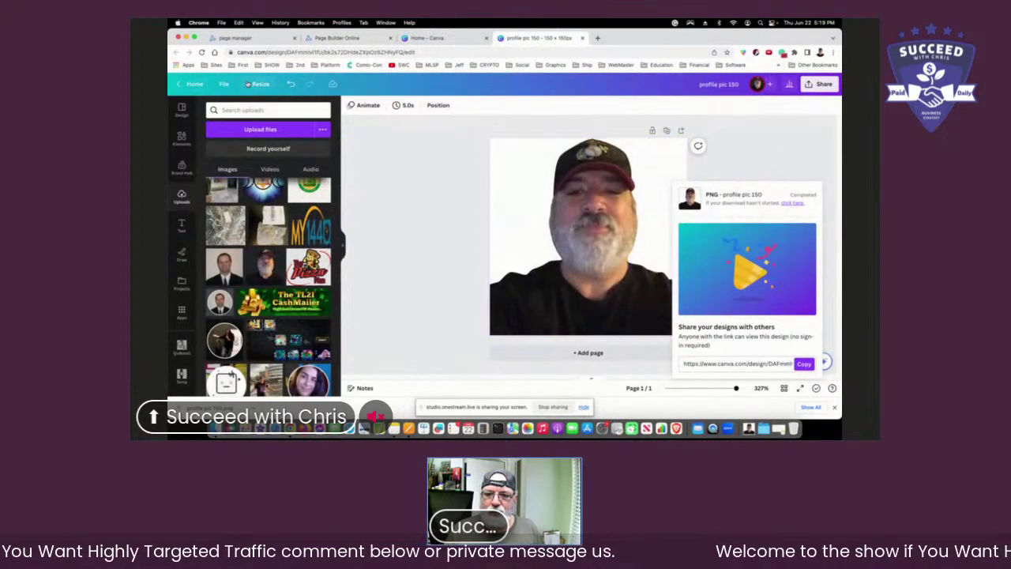
click(260, 84)
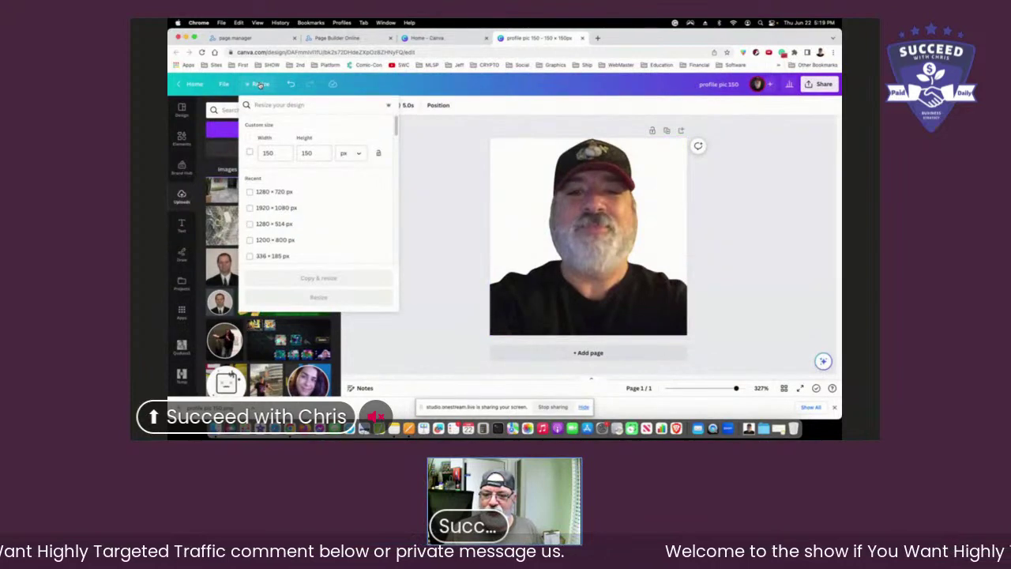
drag(289, 153, 252, 155)
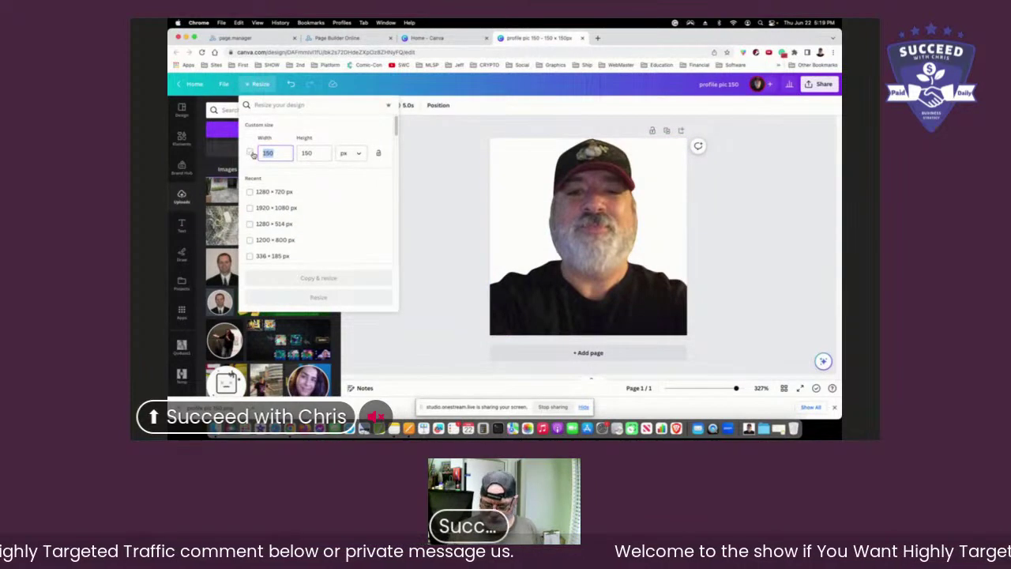
text(50)
key(Tab)
text(500)
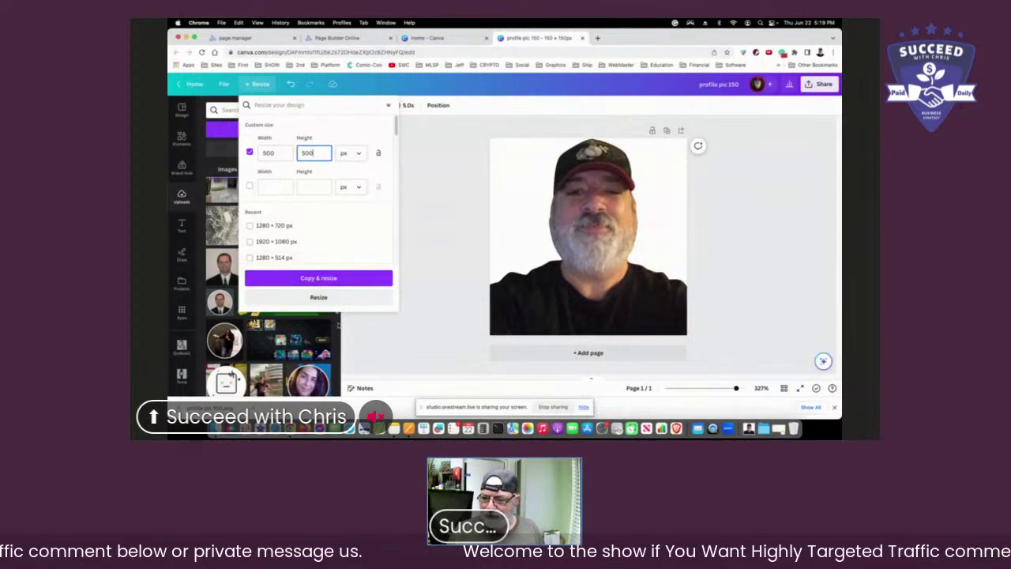
click(330, 297)
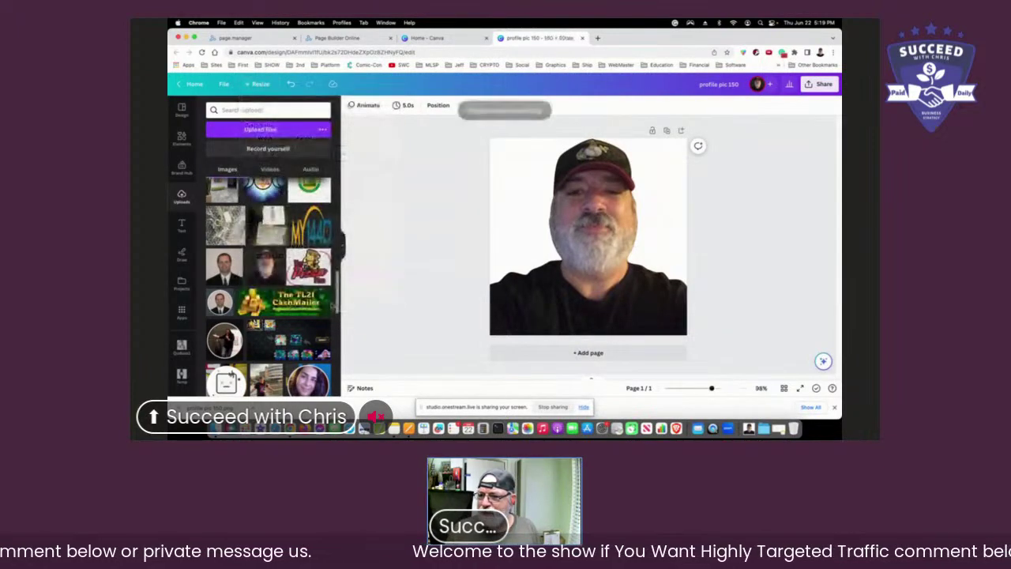
Step: Download the resized 500 × 500 px design as a PNG with a transparent background
click(820, 83)
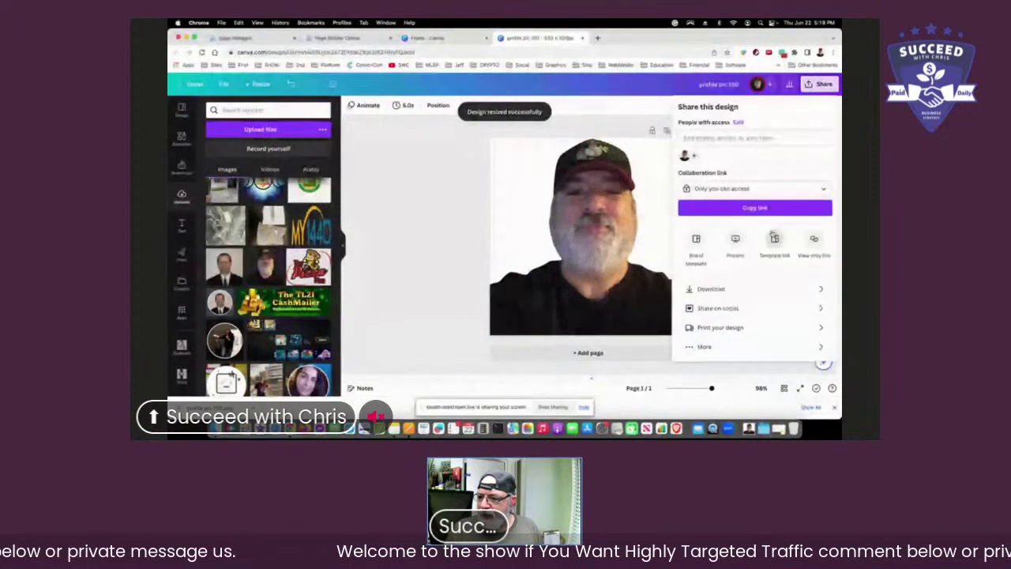
click(736, 290)
click(683, 190)
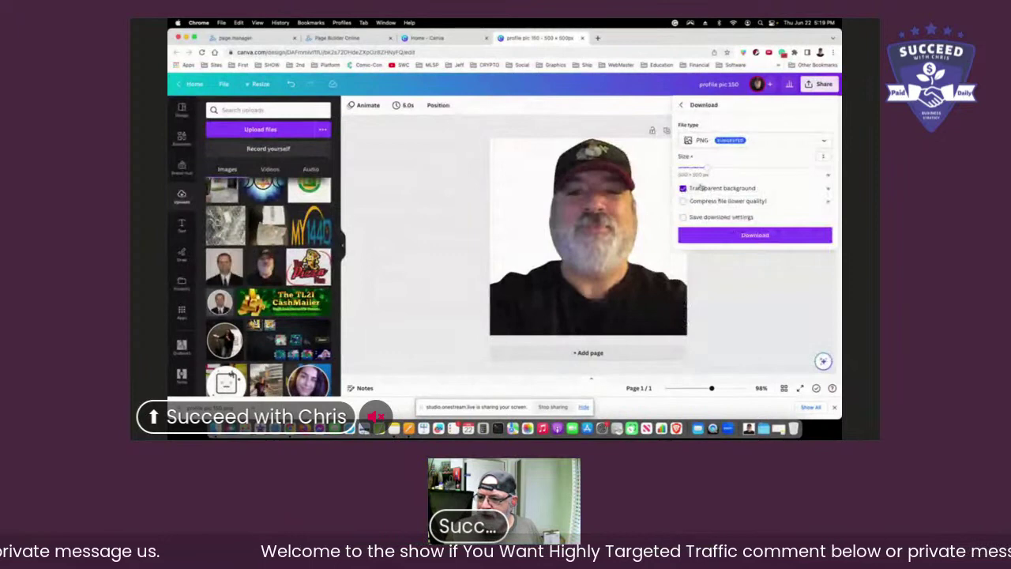
click(765, 236)
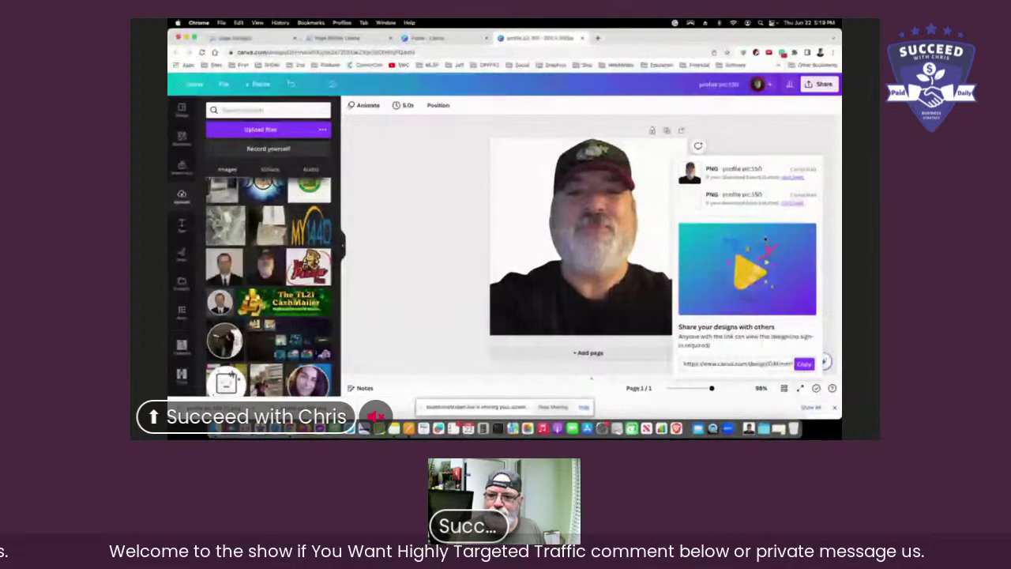
Step: In the LeadsLeap page builder, upload the 500 × 500 portrait to My Gallery without JPG conversion and set it as the page background image
click(327, 37)
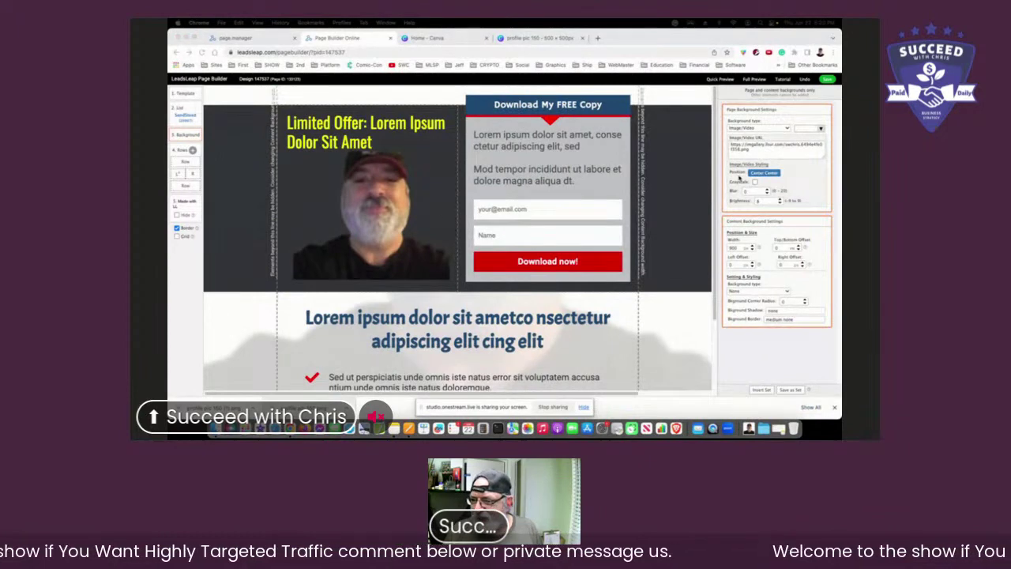
click(776, 148)
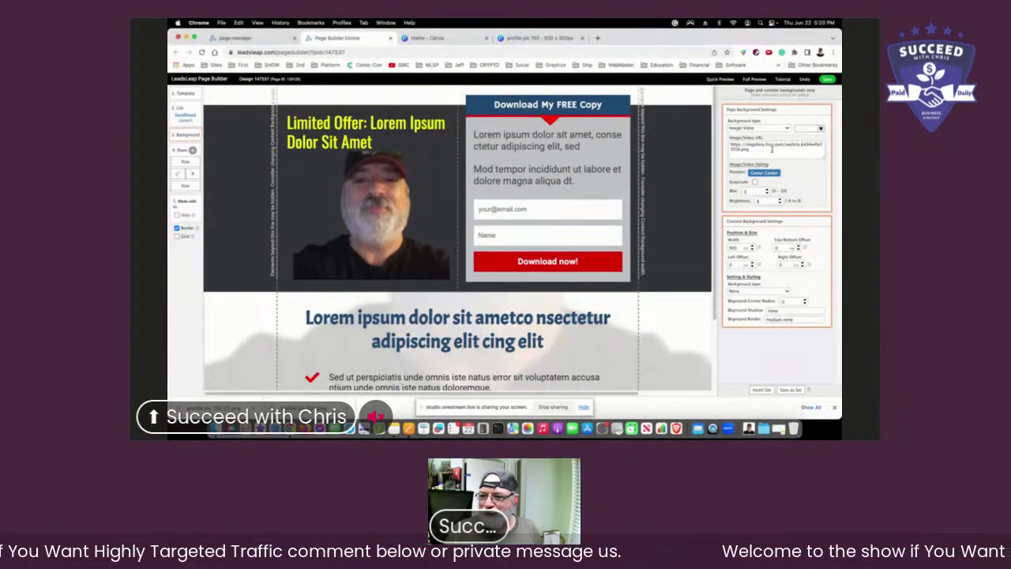
click(593, 124)
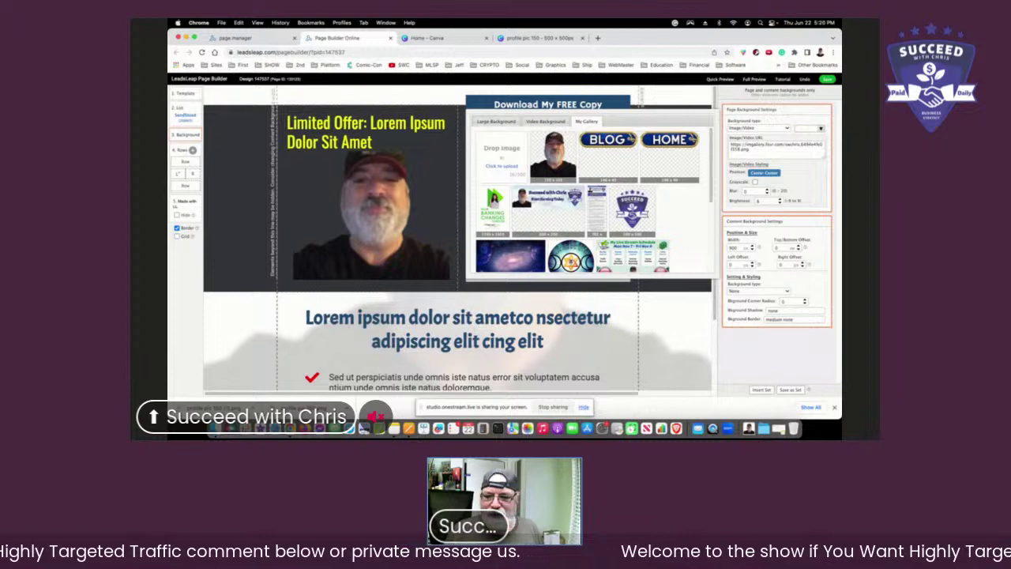
drag(215, 407, 514, 163)
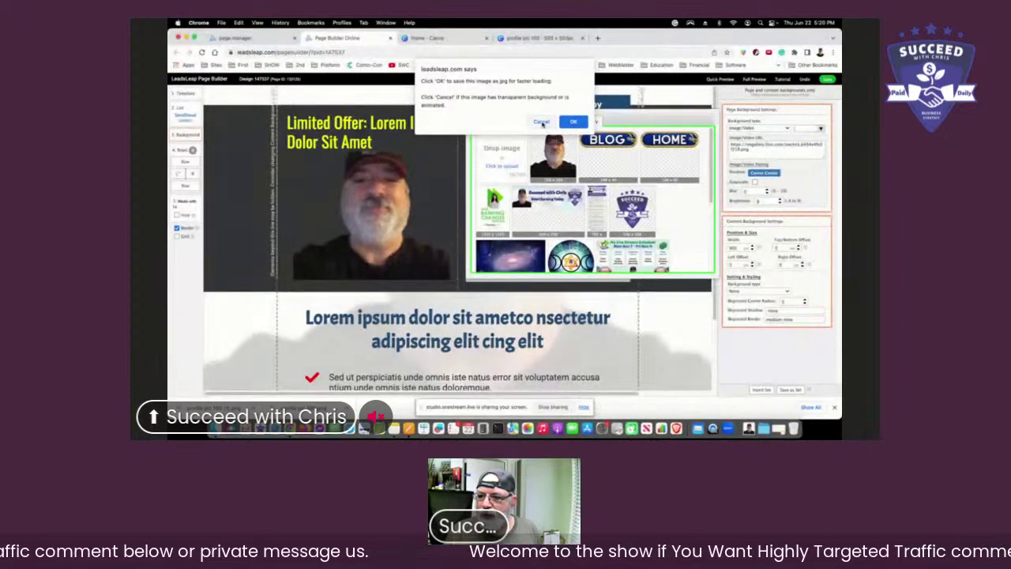
click(542, 122)
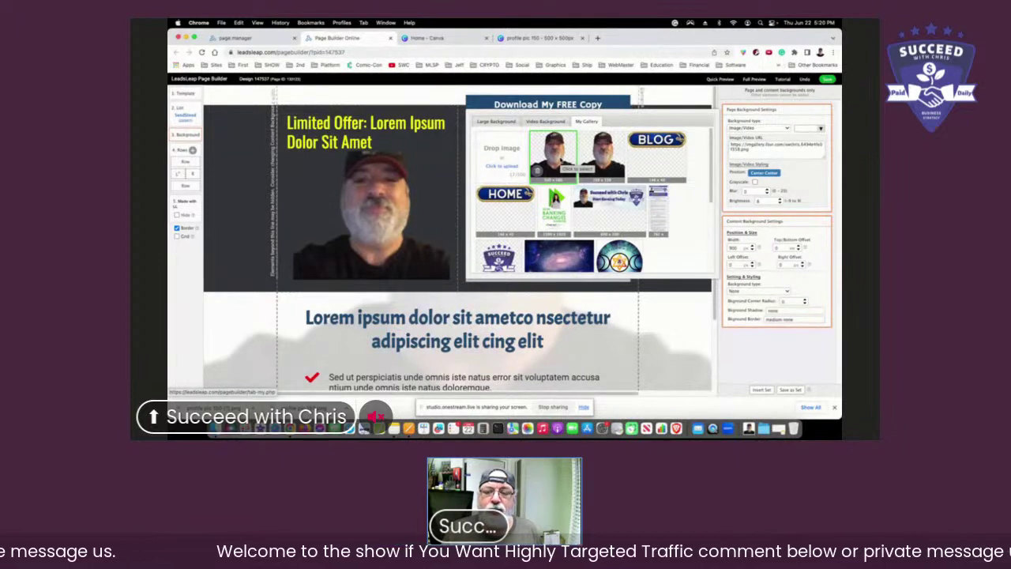
click(560, 156)
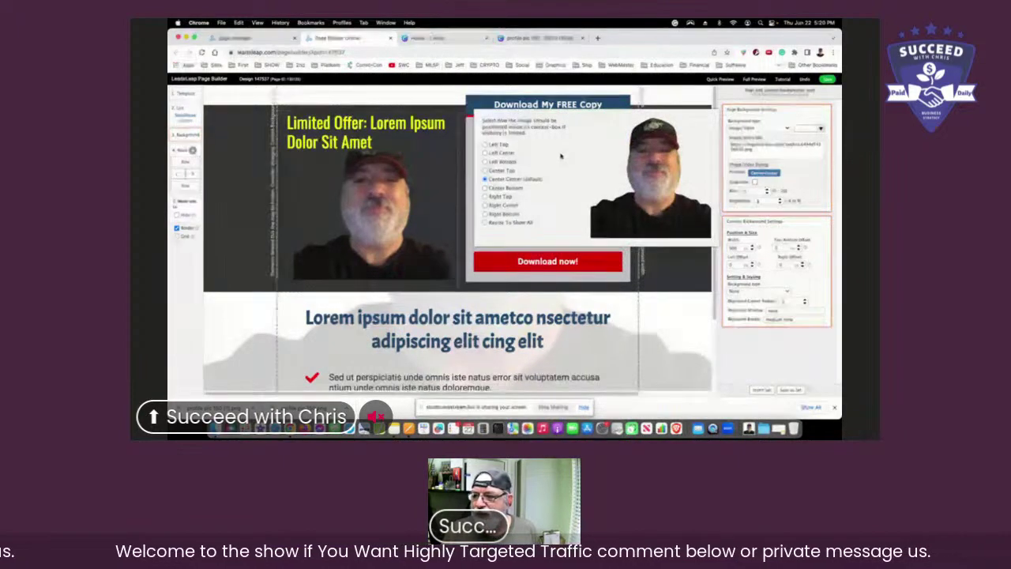
click(819, 185)
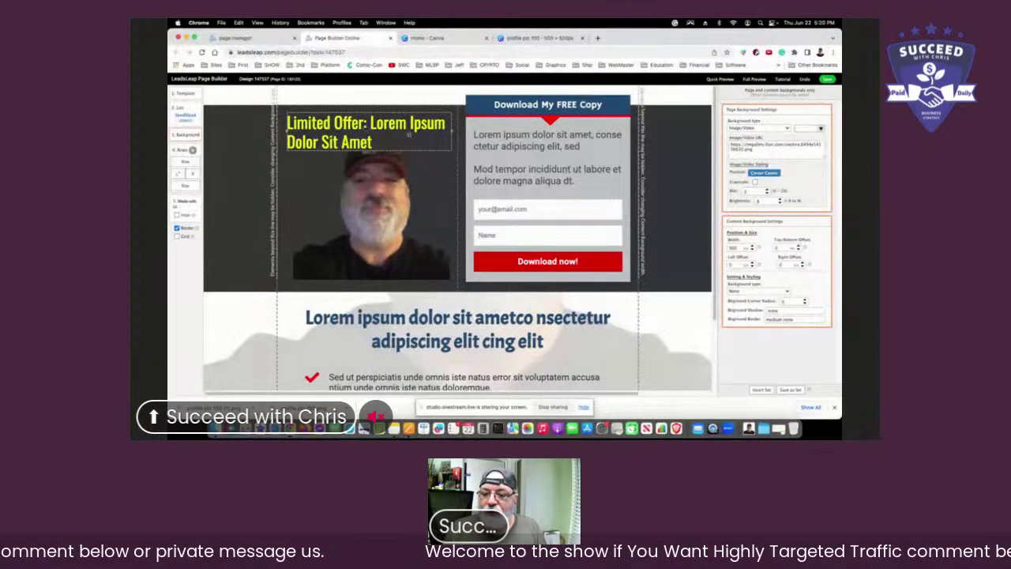
Step: Replace the yellow headline above the portrait with "Stop Struggling & Succeed"
click(361, 129)
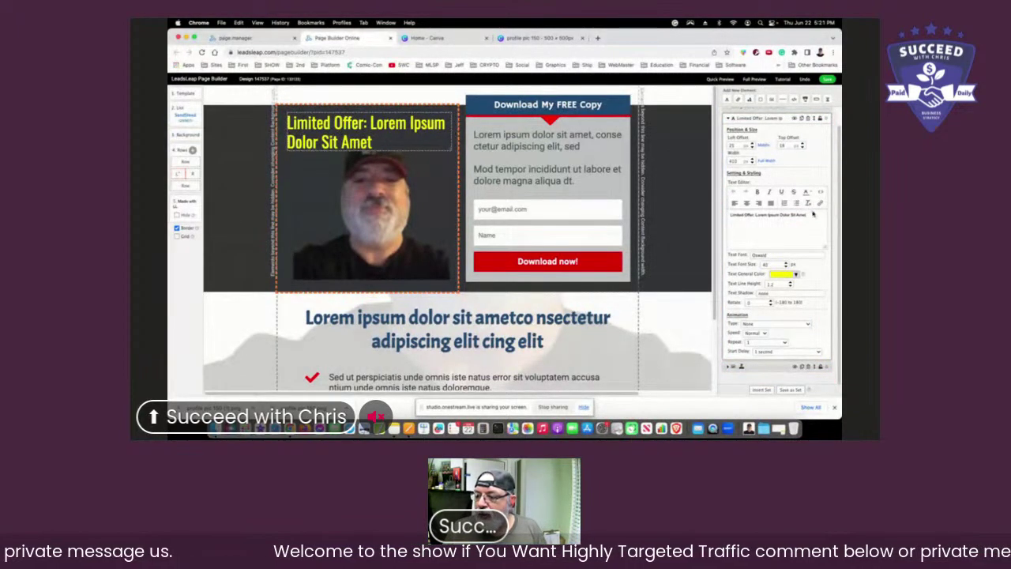
drag(812, 215, 728, 214)
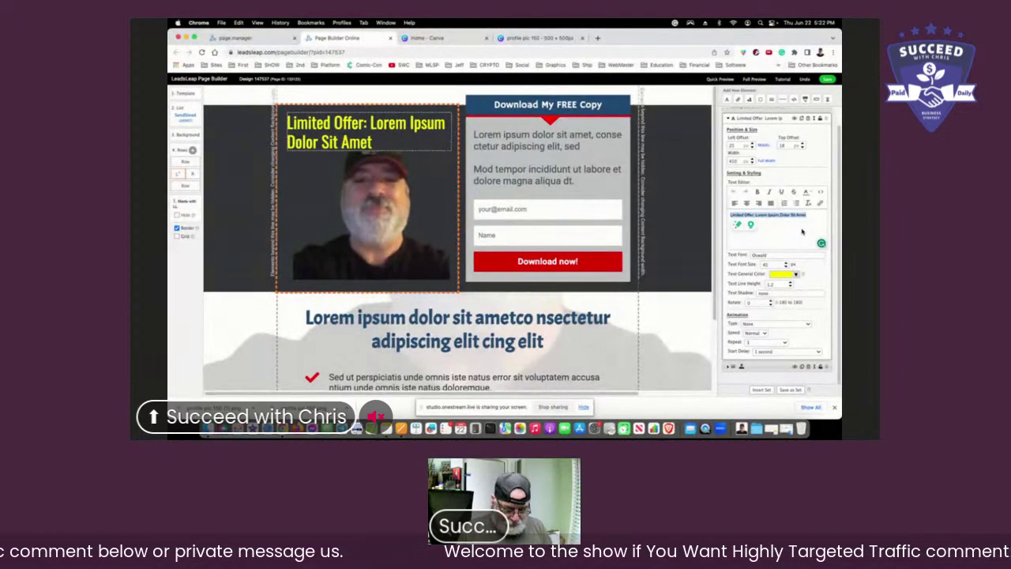
text(Stop S)
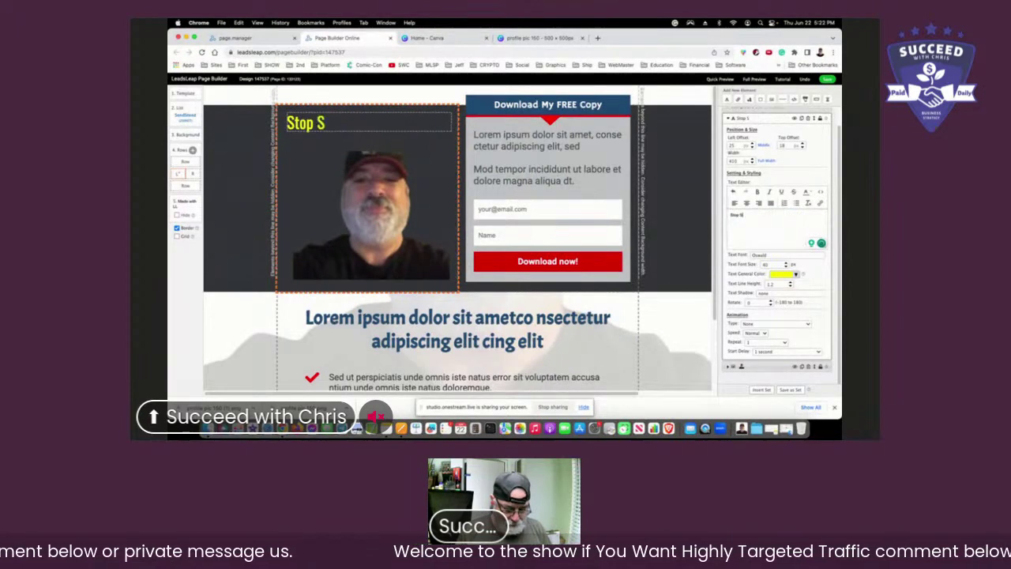
text(truggline)
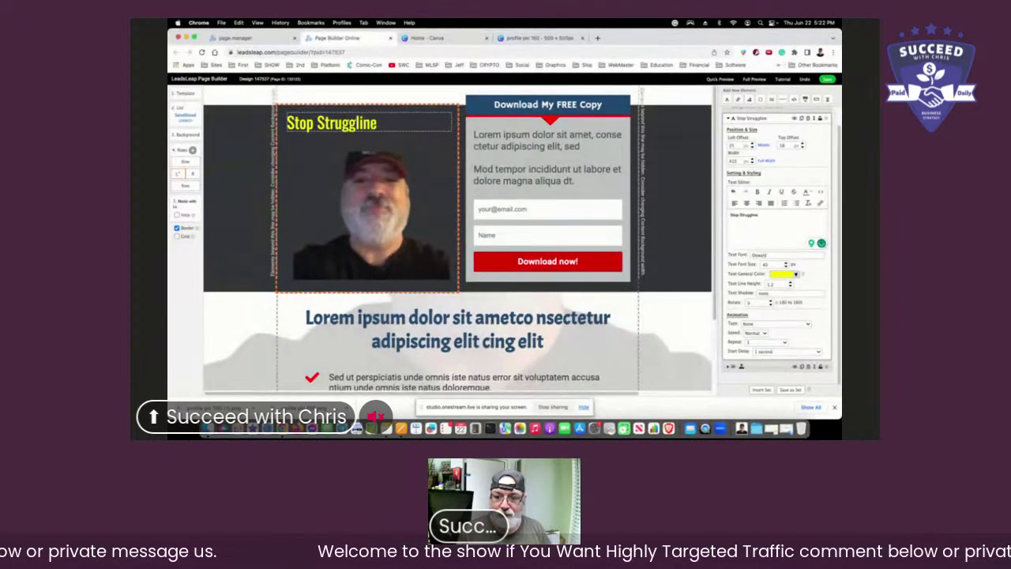
key(BackSpace)
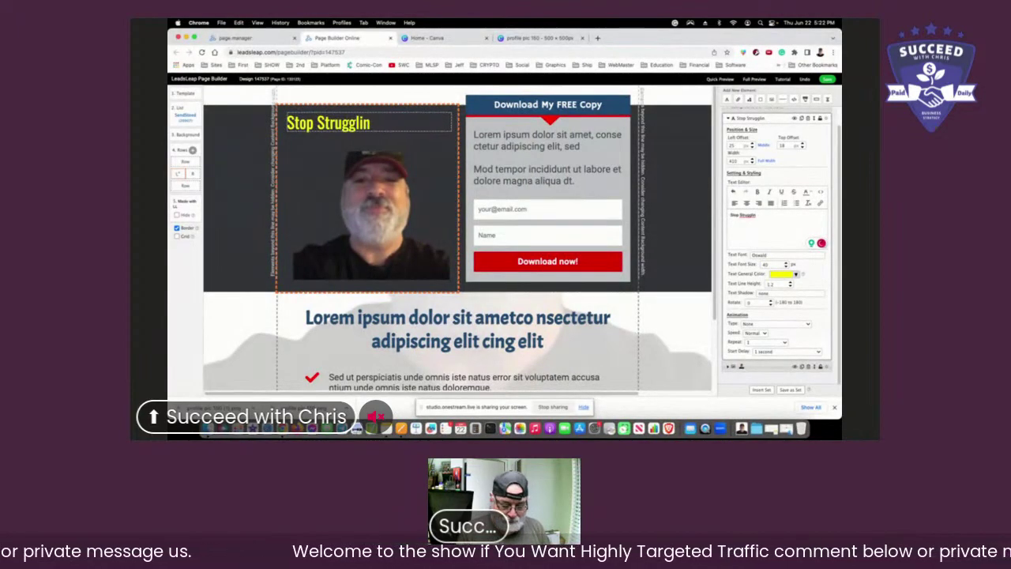
text(g)
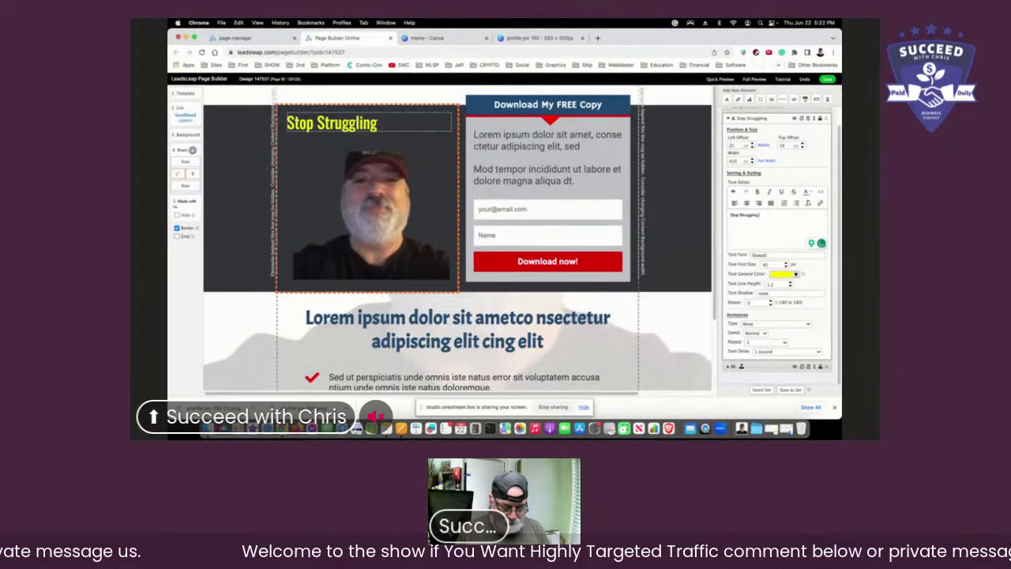
text( &)
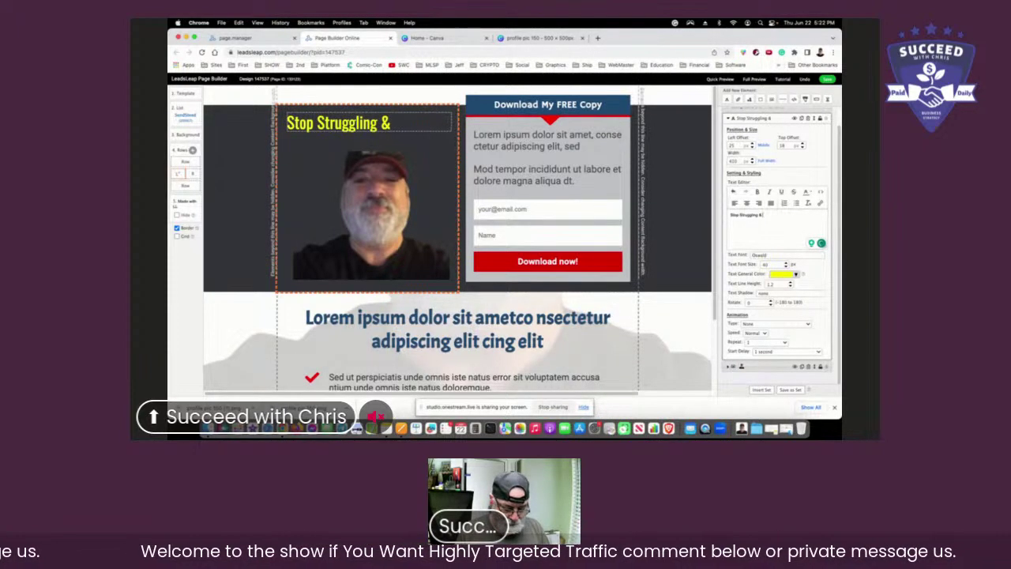
text( Succee)
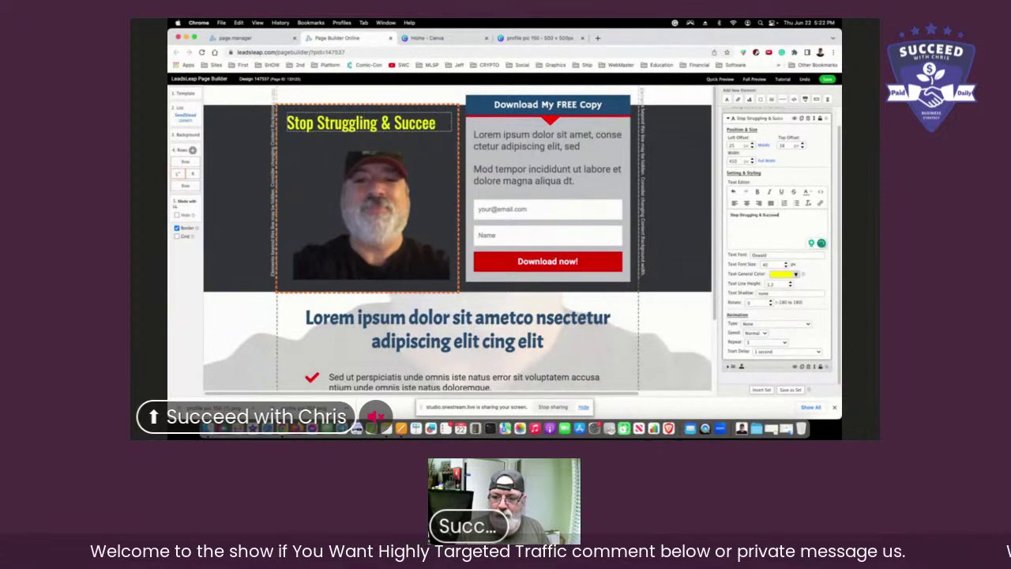
text(d)
Step: Change the headline's ending to "Start Succeeding" and center-align the headline text
key(BackSpace)
key(BackSpace)
key(BackSpace)
key(BackSpace)
key(BackSpace)
key(BackSpace)
key(BackSpace)
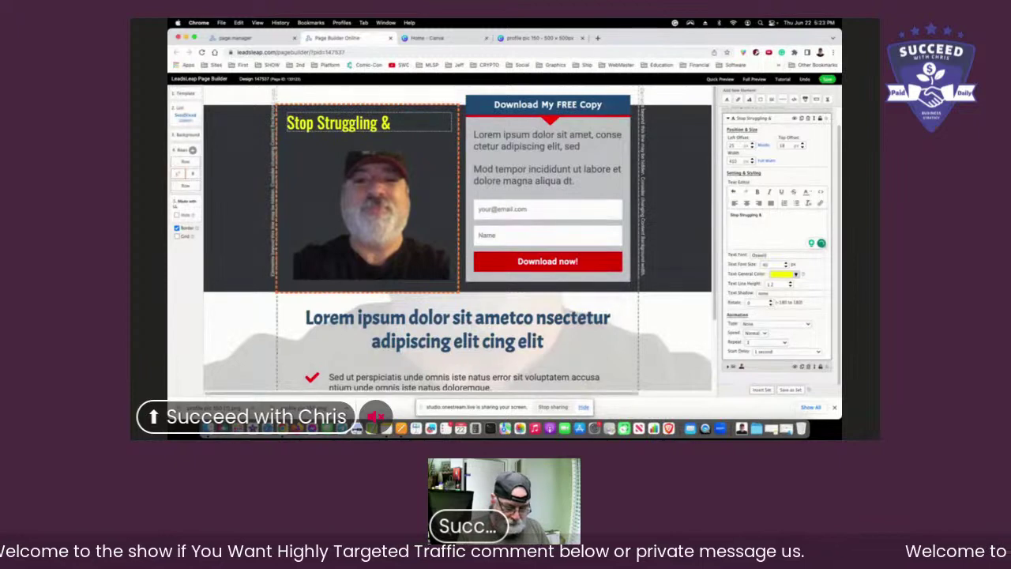
text(Start)
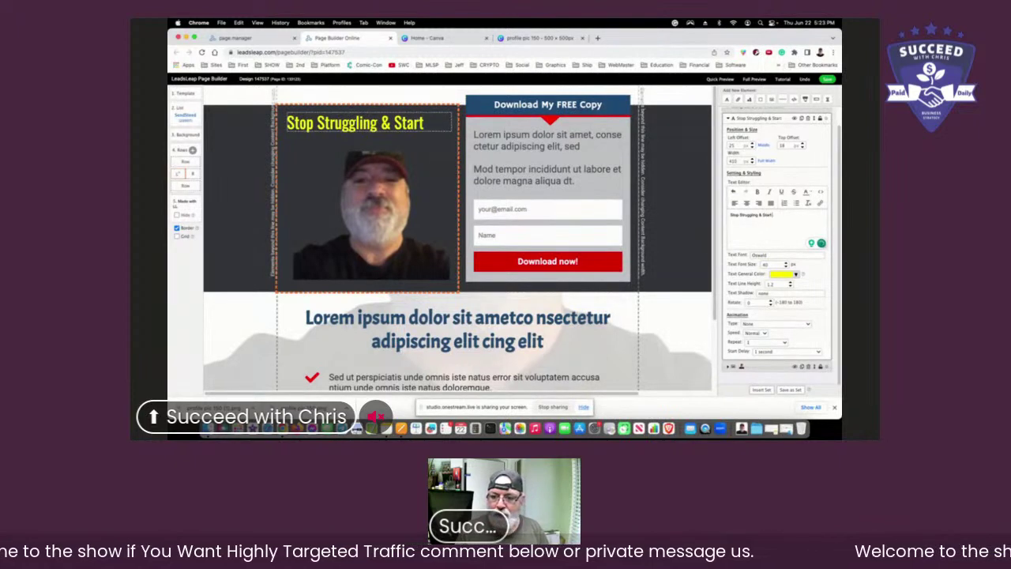
text( Succee)
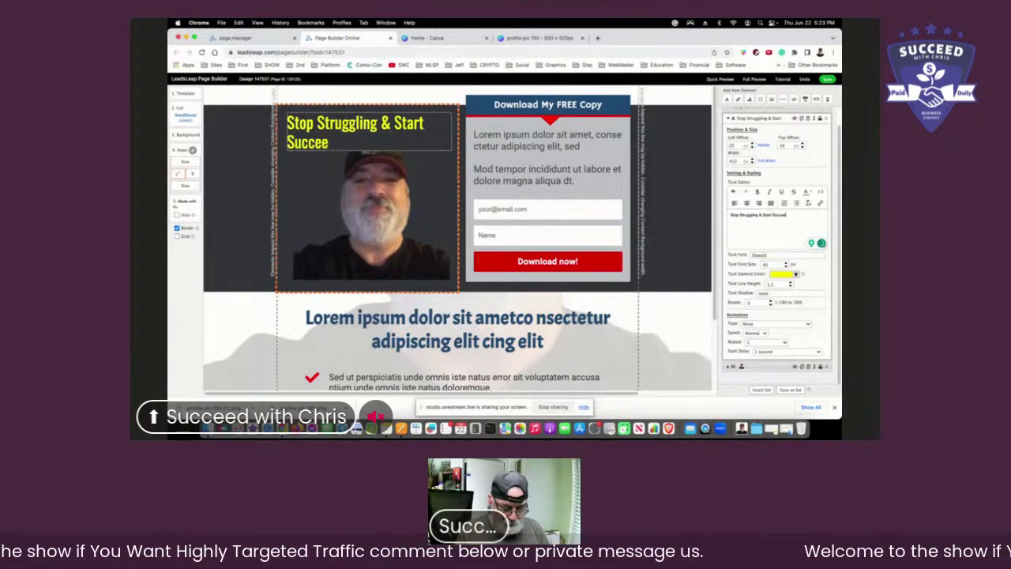
text(ding)
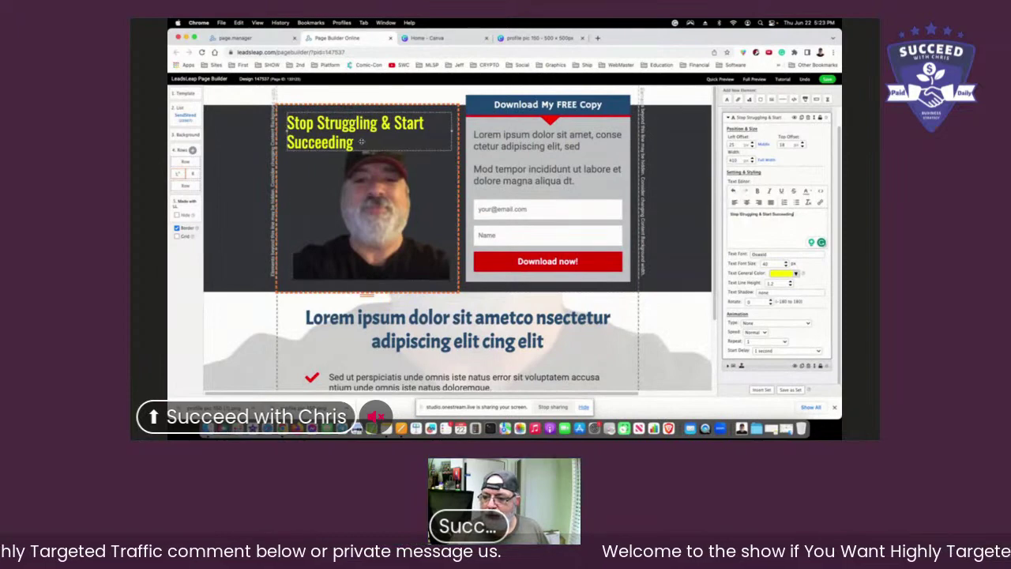
click(746, 202)
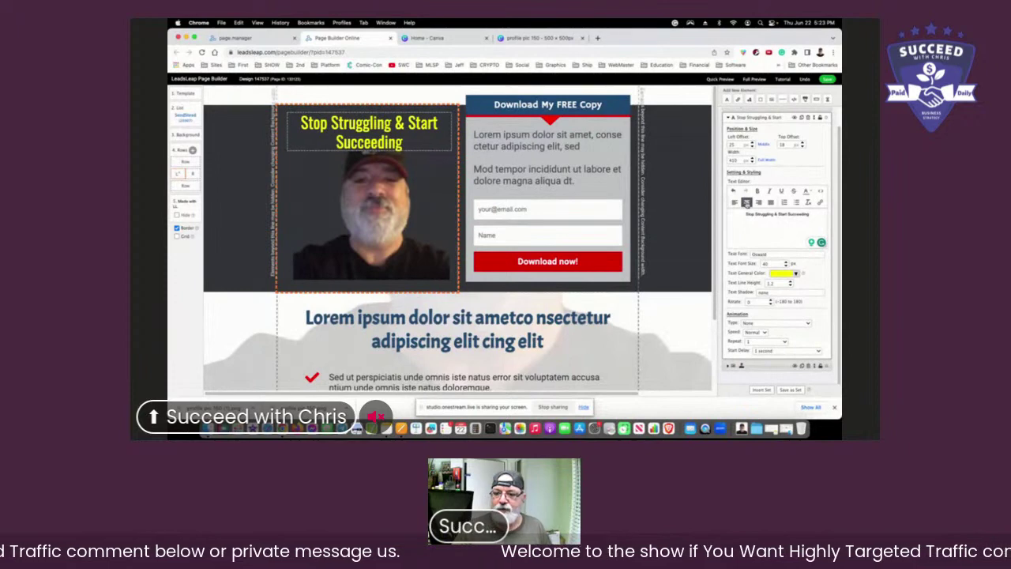
Step: Change the opt-in form's header to read "Download My FREE Bonuses"
click(569, 106)
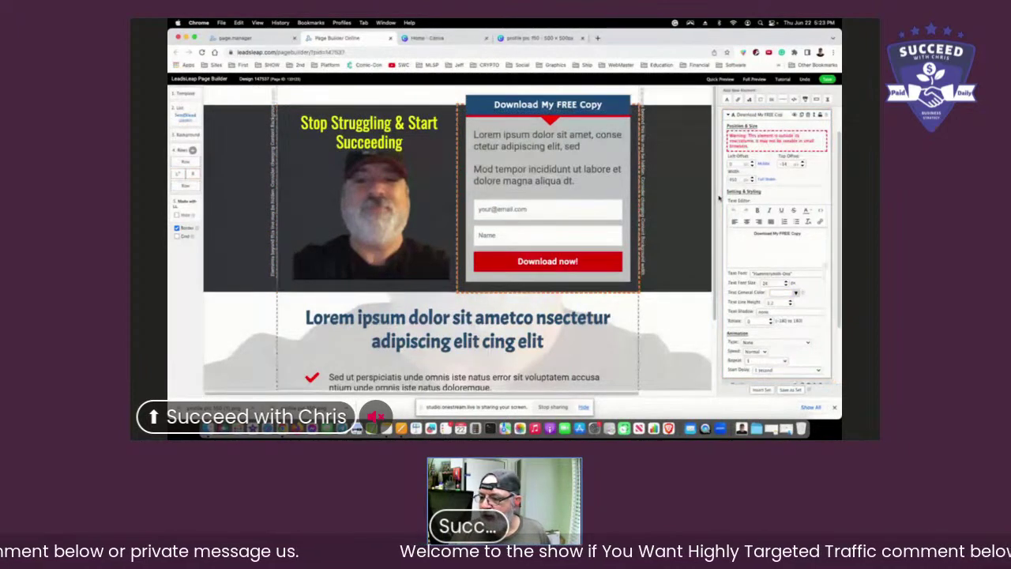
click(802, 235)
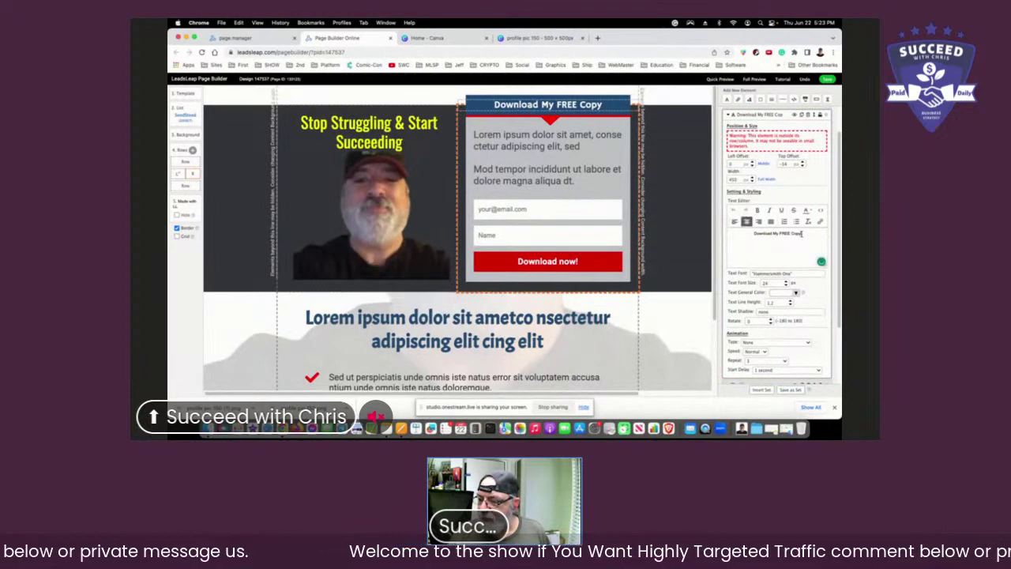
double_click(797, 234)
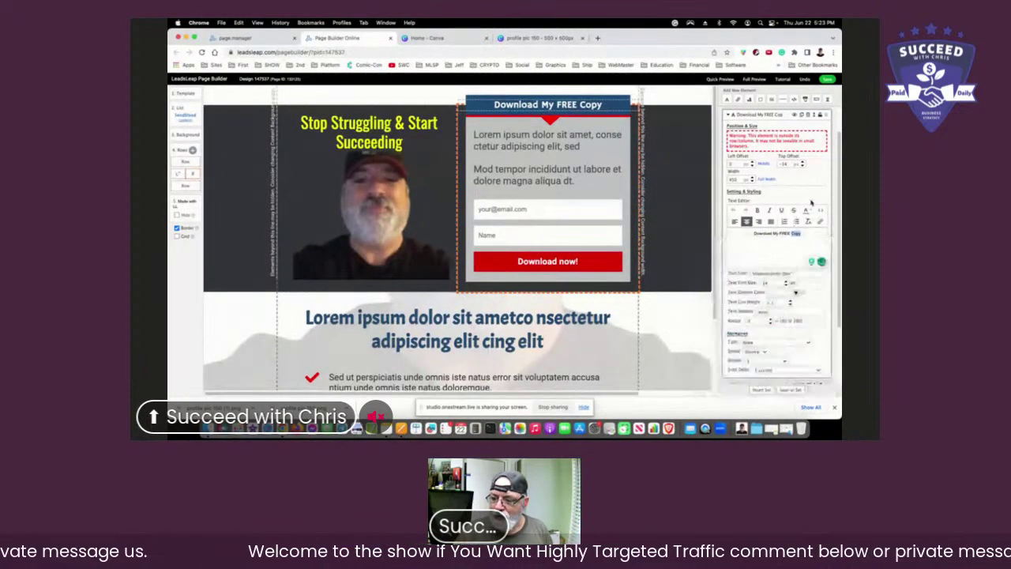
text(Bonuses)
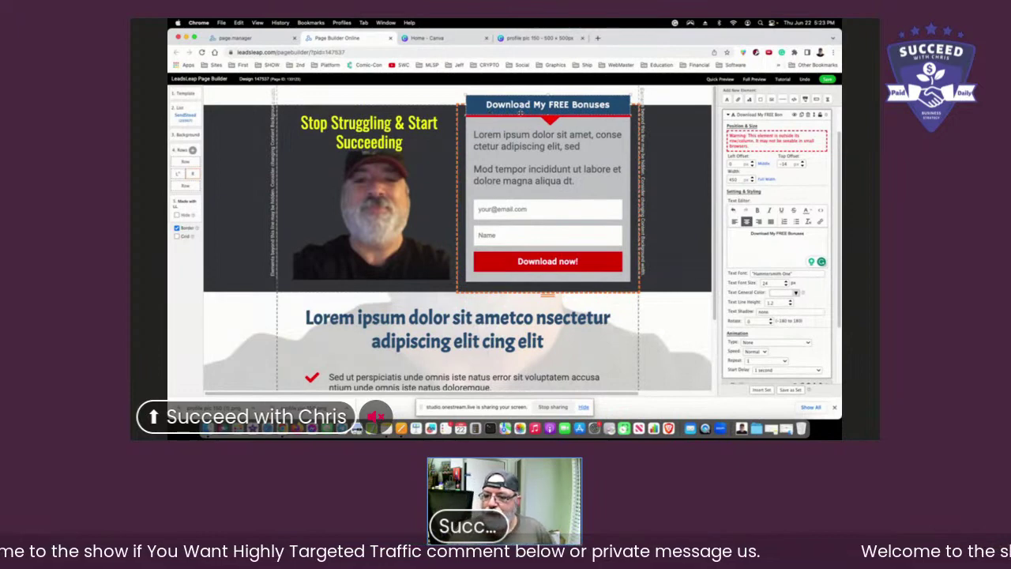
Step: Clear the first Lorem ipsum sentence from the form's description text, keeping the second sentence
click(543, 157)
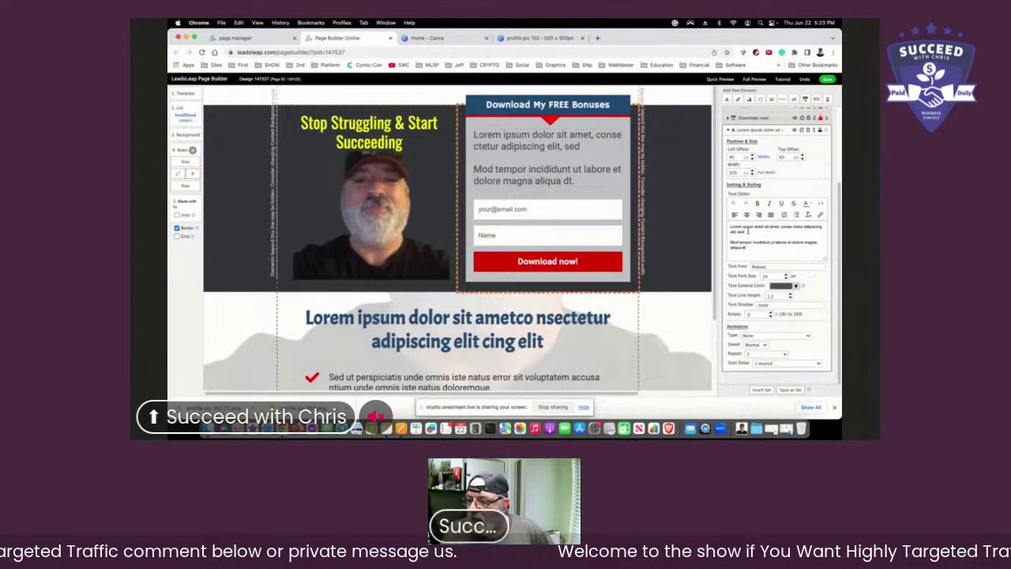
drag(746, 232, 730, 225)
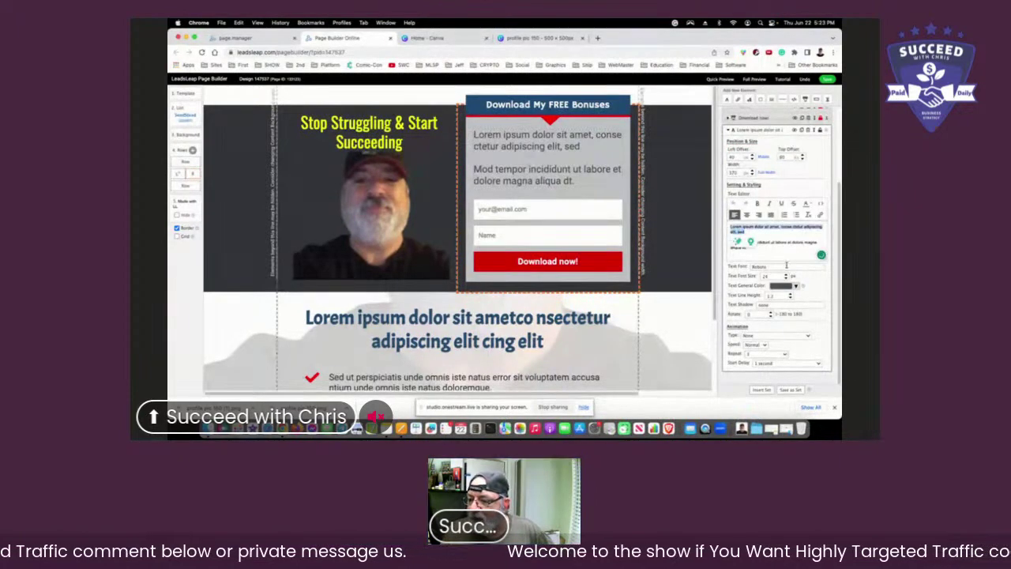
text(Please)
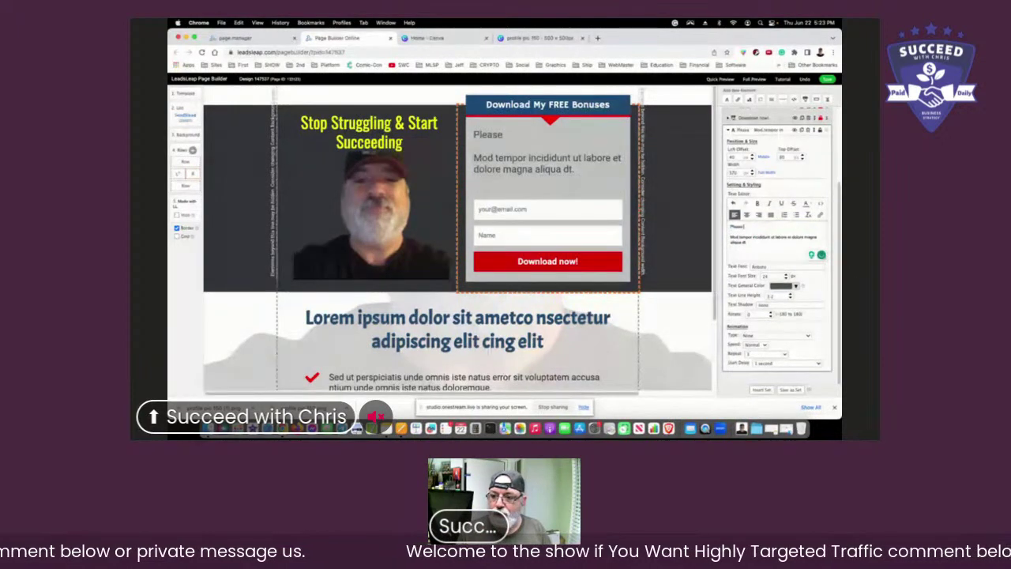
key(BackSpace)
key(BackSpace)
key(BackSpace)
key(BackSpace)
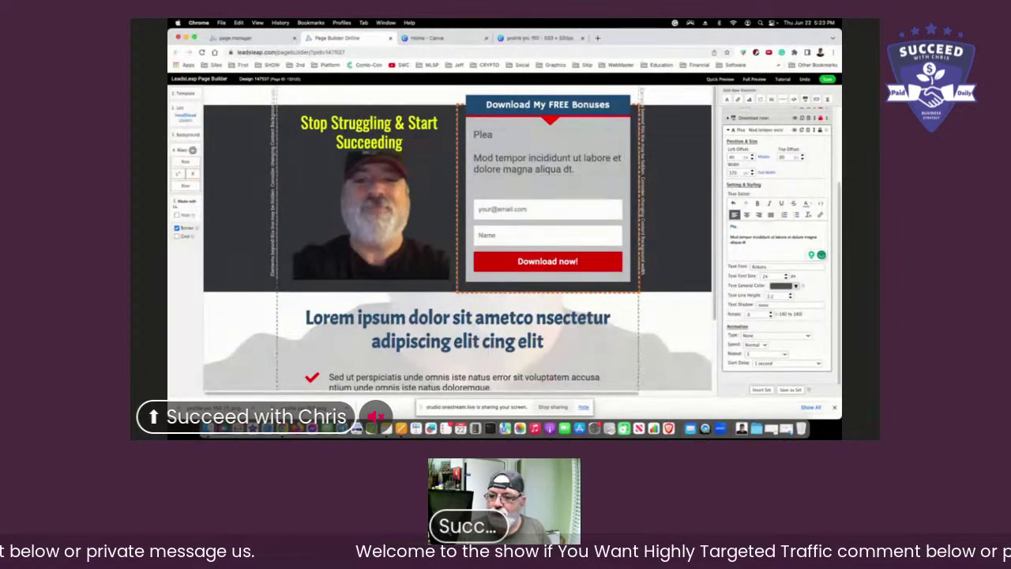
key(BackSpace)
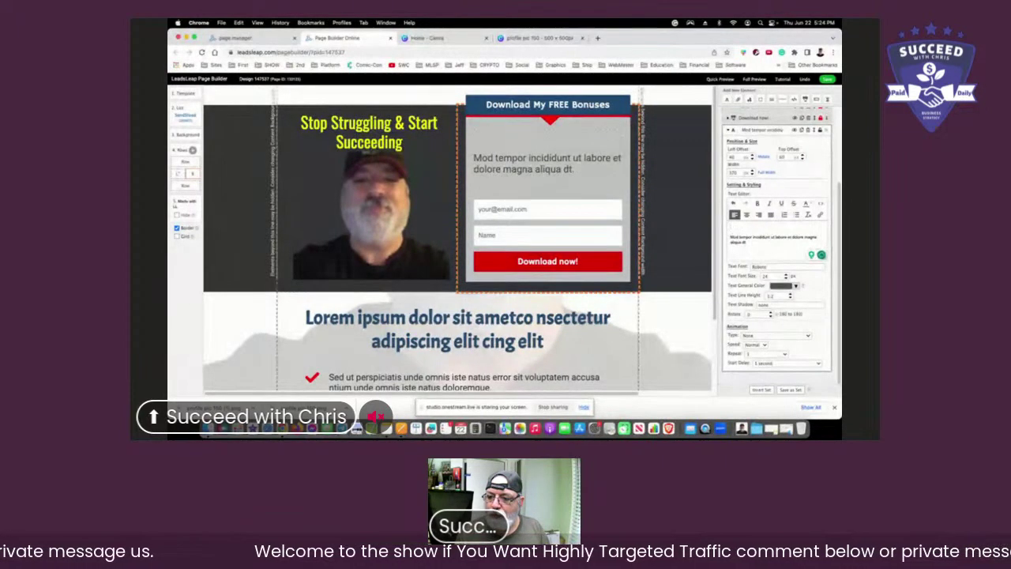
text(Enter You)
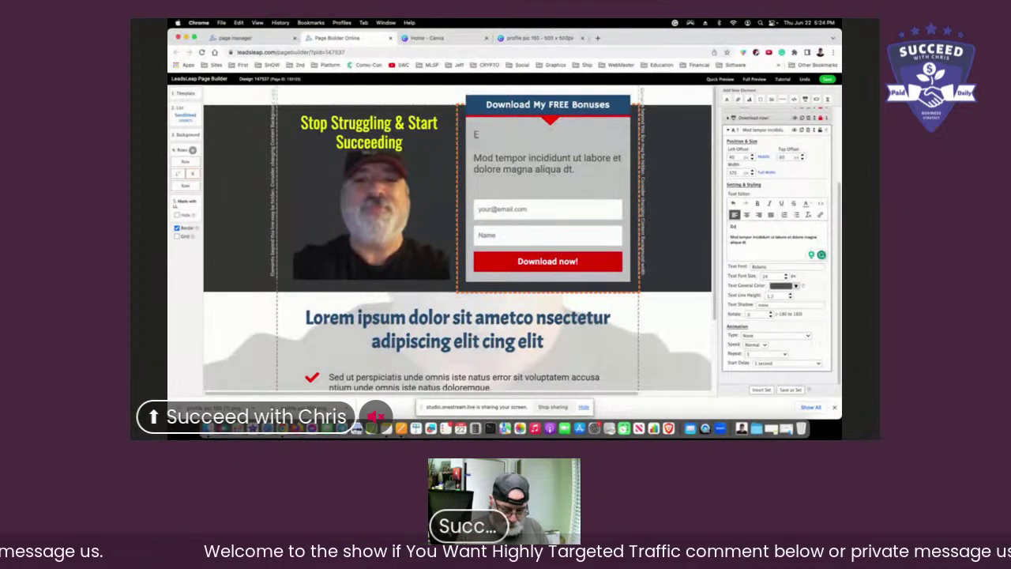
key(BackSpace)
key(BackSpace)
key(BackSpace)
key(BackSpace)
key(BackSpace)
key(BackSpace)
key(BackSpace)
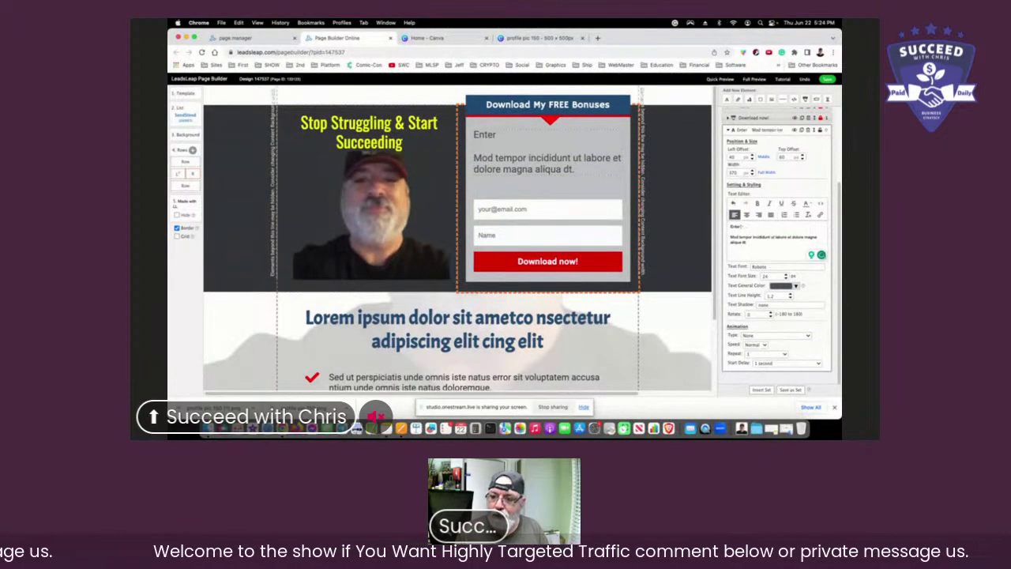
key(BackSpace)
key(BackSpace)
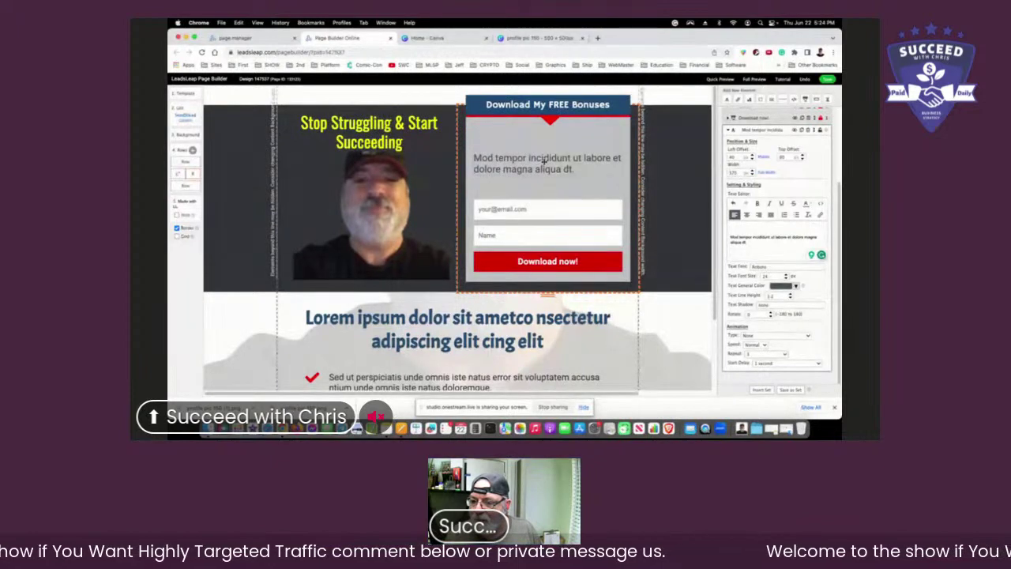
Step: Move the description text up beneath the form header and shift the form fields and button slightly down
drag(543, 161, 543, 128)
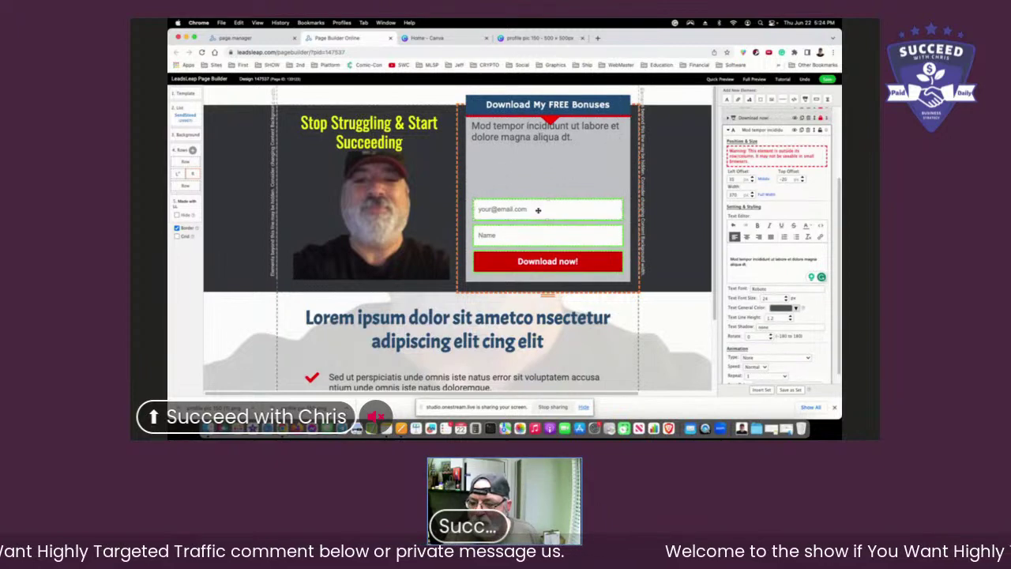
mouse_move(534, 236)
mouse_down()
mouse_move(534, 200)
mouse_move(535, 241)
mouse_up()
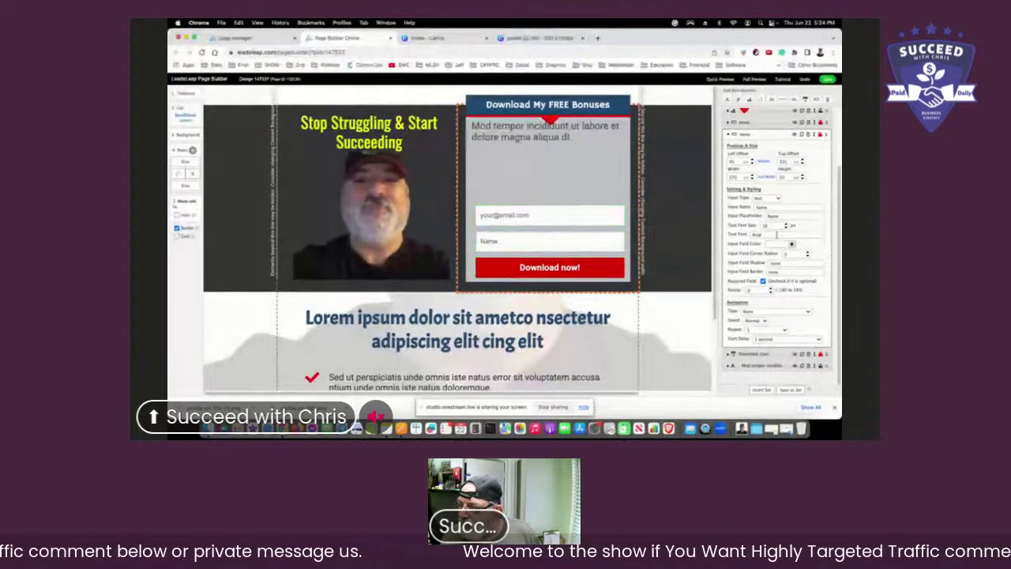
click(580, 217)
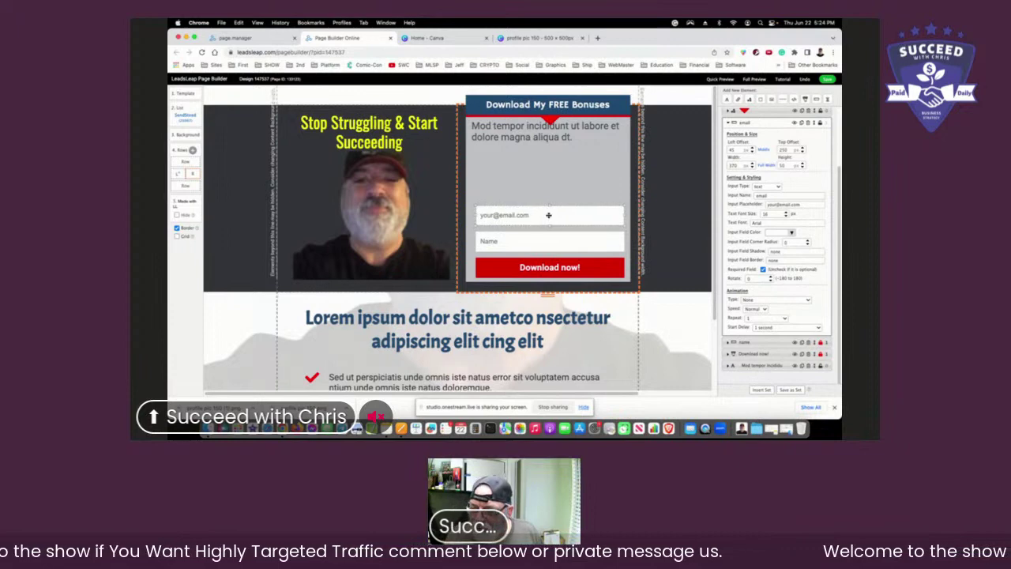
key(Delete)
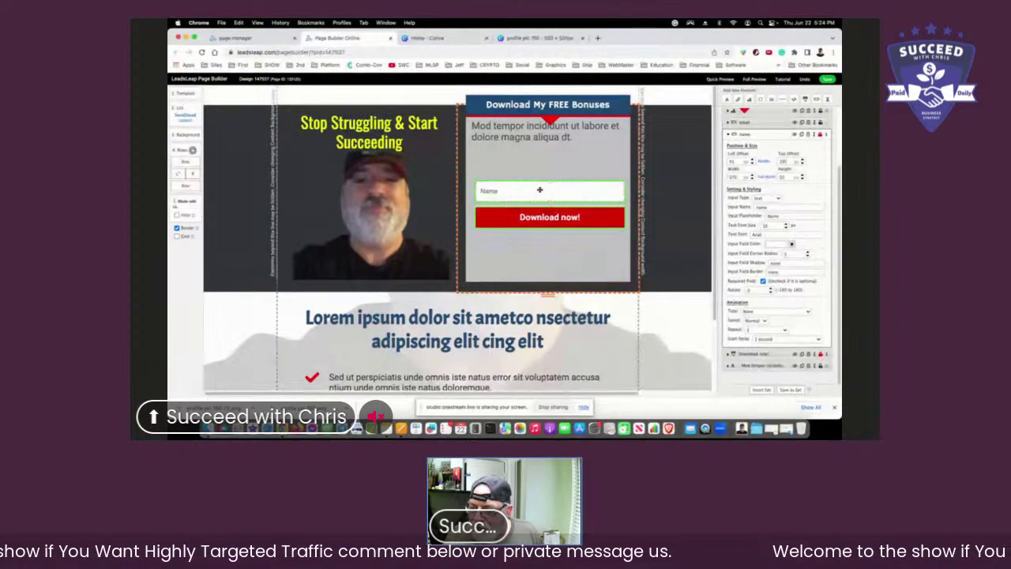
key(ctrl+z)
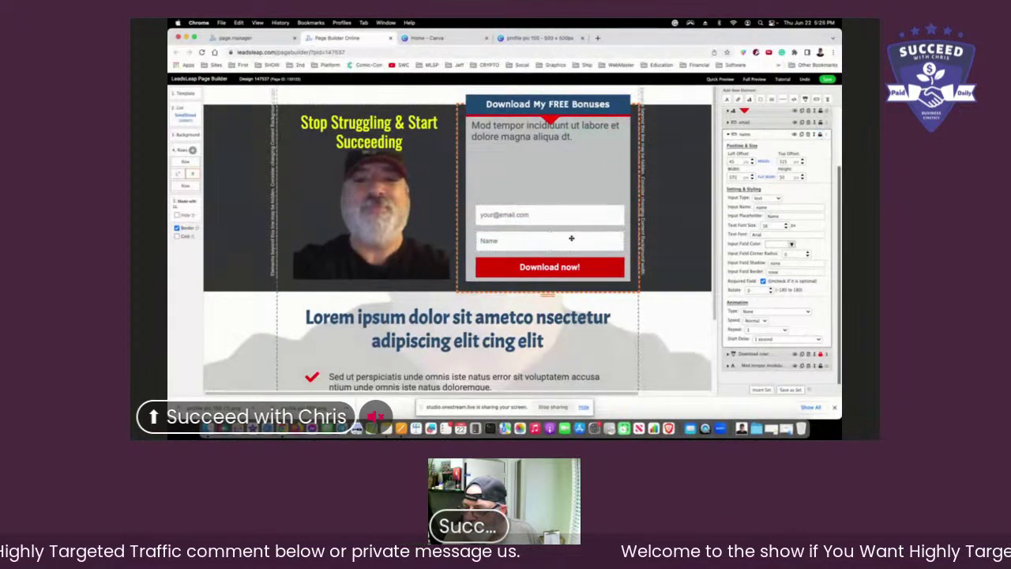
Step: Rearrange the opt-in form so the Name field sits above the email field, with the Download now! button closely below them
drag(570, 238, 559, 215)
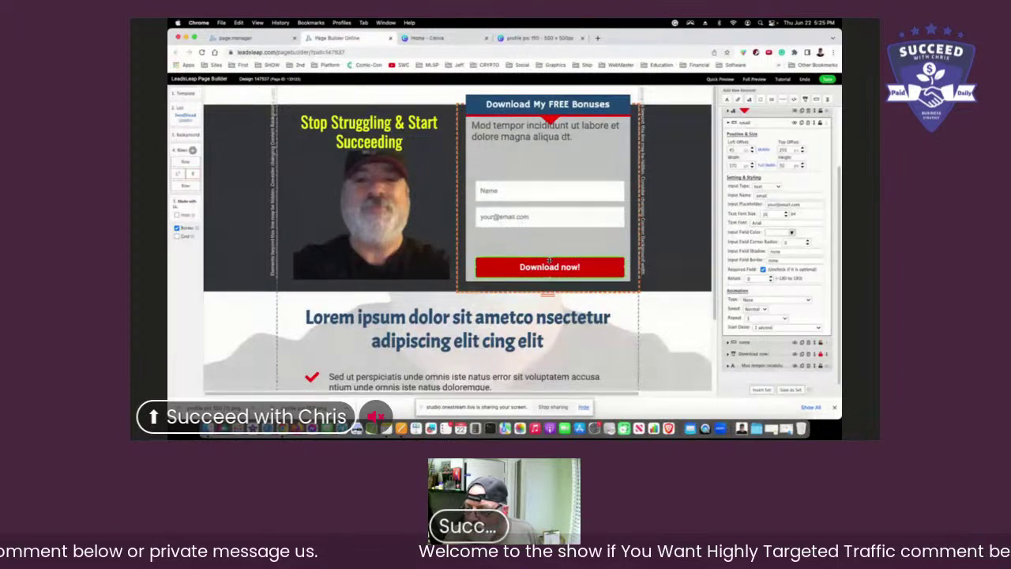
drag(549, 267, 550, 241)
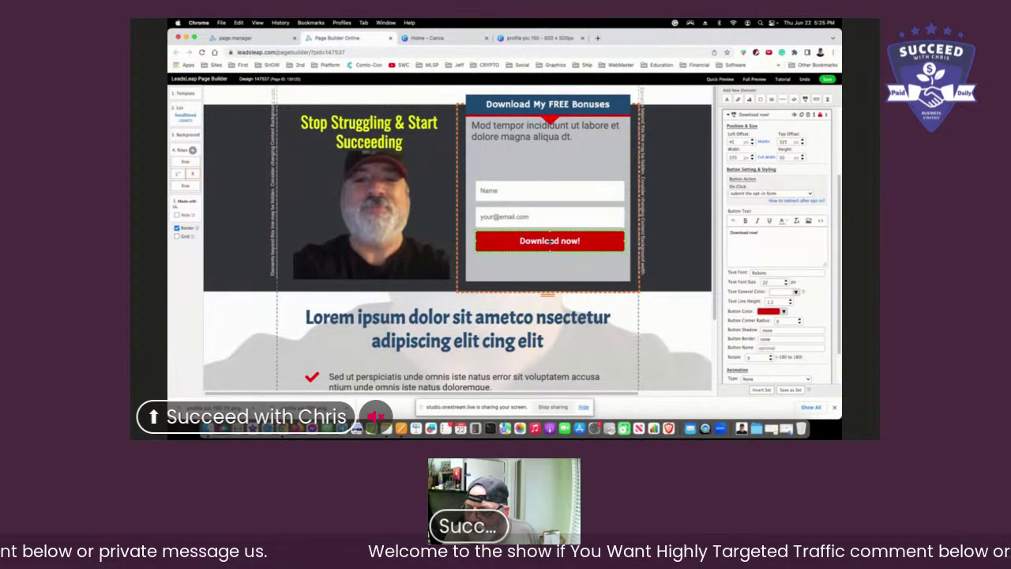
click(543, 191)
drag(542, 191, 542, 234)
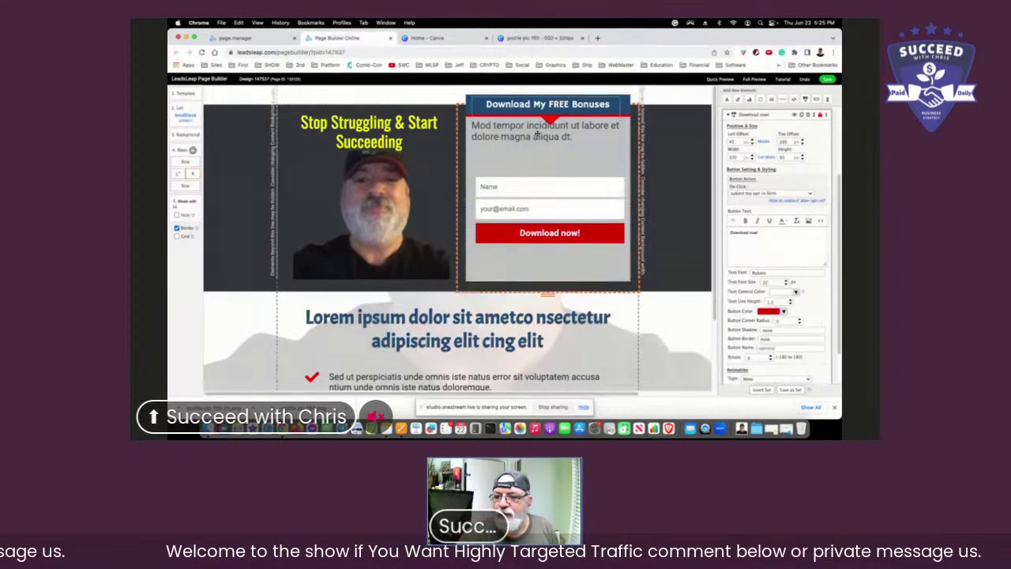
drag(537, 134, 539, 160)
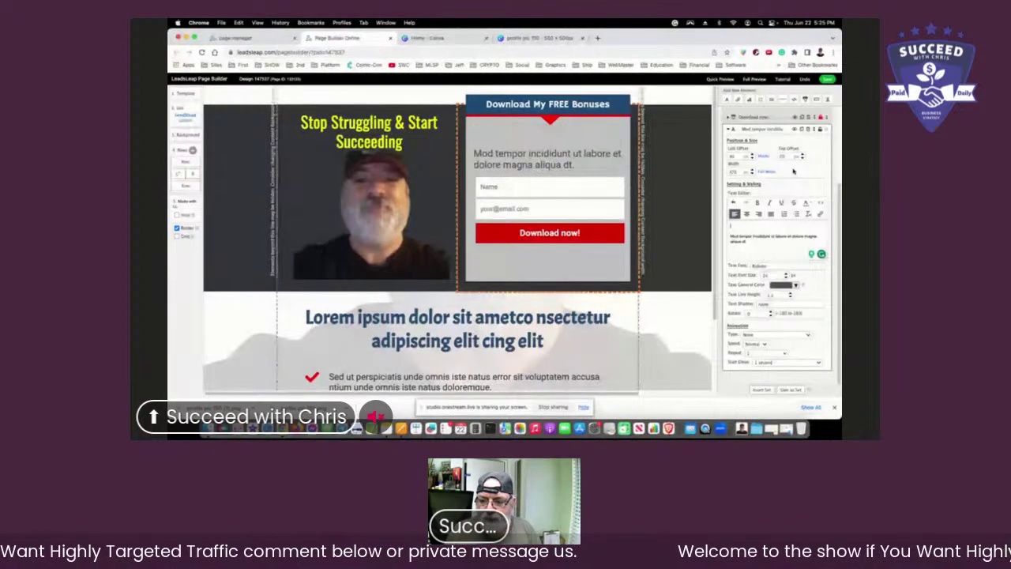
text(Le)
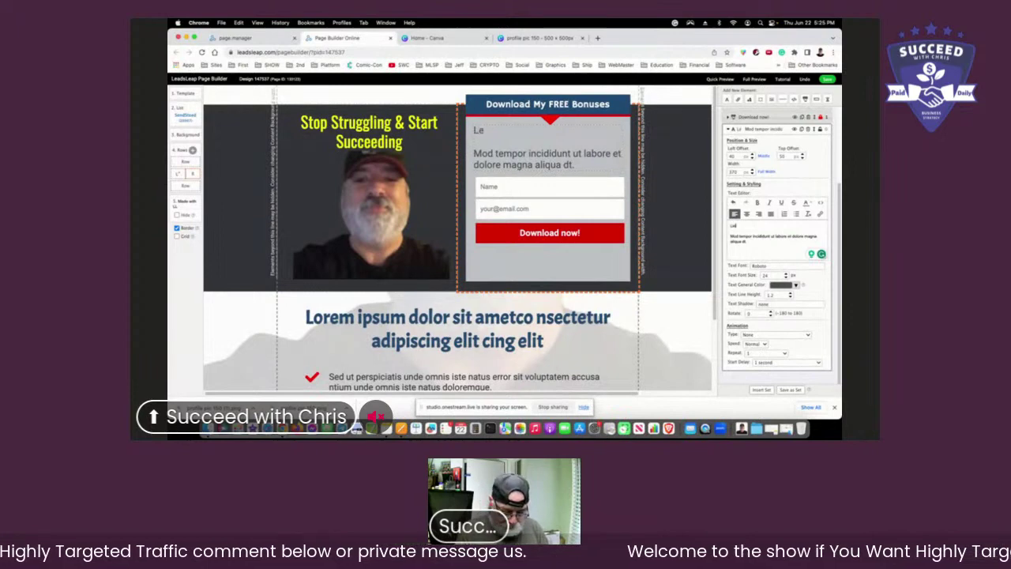
text(t Us)
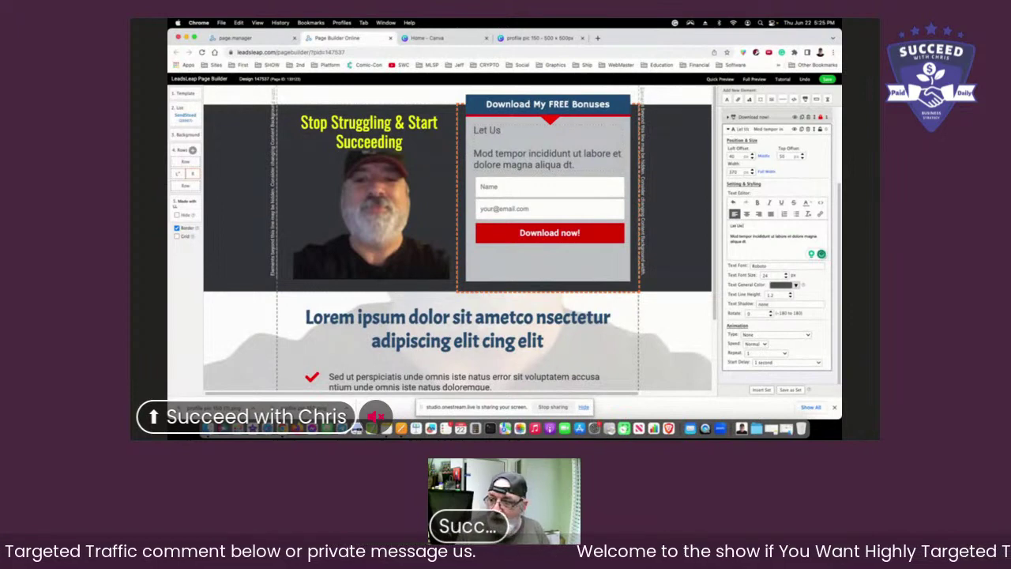
key(BackSpace)
key(BackSpace)
key(BackSpace)
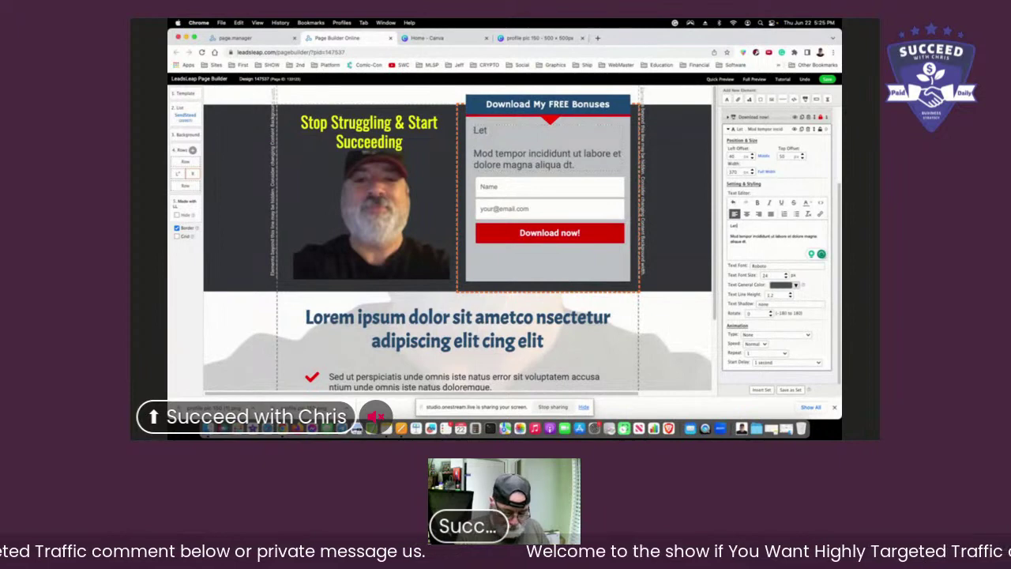
text(us help)
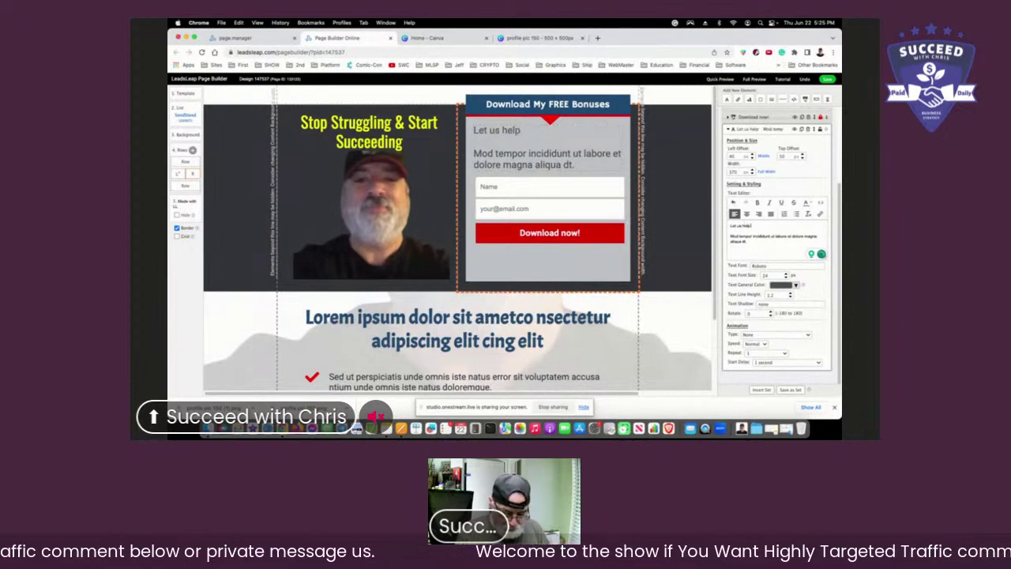
text( you)
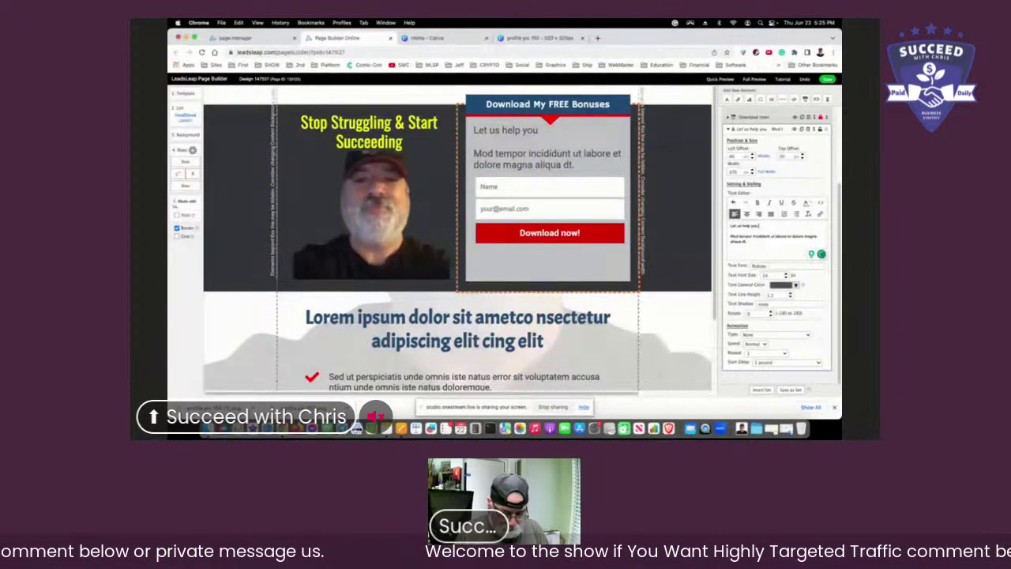
text( to succed)
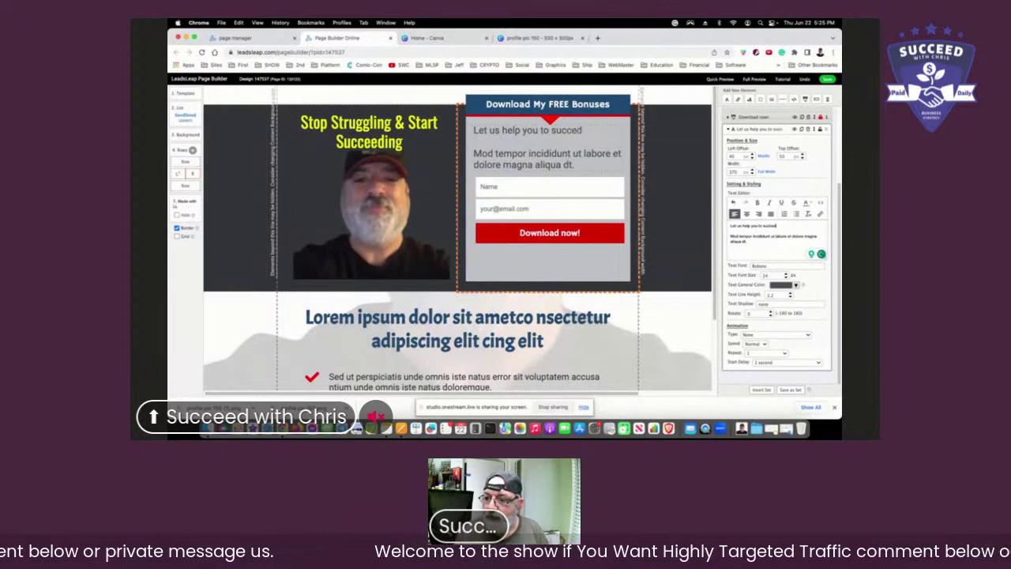
key(BackSpace)
key(BackSpace)
key(BackSpace)
key(BackSpace)
key(BackSpace)
key(BackSpace)
key(BackSpace)
key(BackSpace)
key(BackSpace)
key(BackSpace)
key(BackSpace)
key(BackSpace)
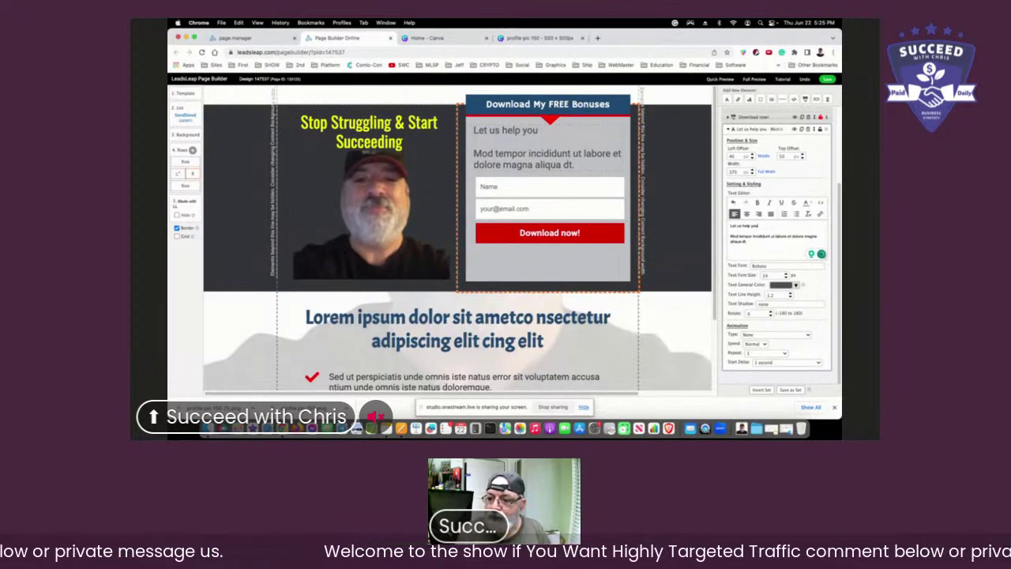
key(BackSpace)
key(BackSpace)
key(BackSpace)
key(BackSpace)
key(BackSpace)
key(BackSpace)
key(BackSpace)
key(BackSpace)
key(BackSpace)
key(BackSpace)
key(BackSpace)
key(BackSpace)
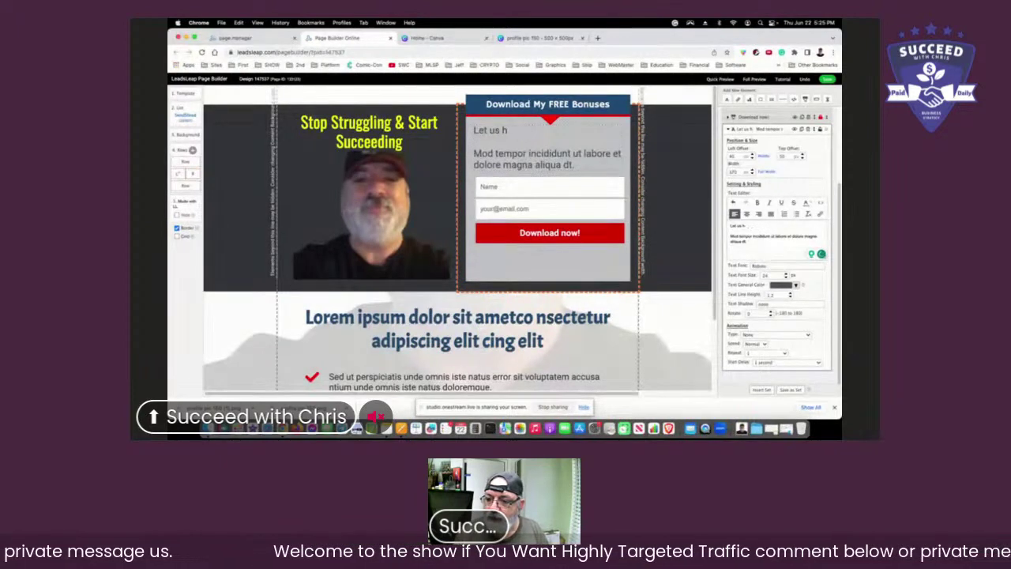
key(BackSpace)
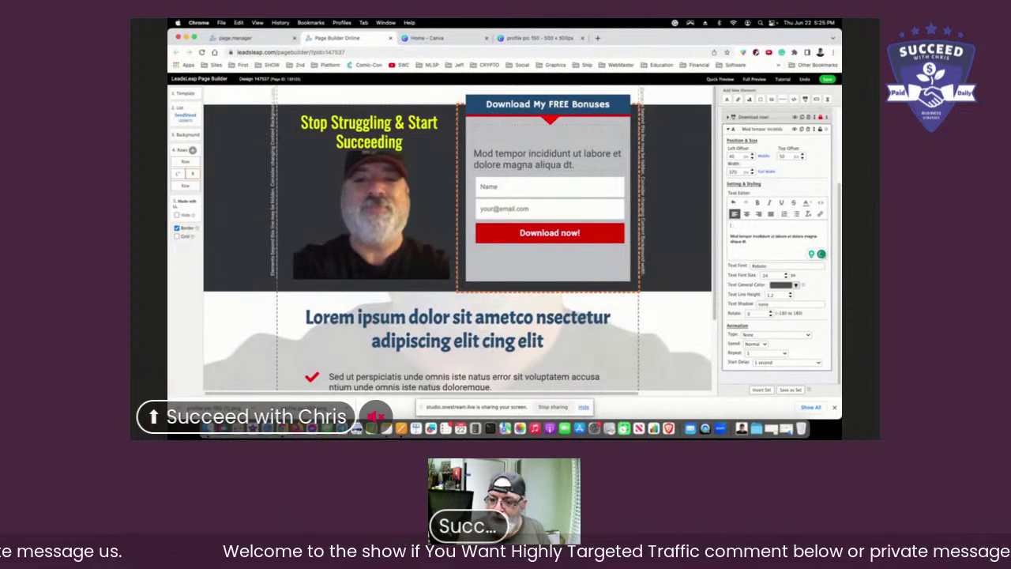
Step: Enter "Stop Working Alone & Start Working with Real Team" as the first line of the form's description text
text(Stop)
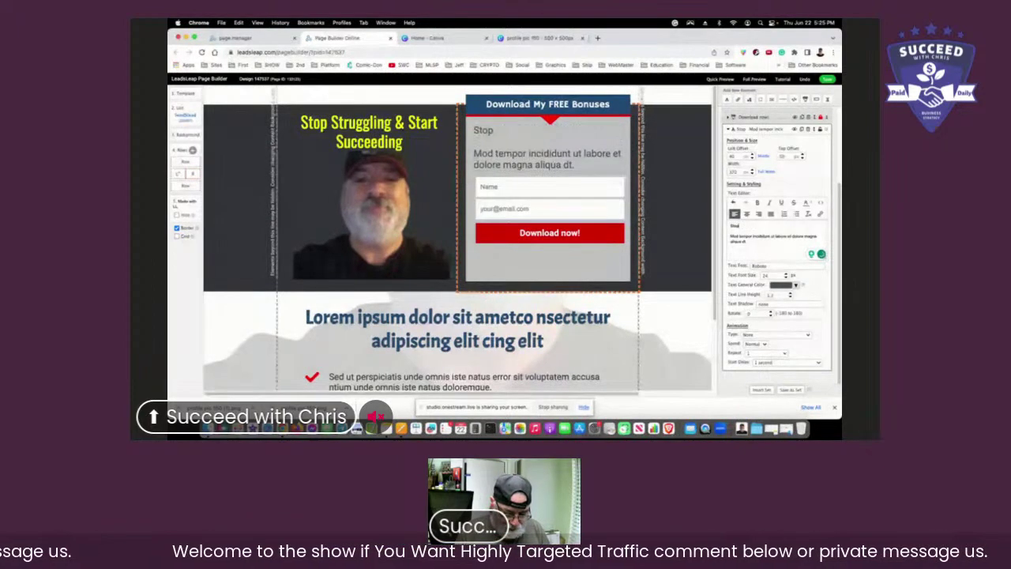
text( Wor)
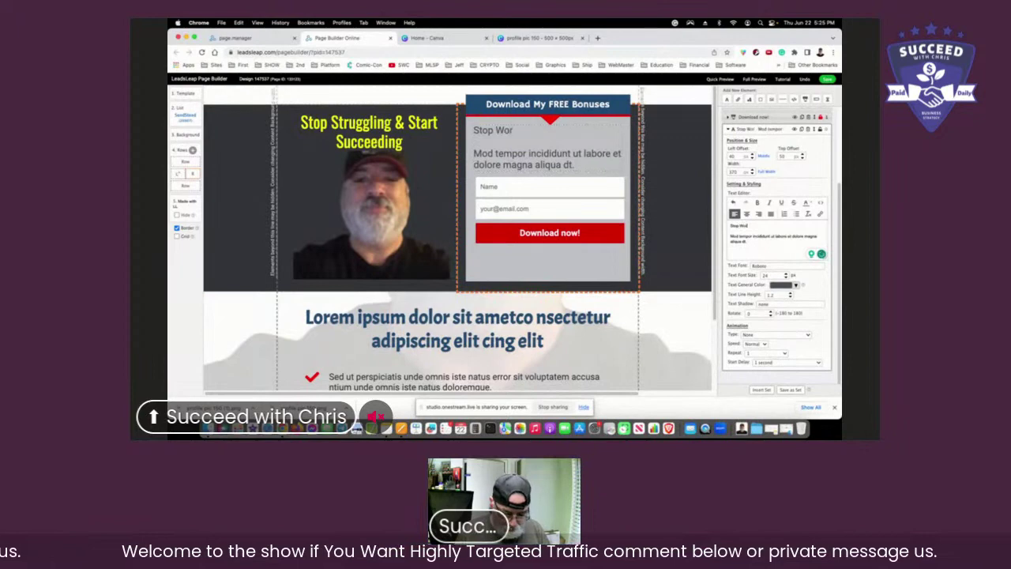
text(king Alone)
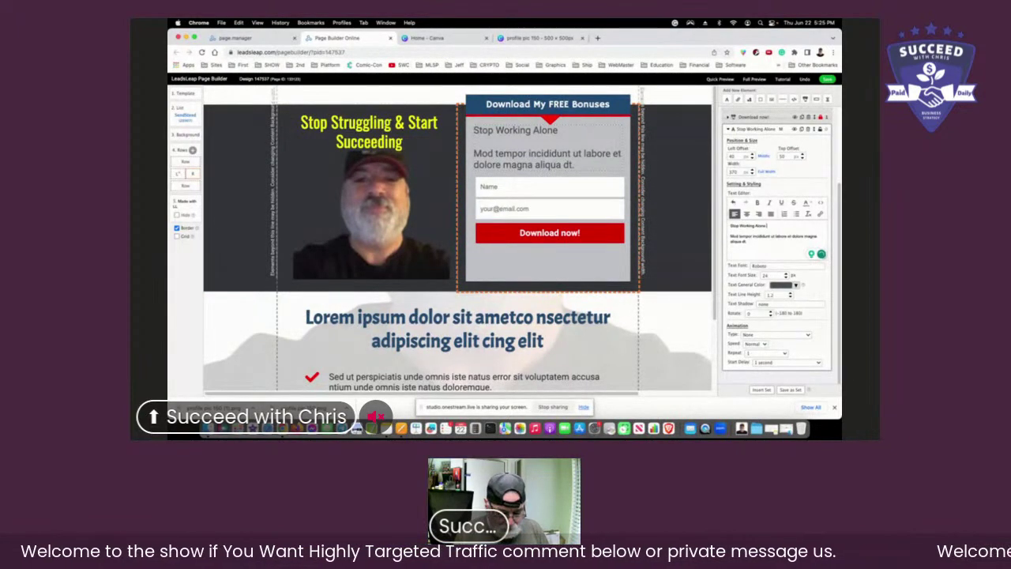
text( & Start)
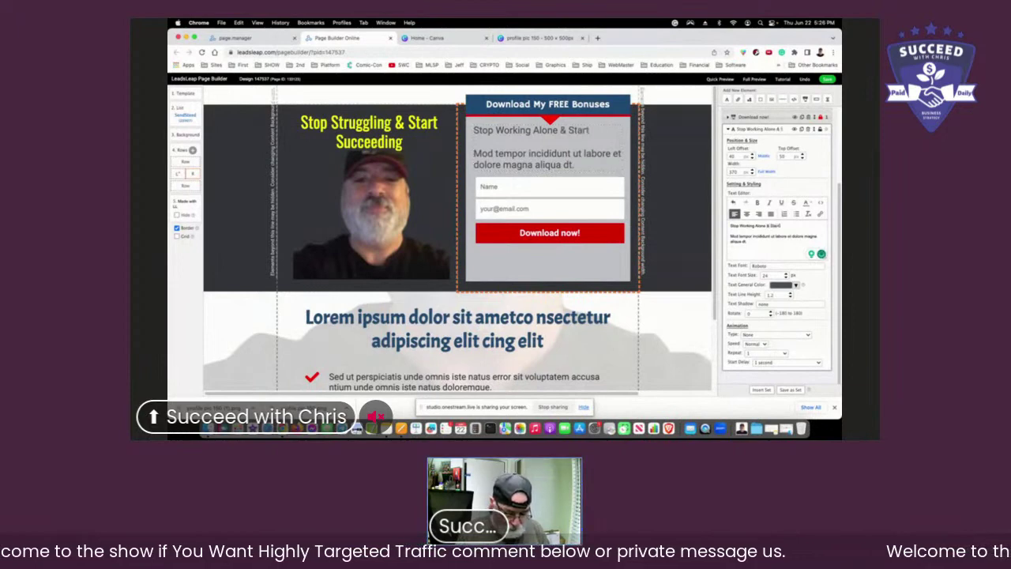
text( Working)
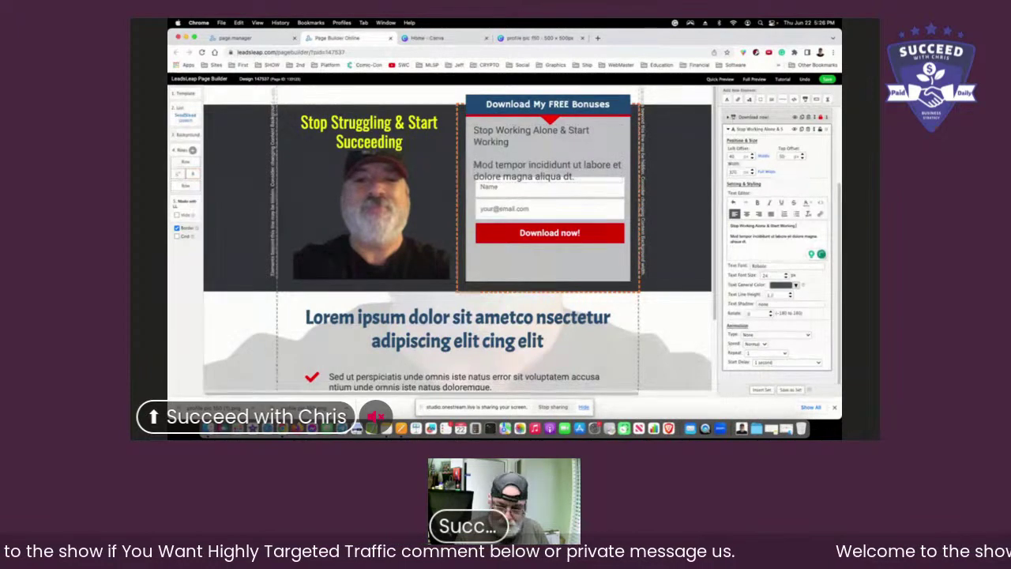
text( witha)
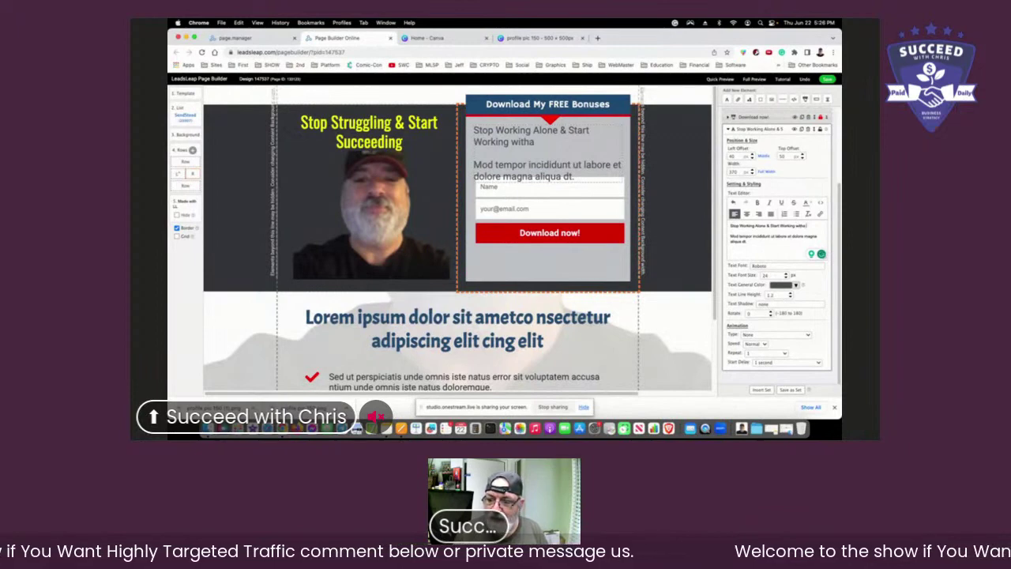
key(BackSpace)
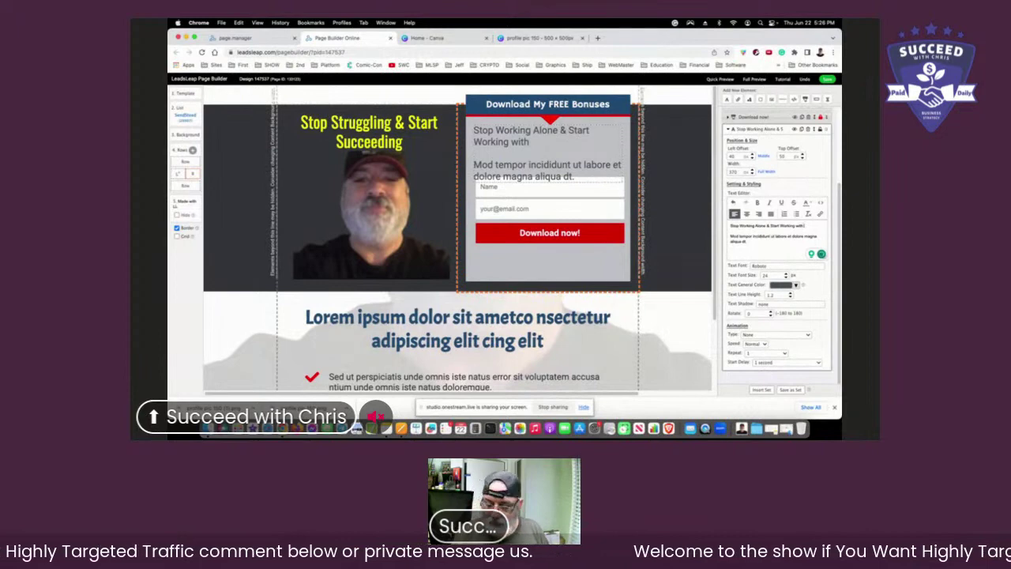
text(Real)
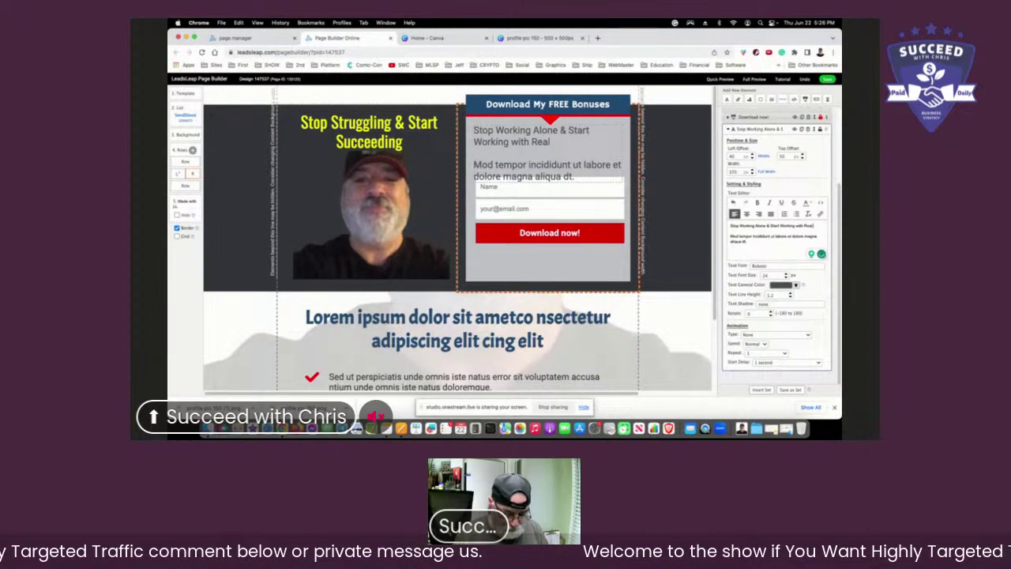
text( Team)
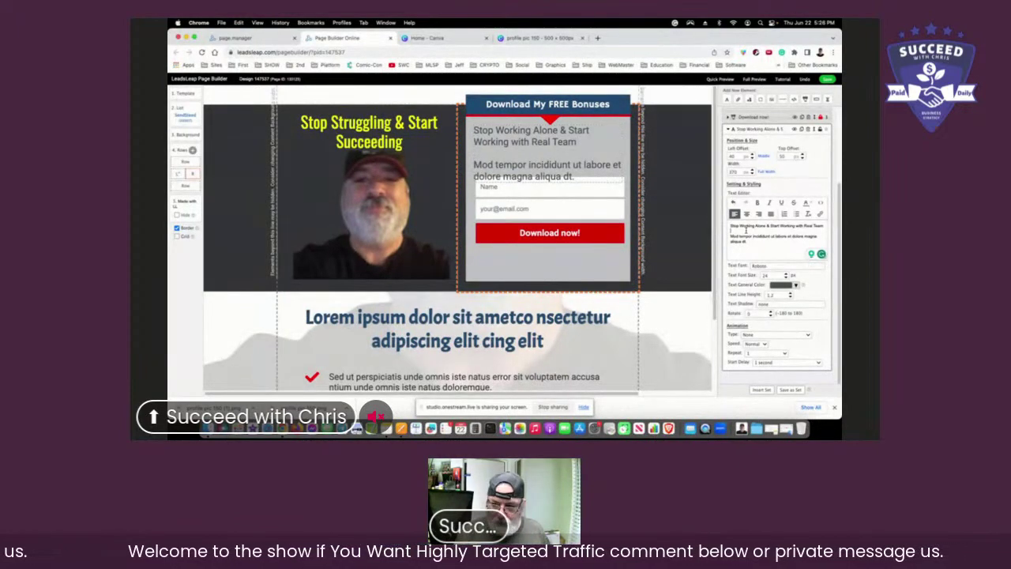
Step: Replace the remaining placeholder sentence in the description with "Experience Online Income Faster Working With Us", directly under the first line, with the spelling corrected
key(BackSpace)
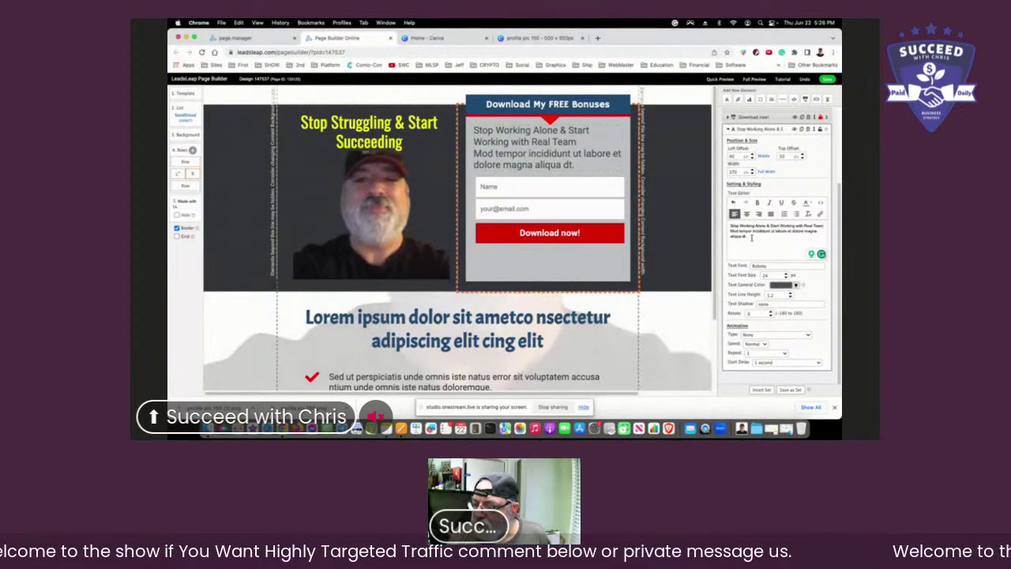
drag(754, 237, 728, 231)
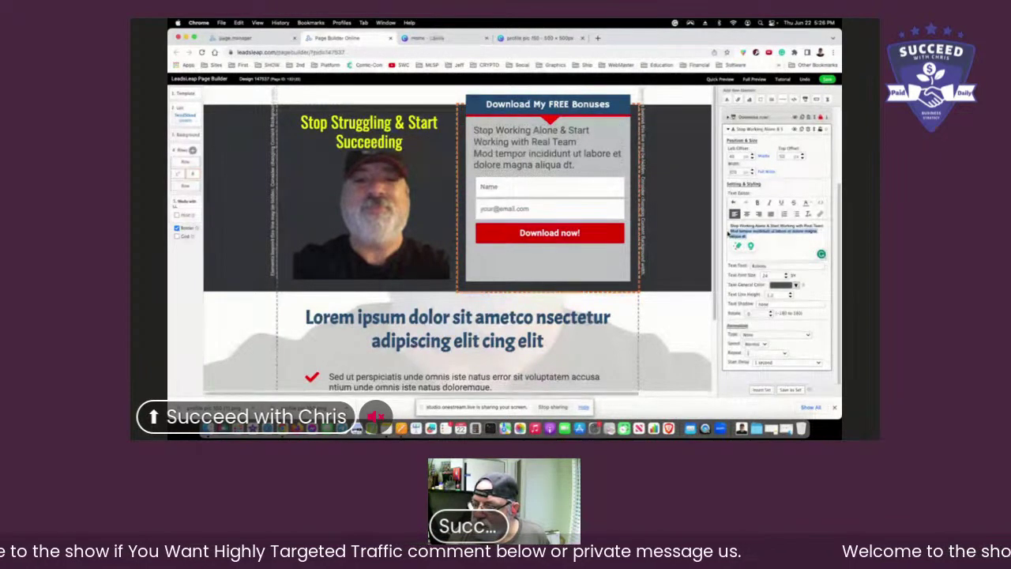
key(BackSpace)
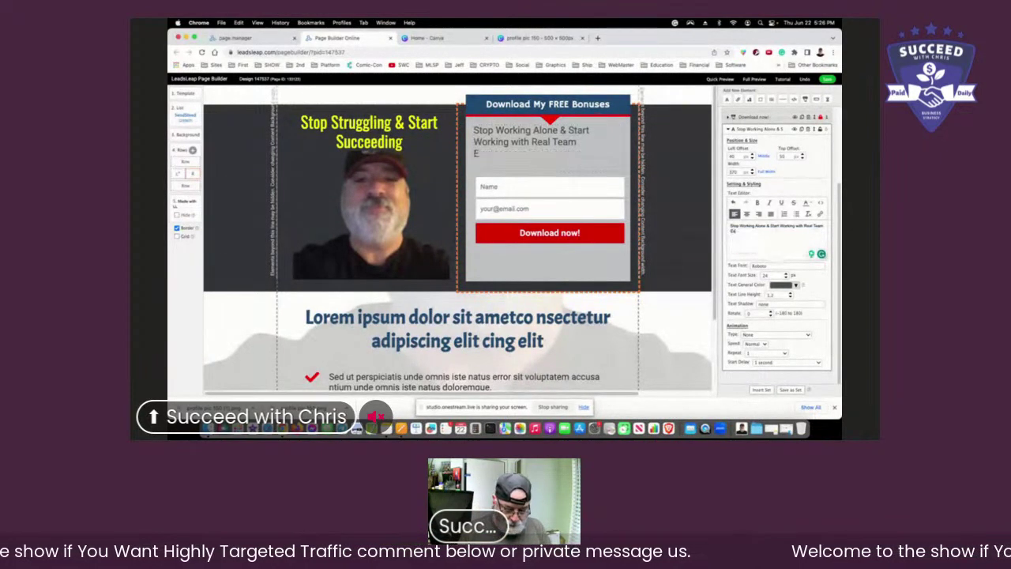
text(Experiance)
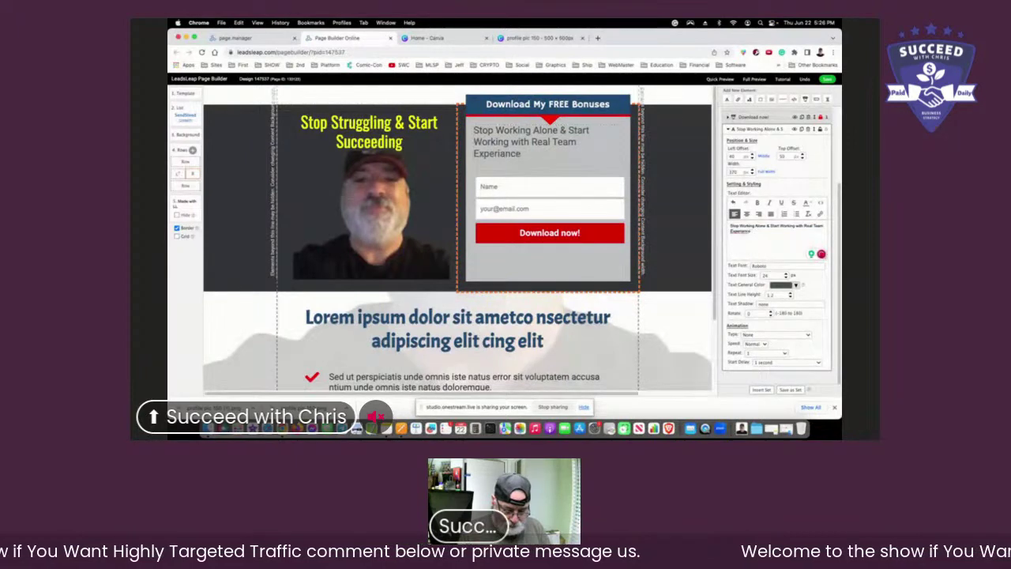
text( Onli)
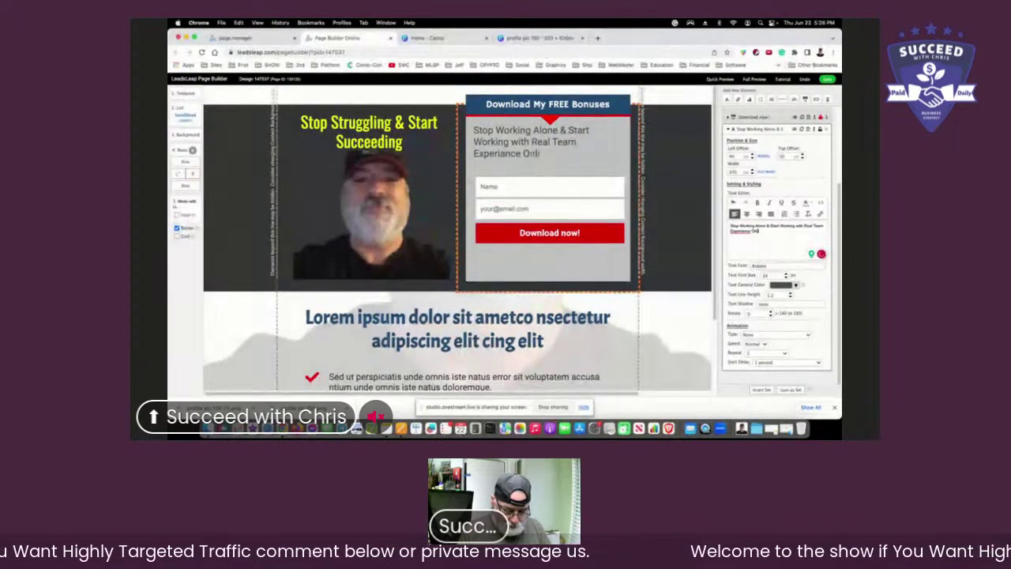
text(ne Income)
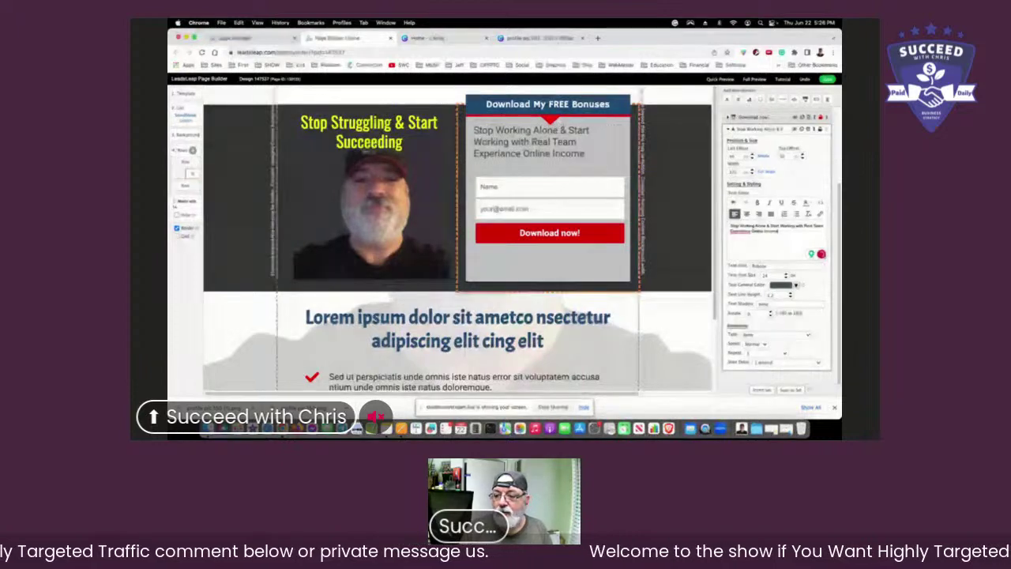
text( Faster)
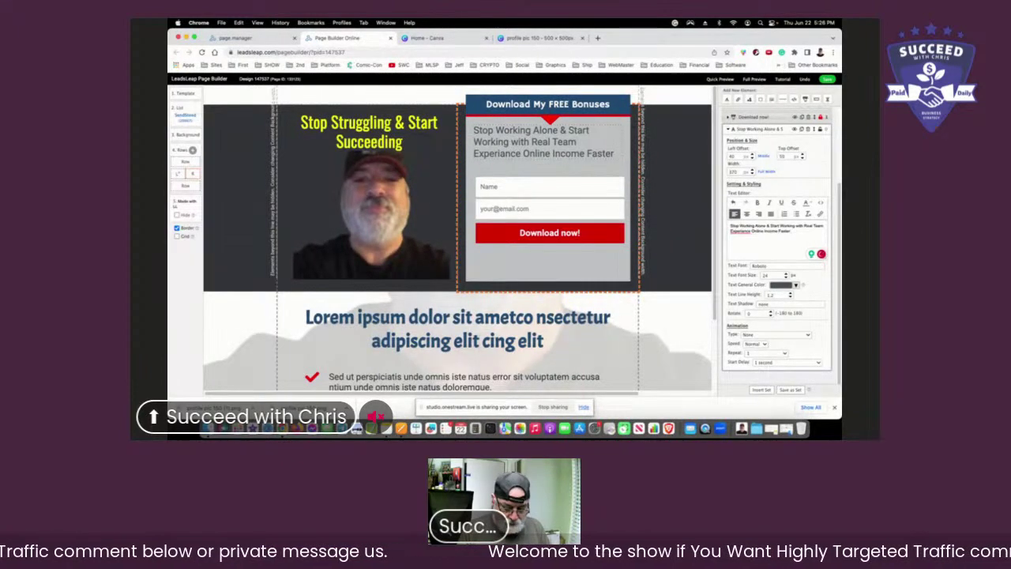
text( Working With Us)
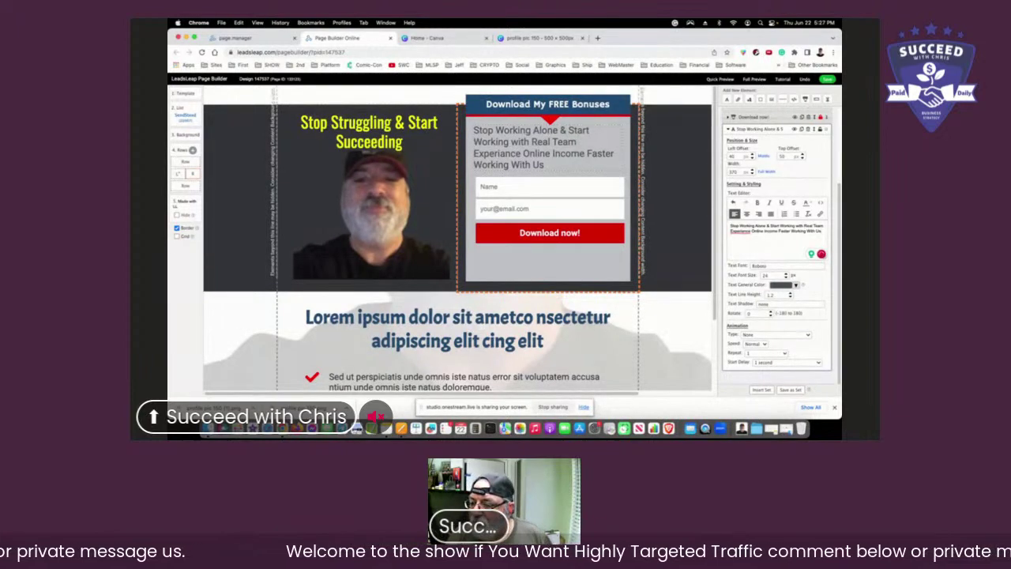
click(741, 231)
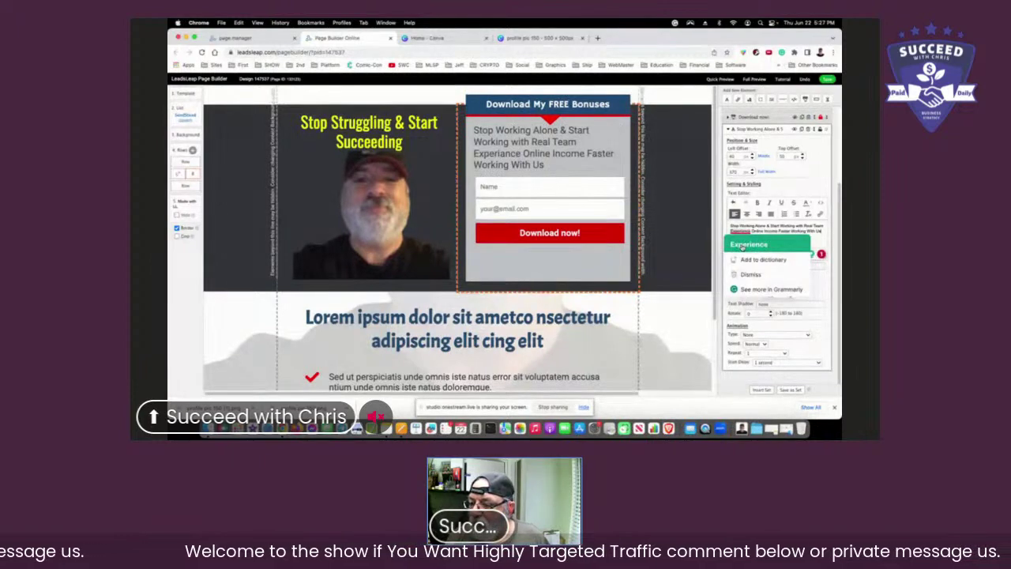
click(743, 245)
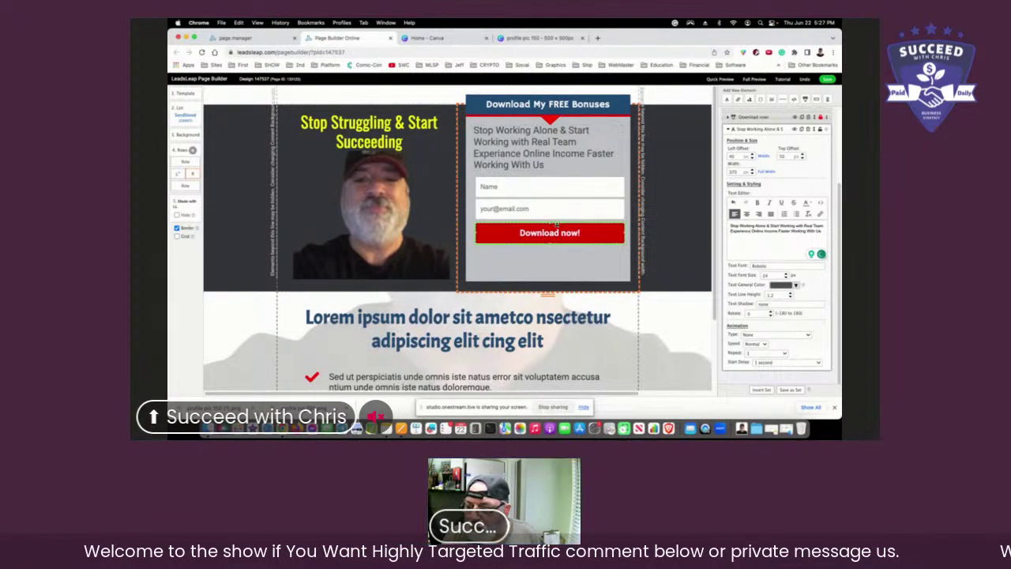
Step: Shift the Download now! button, the email field and the Name field slightly down, keeping them close together below the description
click(553, 232)
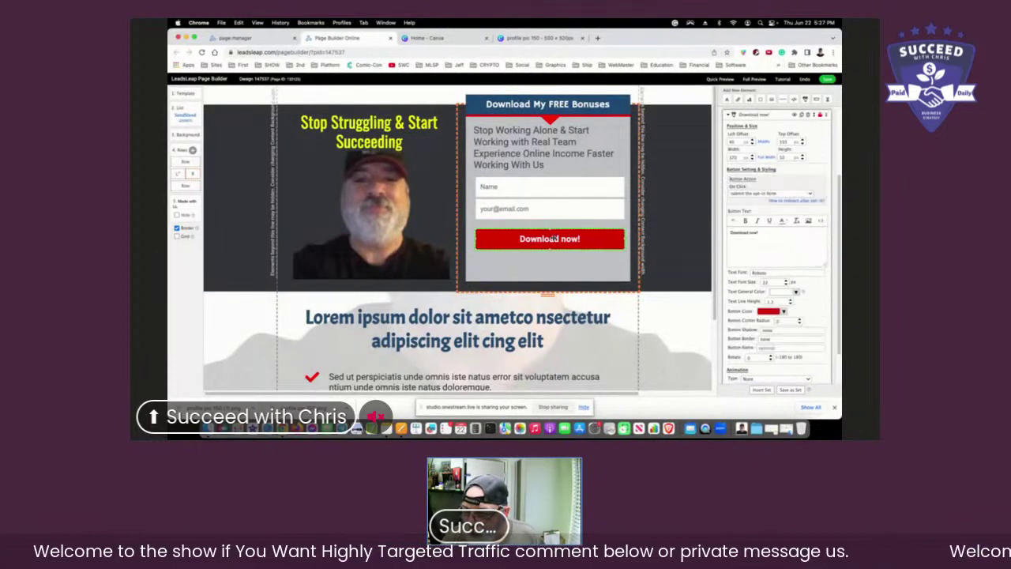
click(537, 211)
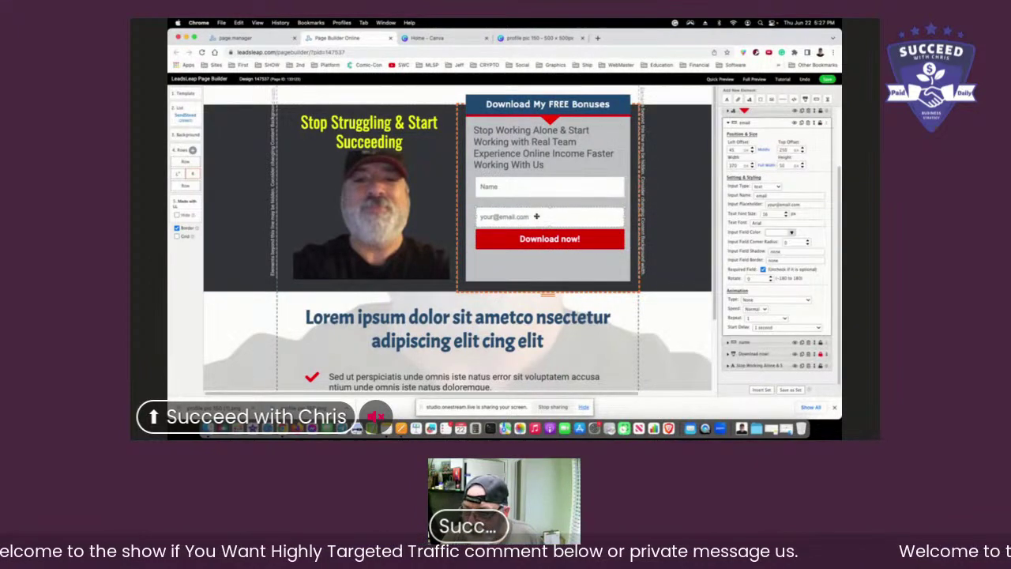
click(536, 186)
drag(536, 185, 535, 192)
Step: Insert a blank line between the two sentences of the form's description text
click(534, 148)
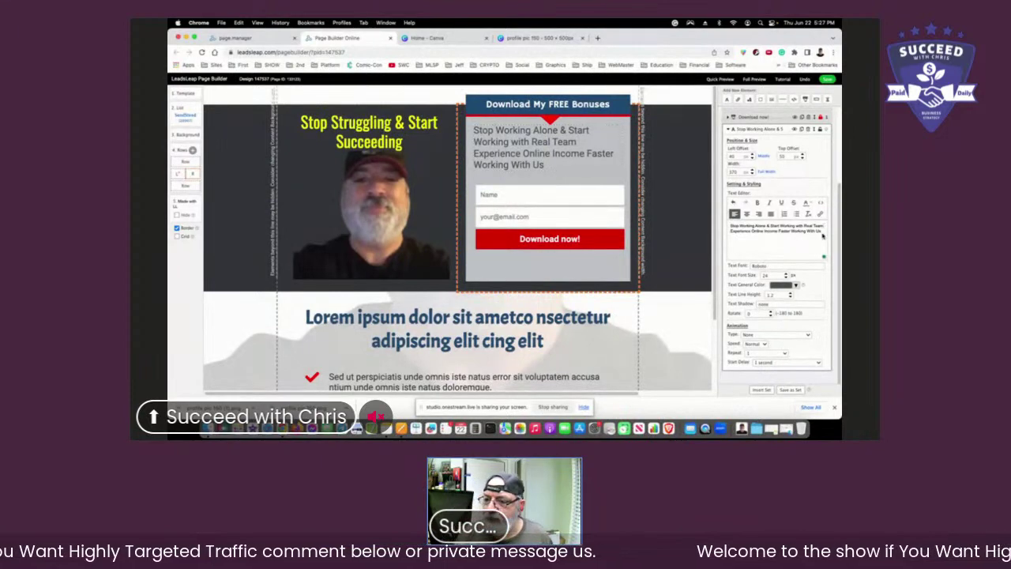
key(Return)
key(Return)
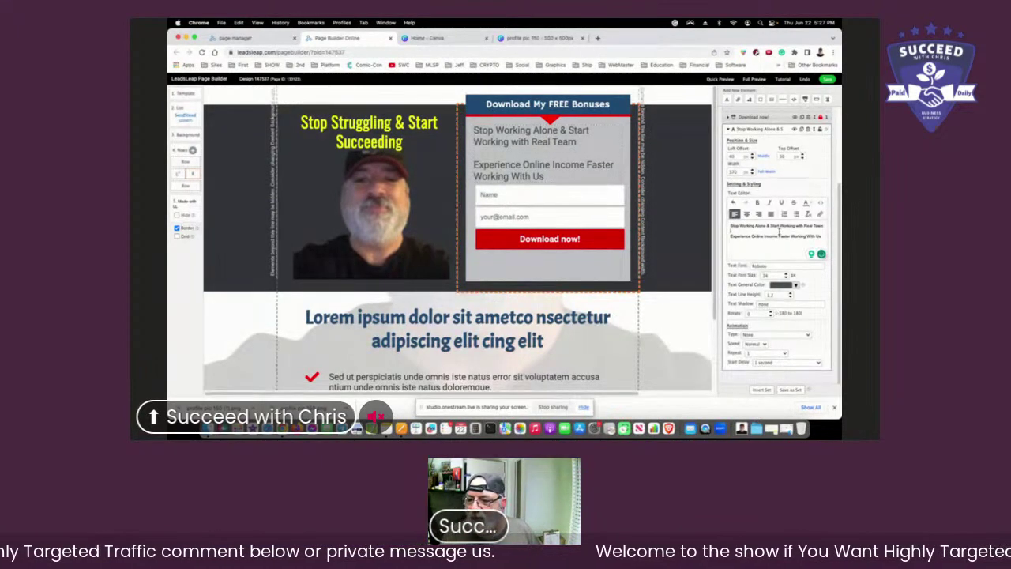
Step: Add a new text element to the opt-in form and place it just beneath the Download now! button
click(534, 265)
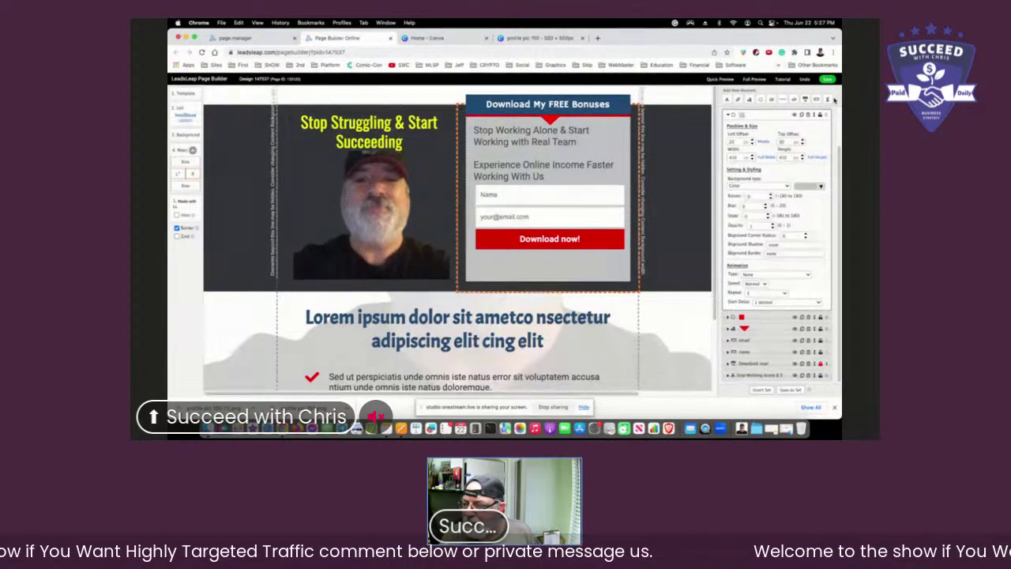
click(727, 100)
drag(515, 277, 521, 257)
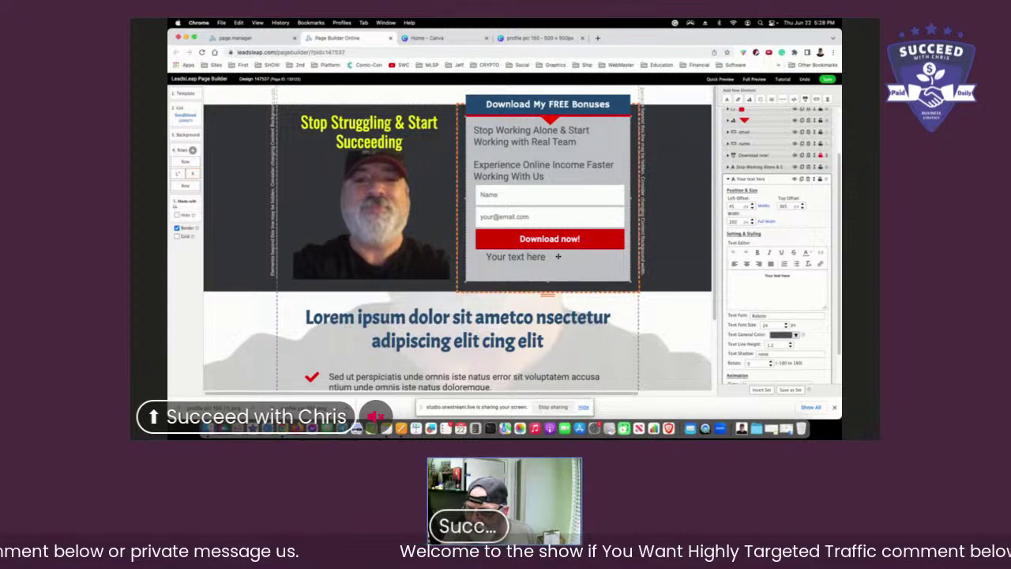
Step: Widen the new text element to match the button and replace its placeholder with "Please Check Your Inbox to confirm and receive"
drag(555, 257, 624, 257)
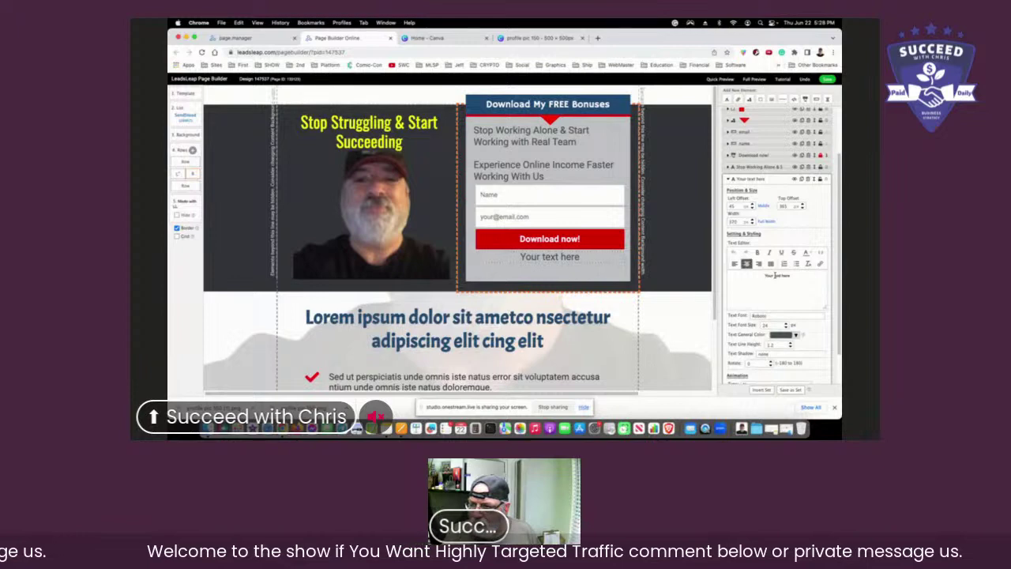
triple_click(775, 274)
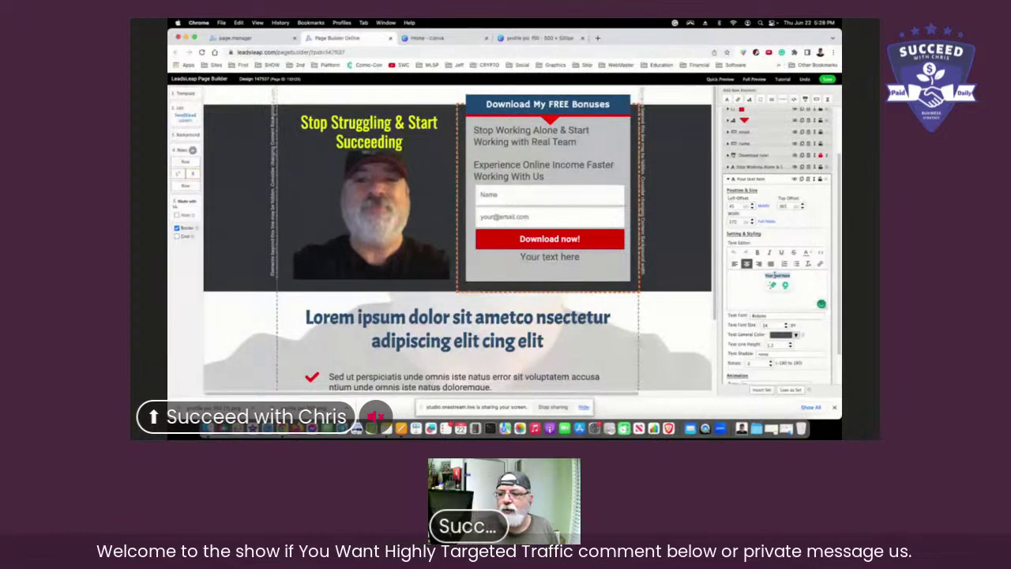
text(Ple)
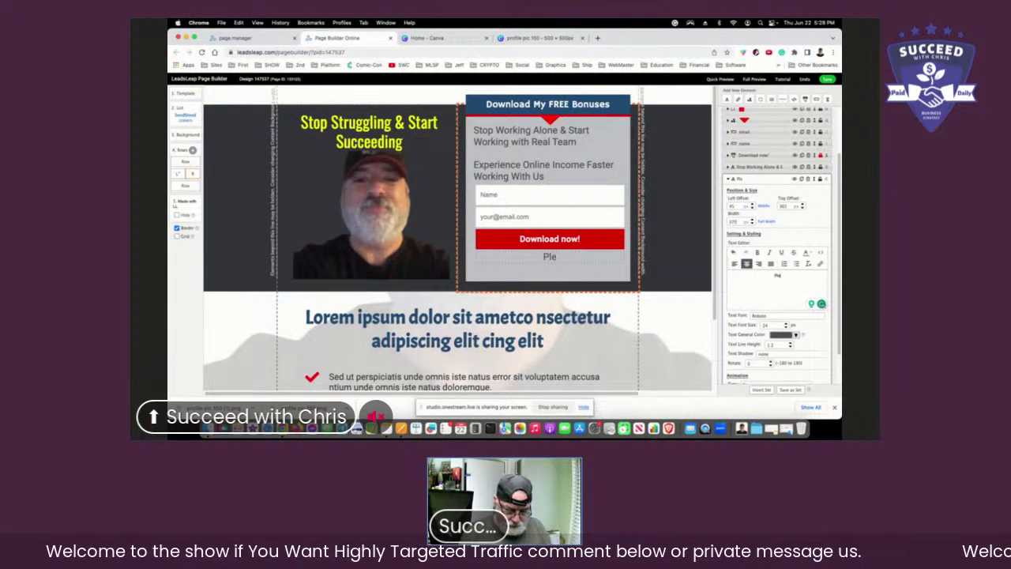
text(ase Check)
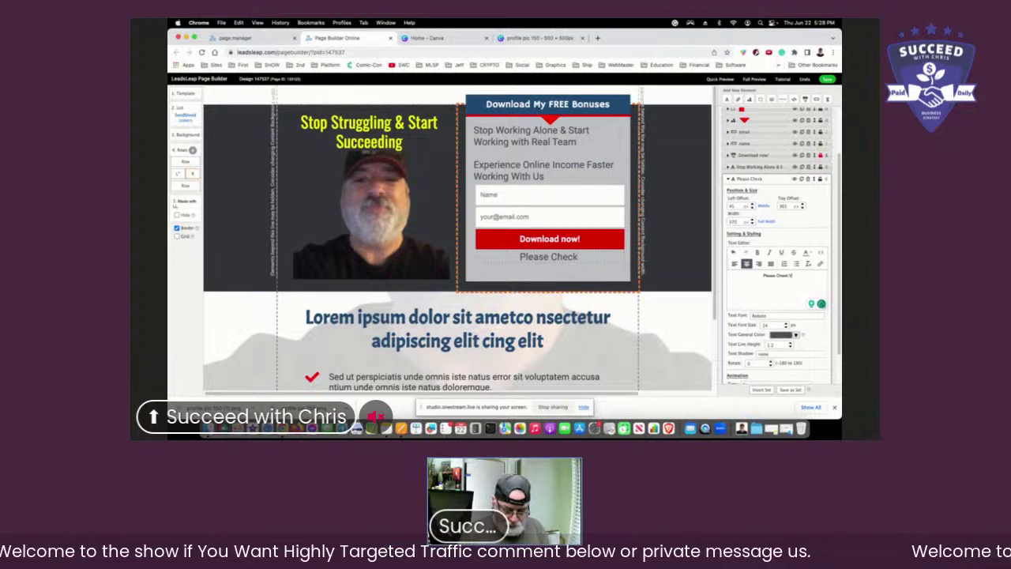
text( You)
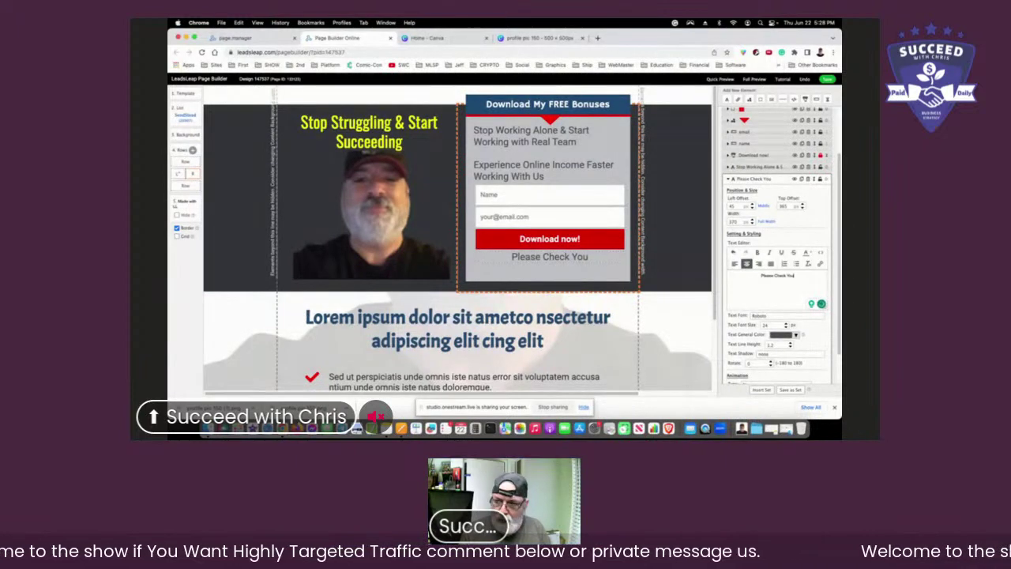
text(r Inc)
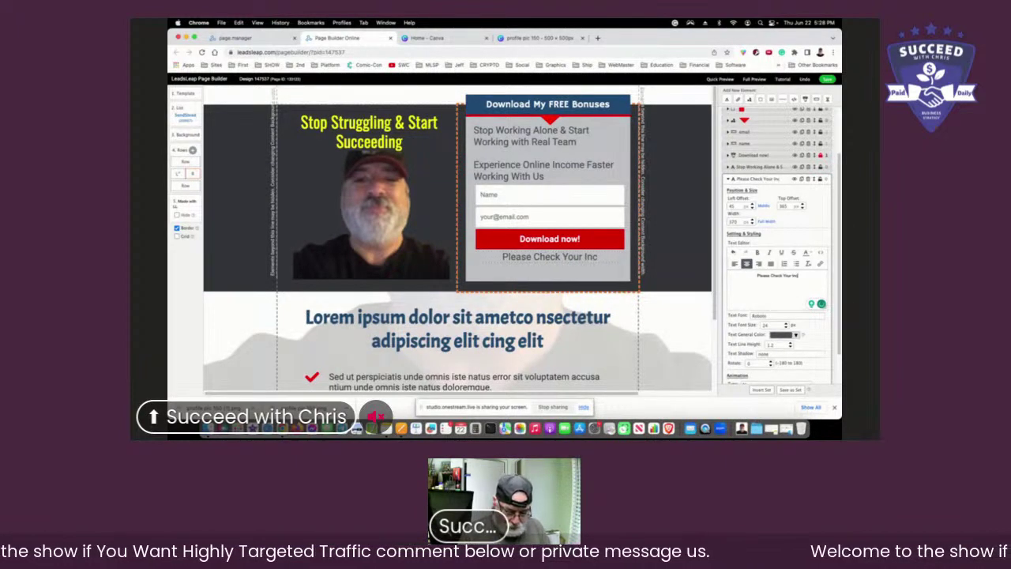
key(BackSpace)
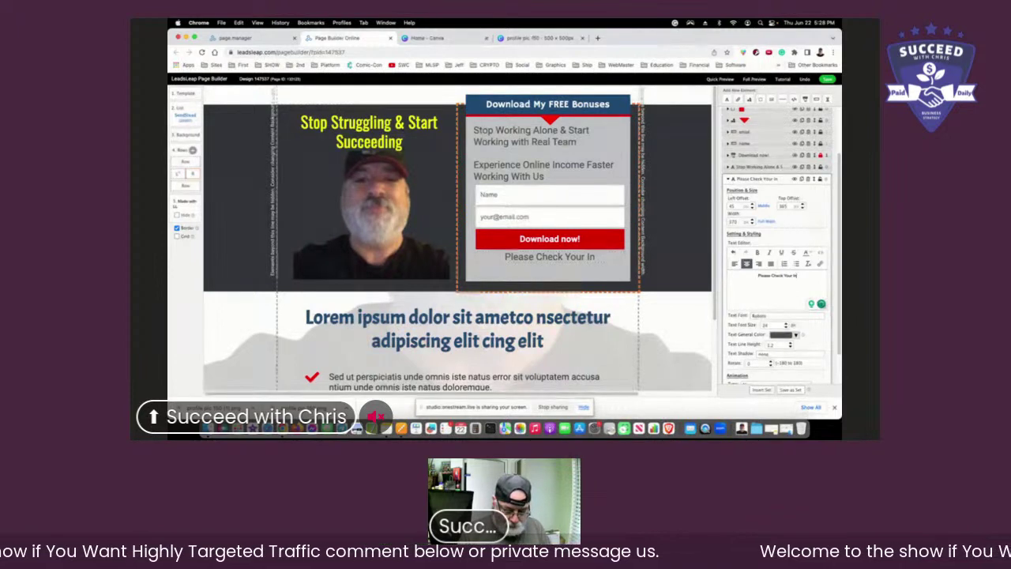
text(box)
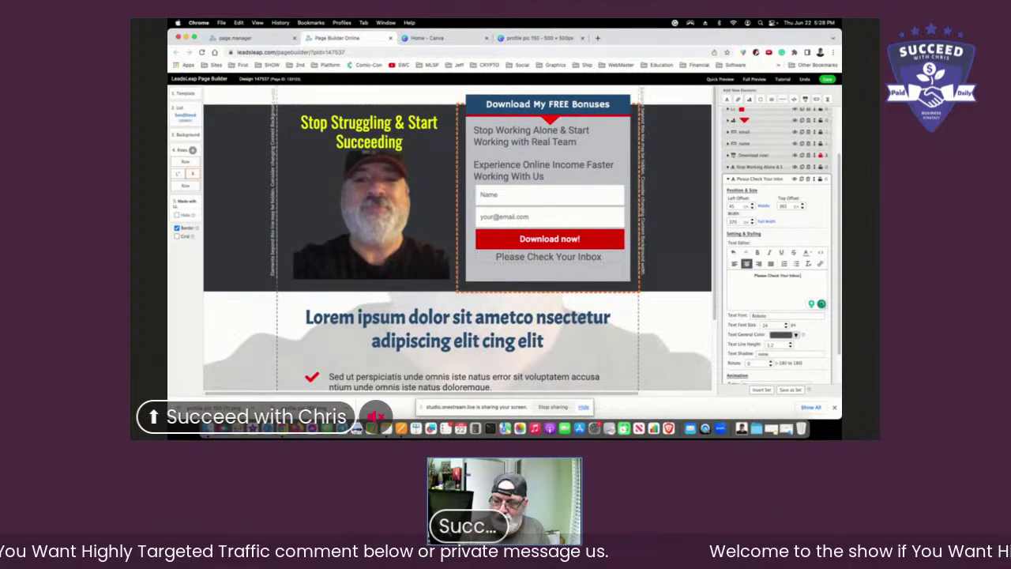
text( to confirm)
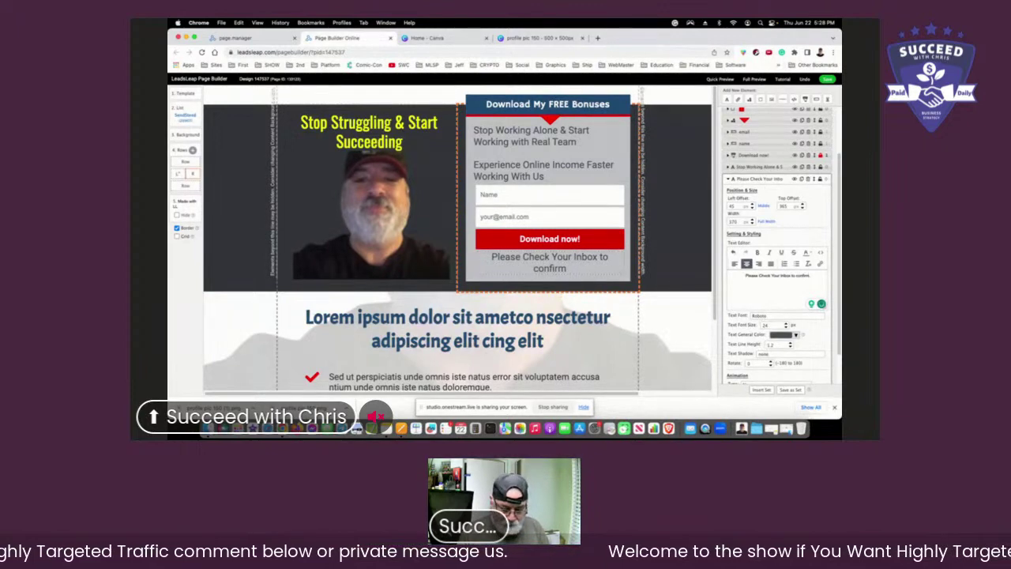
text( a)
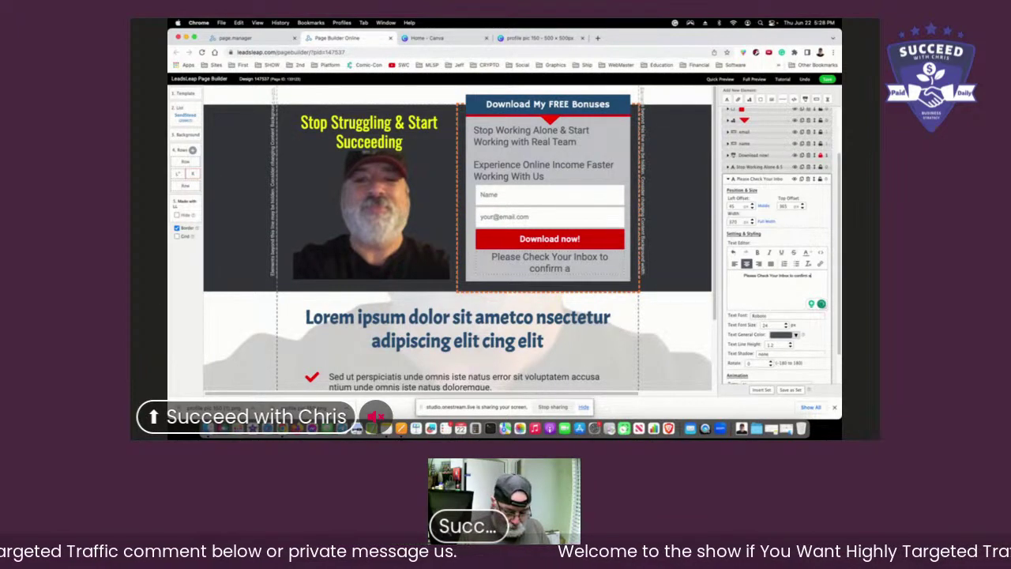
text(nd receive)
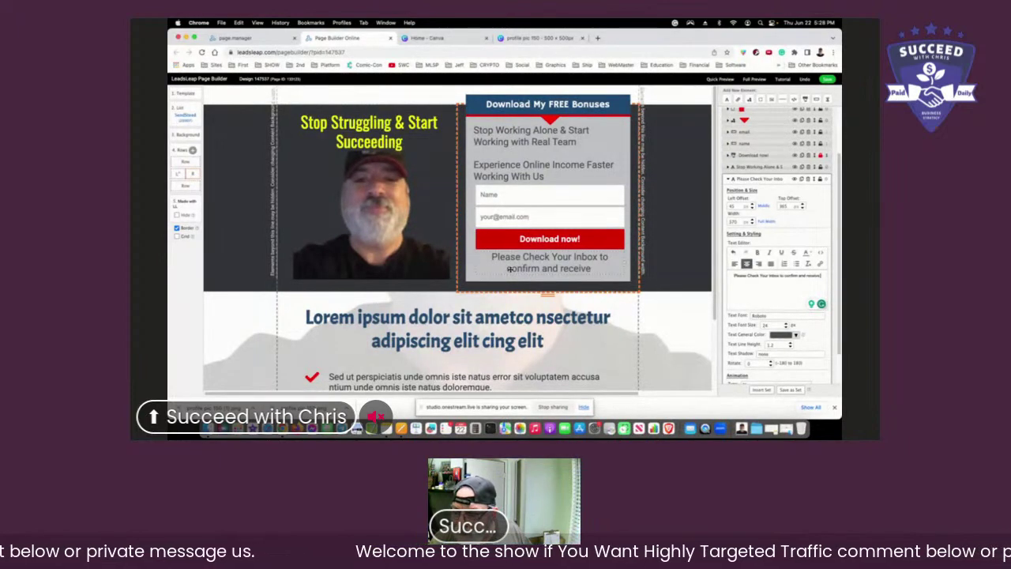
Step: Reduce the font size of the inbox reminder below the Download now! button to 20 px
click(786, 327)
click(785, 327)
click(786, 327)
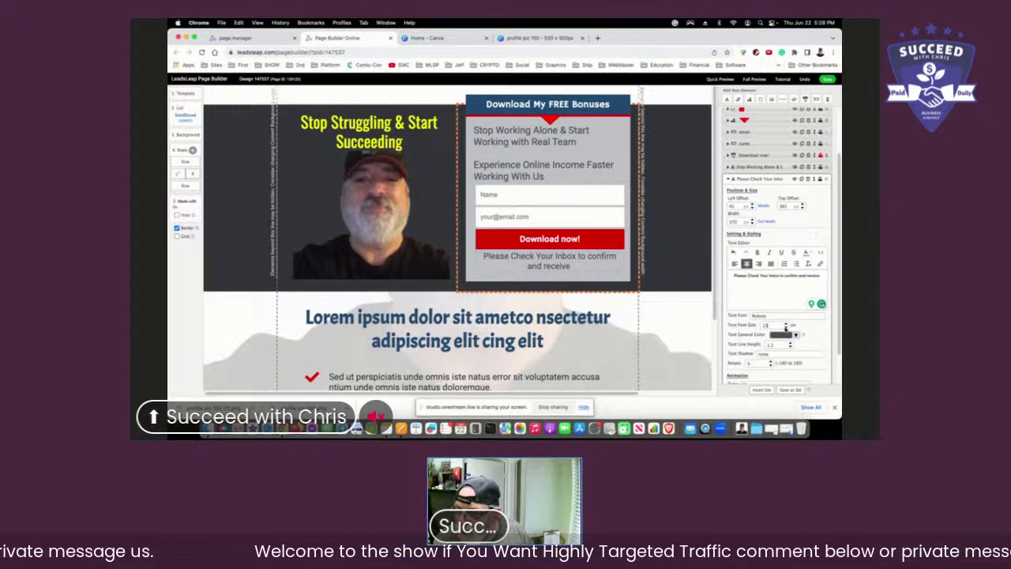
click(785, 327)
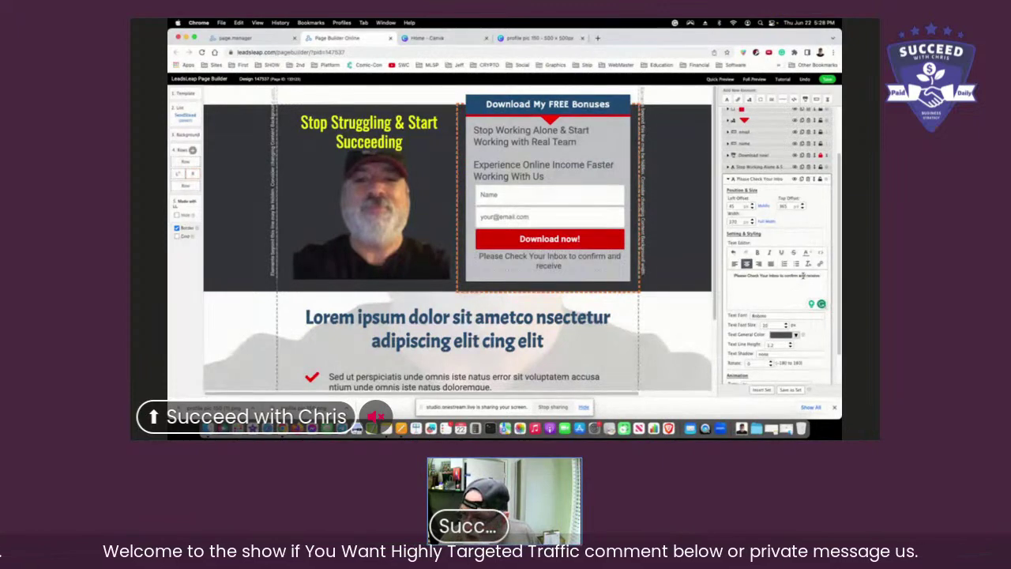
Step: Capitalize "Receive" and "Confirm" in the inbox reminder and add "Your Bonuses" at its end
key(BackSpace)
text(R)
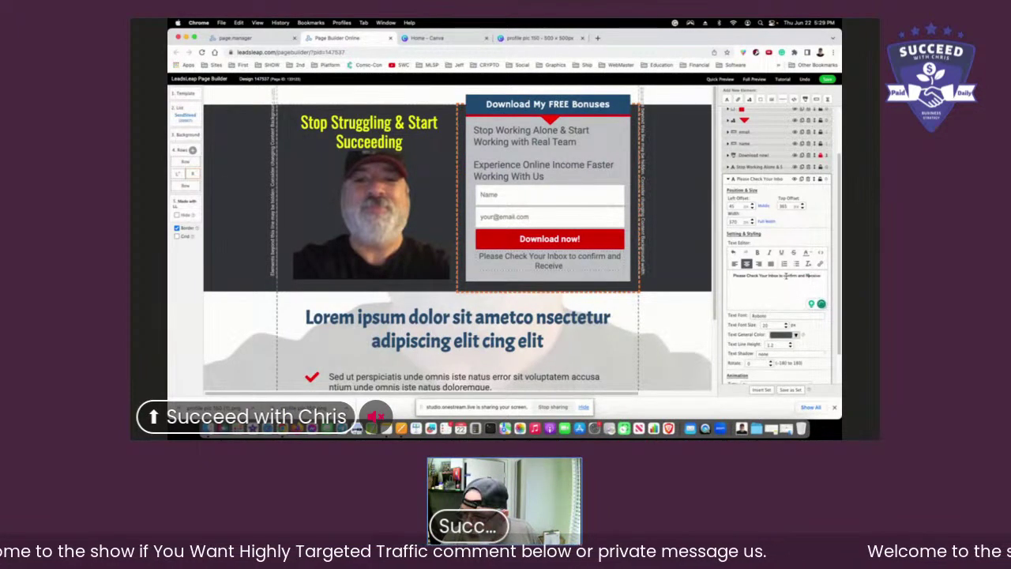
click(784, 275)
key(BackSpace)
text(C)
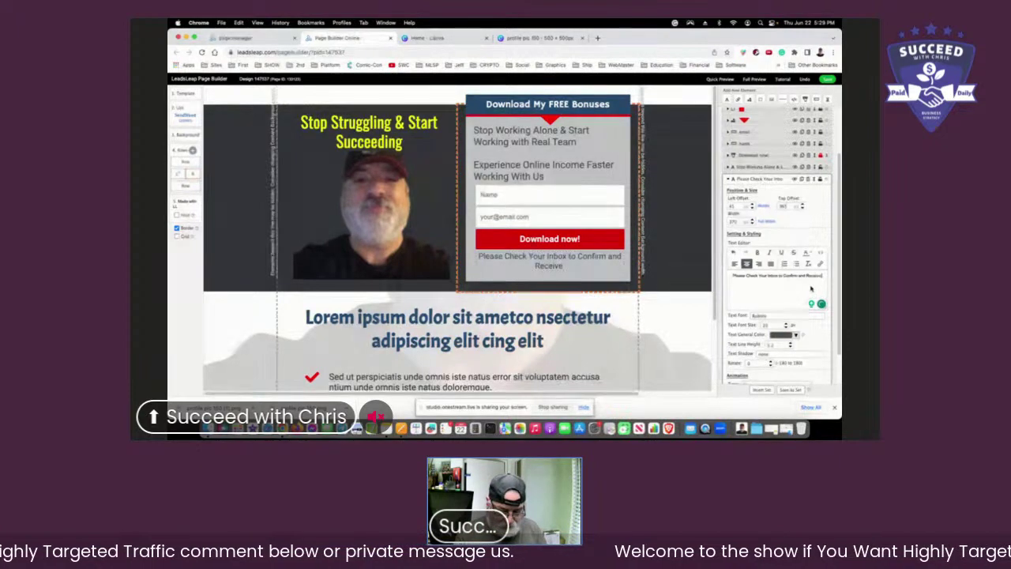
text(Your Bonuses)
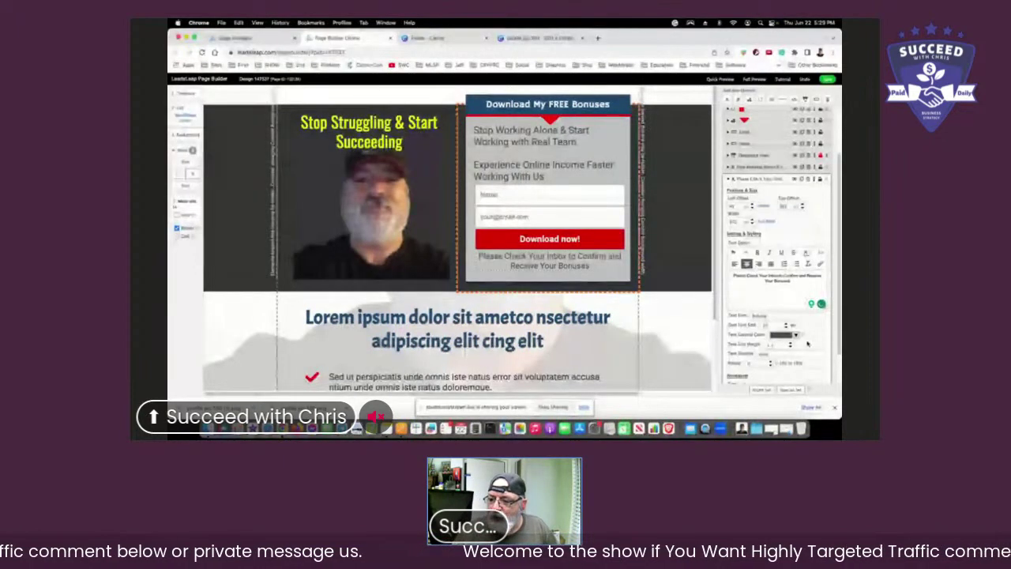
Step: Set the general text color of the inbox reminder to bright red
click(796, 337)
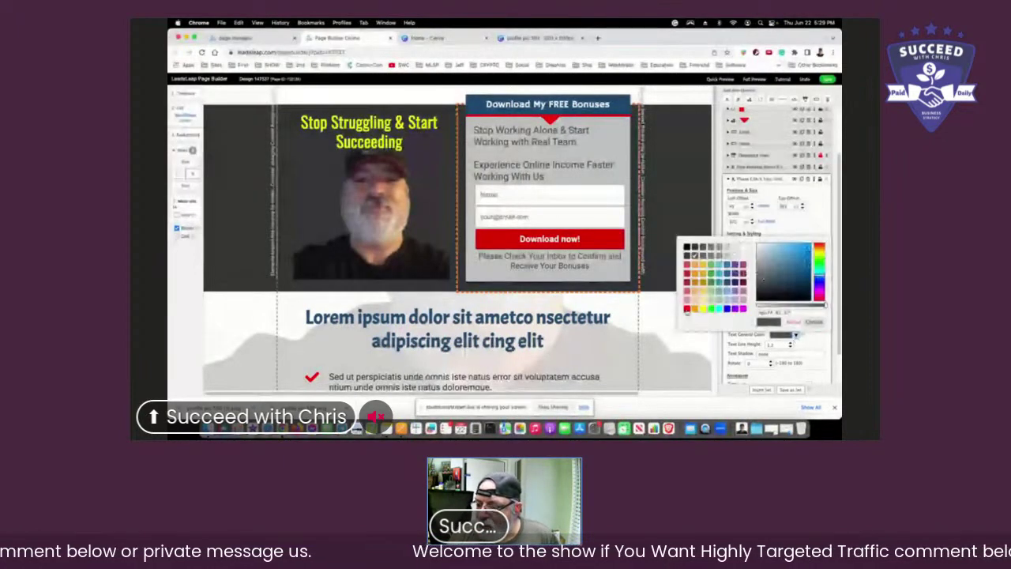
click(687, 308)
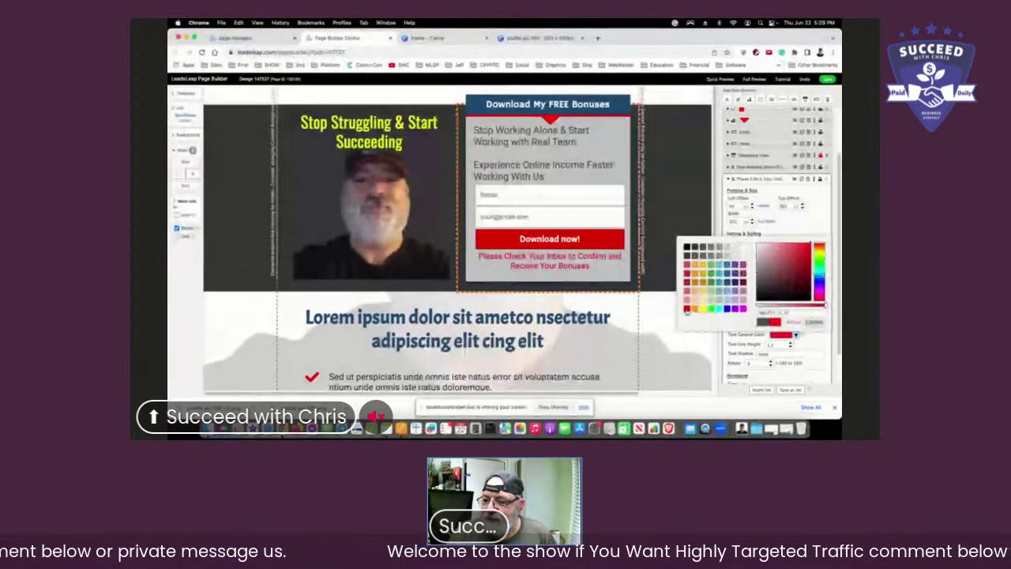
click(788, 338)
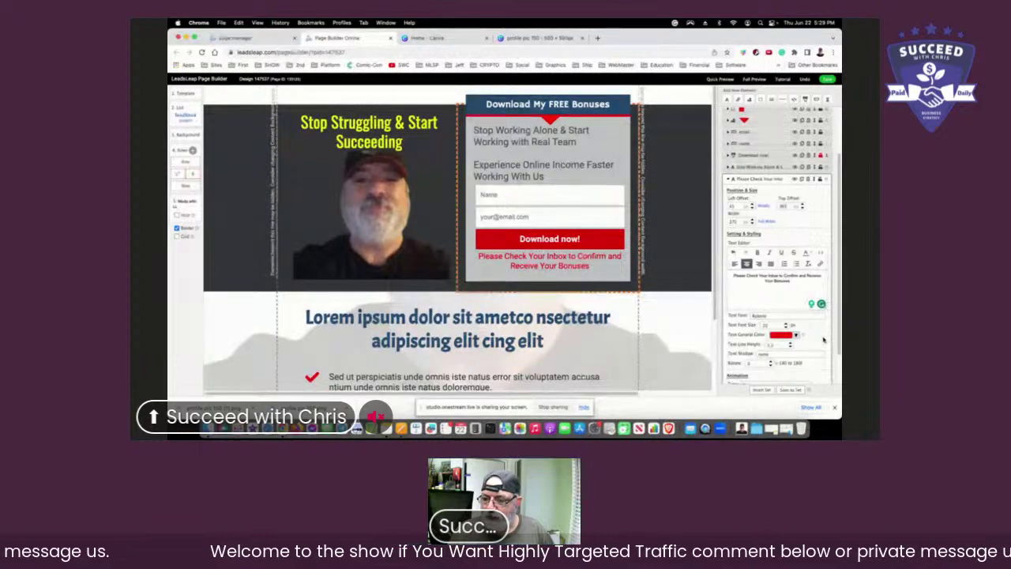
Step: Center both sentences of the form's description text, then save the page
click(583, 147)
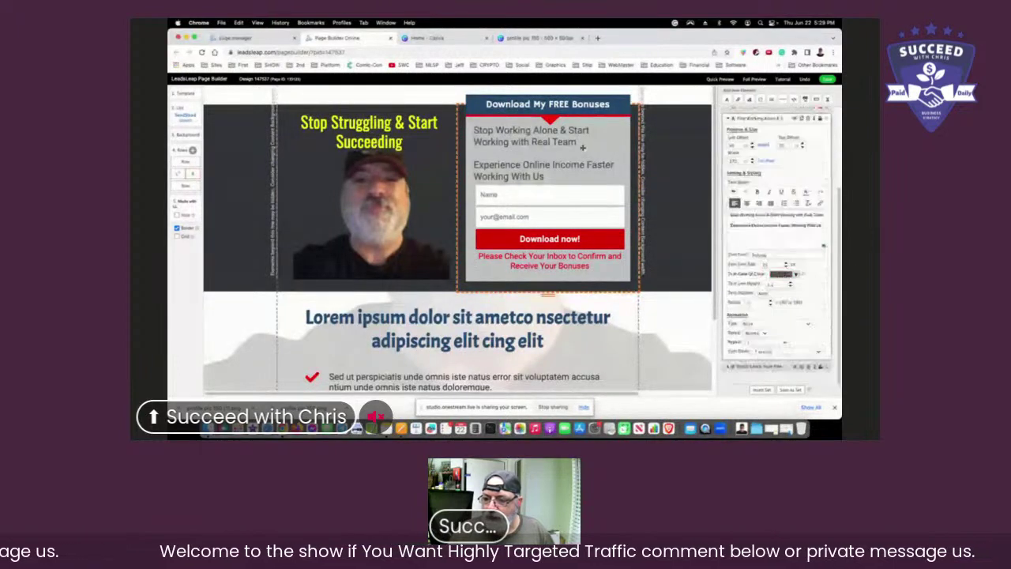
click(747, 204)
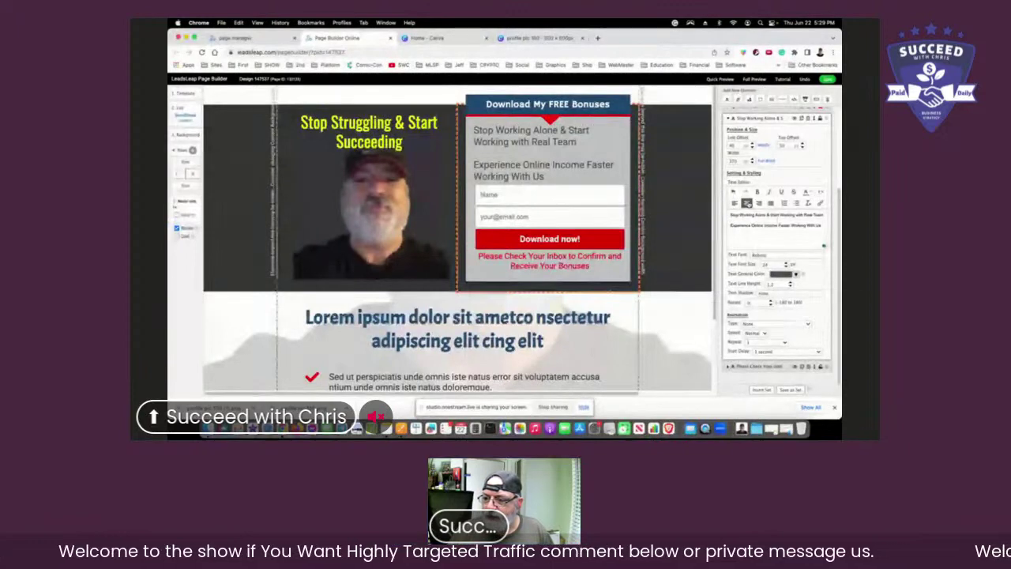
click(799, 231)
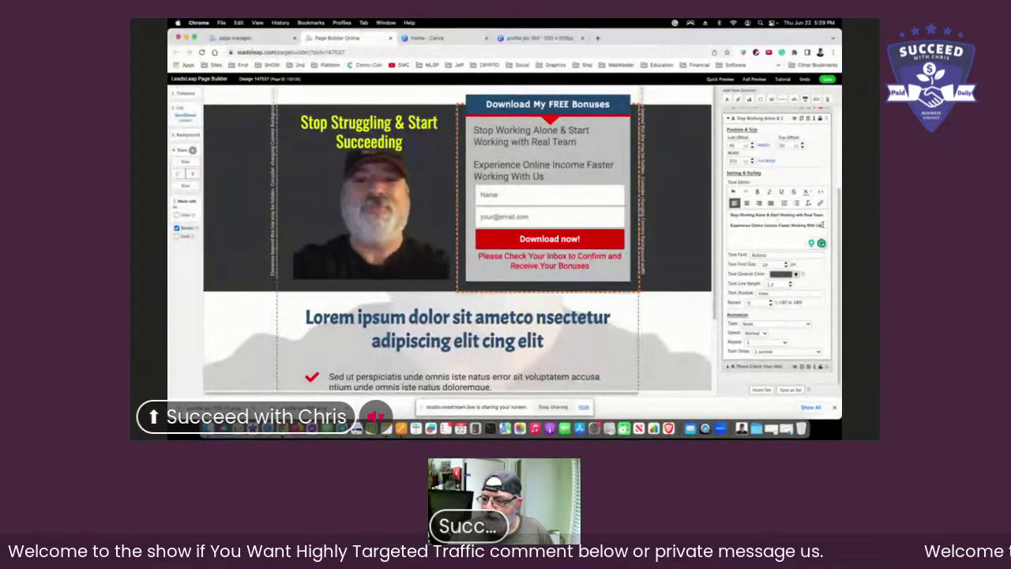
drag(823, 225, 729, 214)
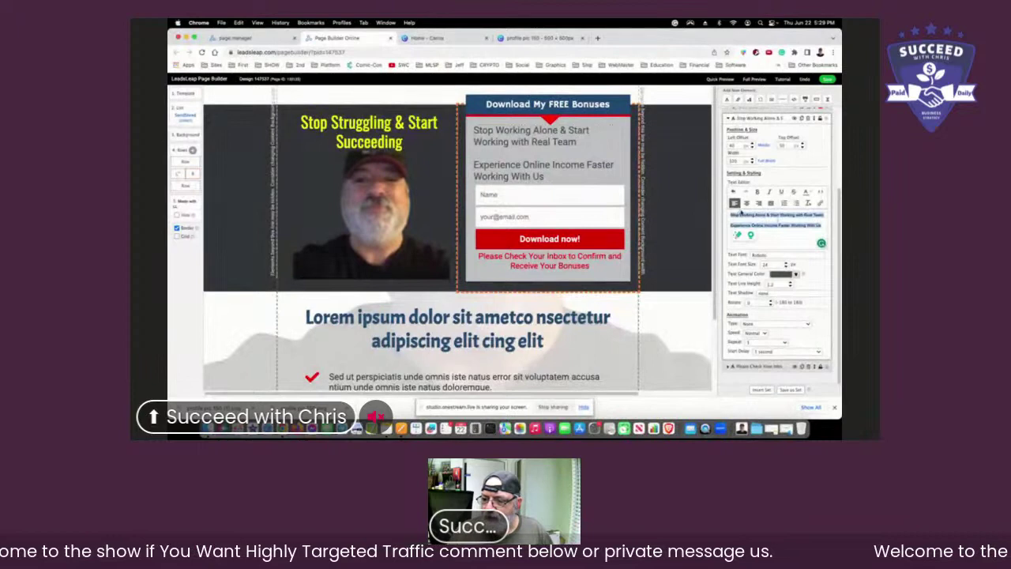
click(747, 204)
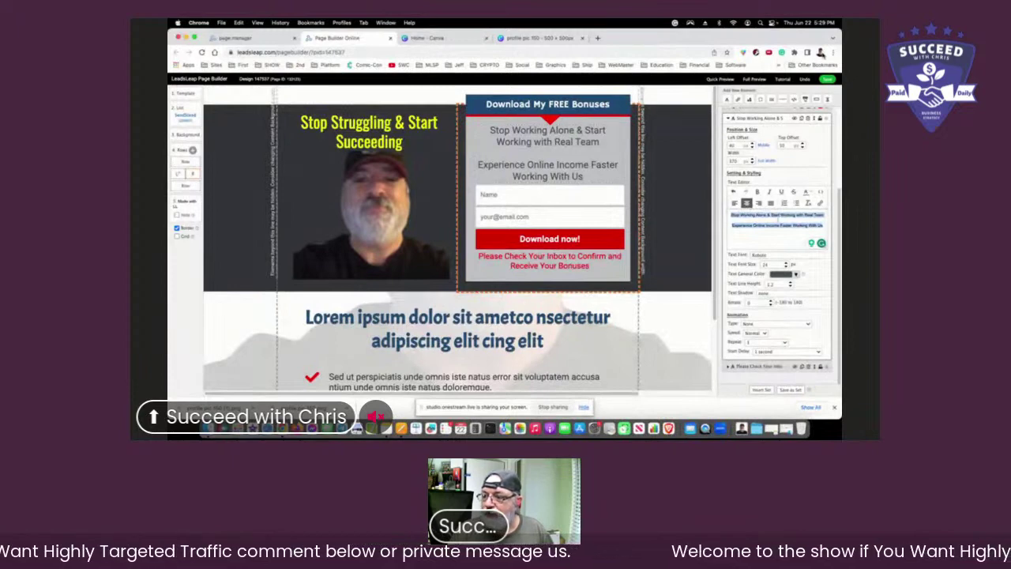
click(827, 79)
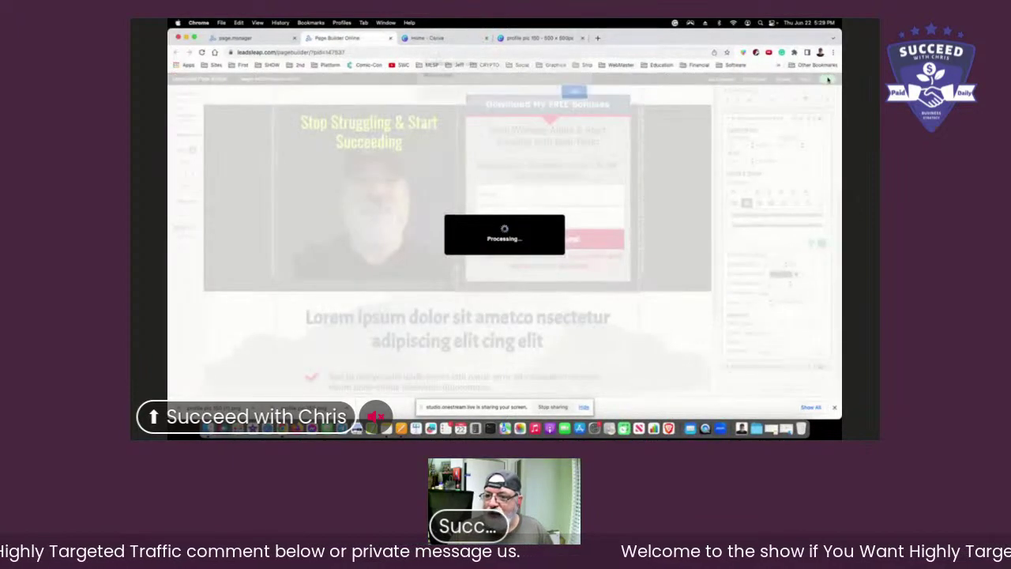
click(575, 98)
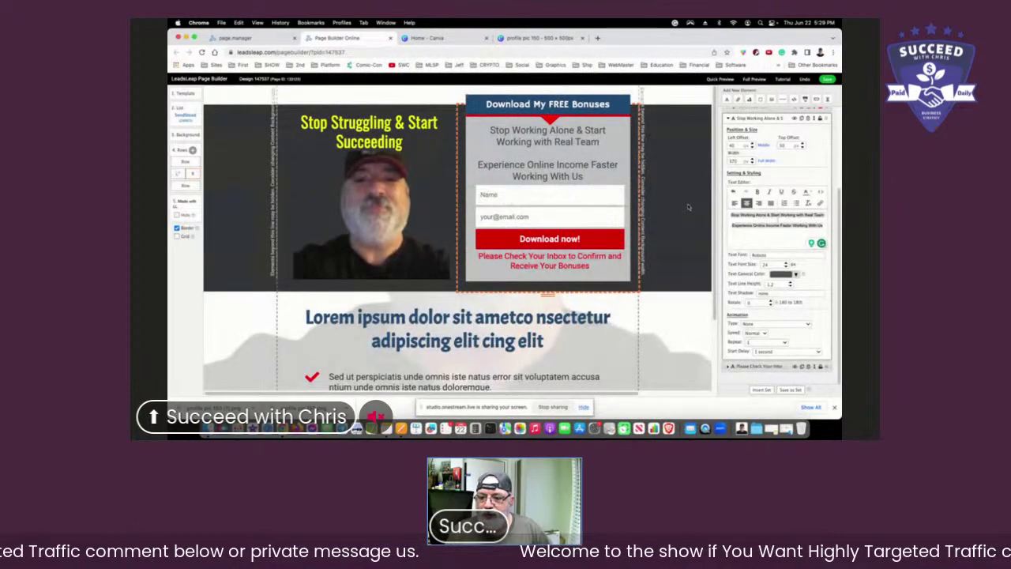
Step: Clear the placeholder headline above the checklist in the section below the opt-in form
scroll(688, 207, down, 3)
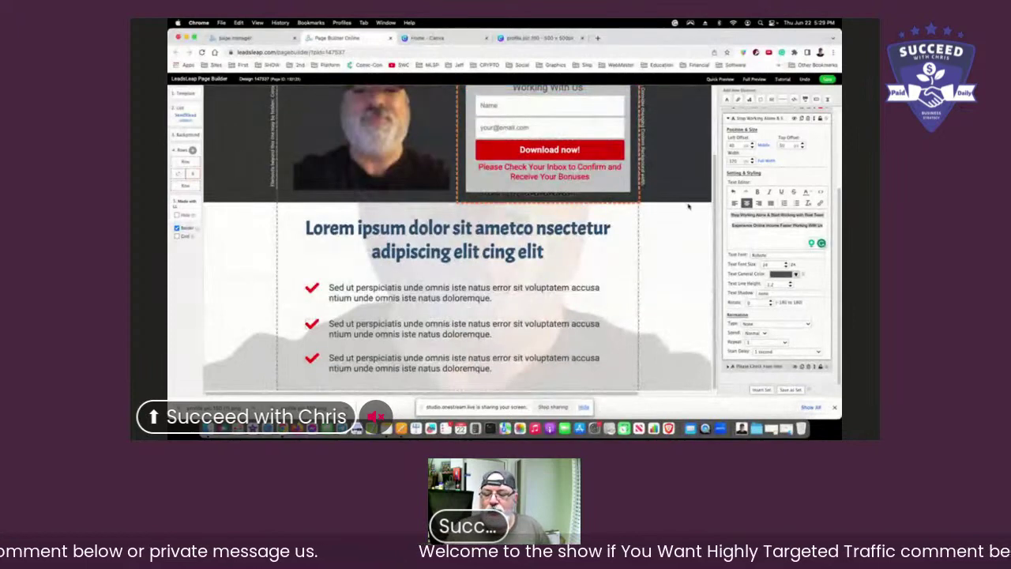
scroll(688, 207, up, 1)
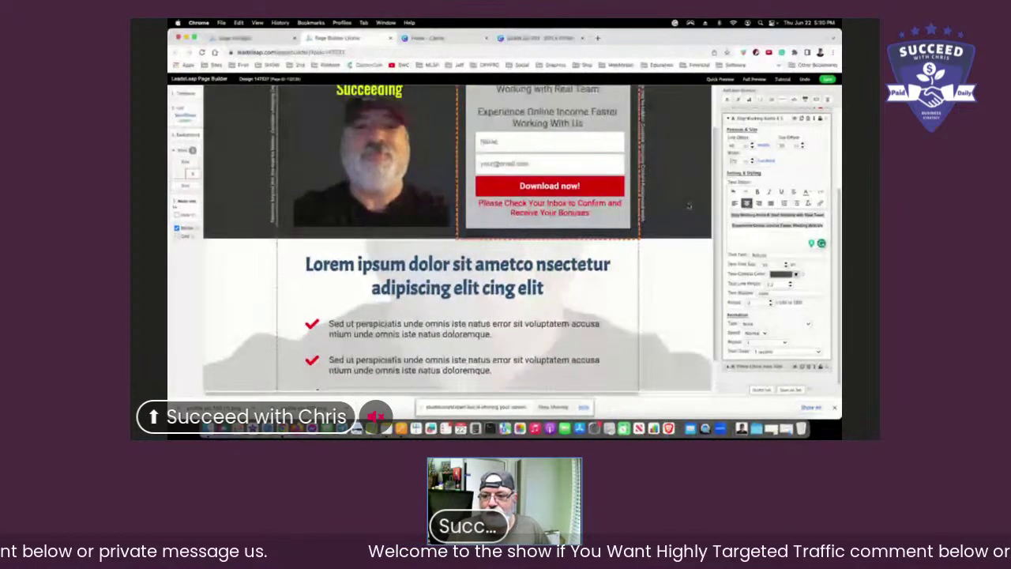
scroll(688, 207, down, 1)
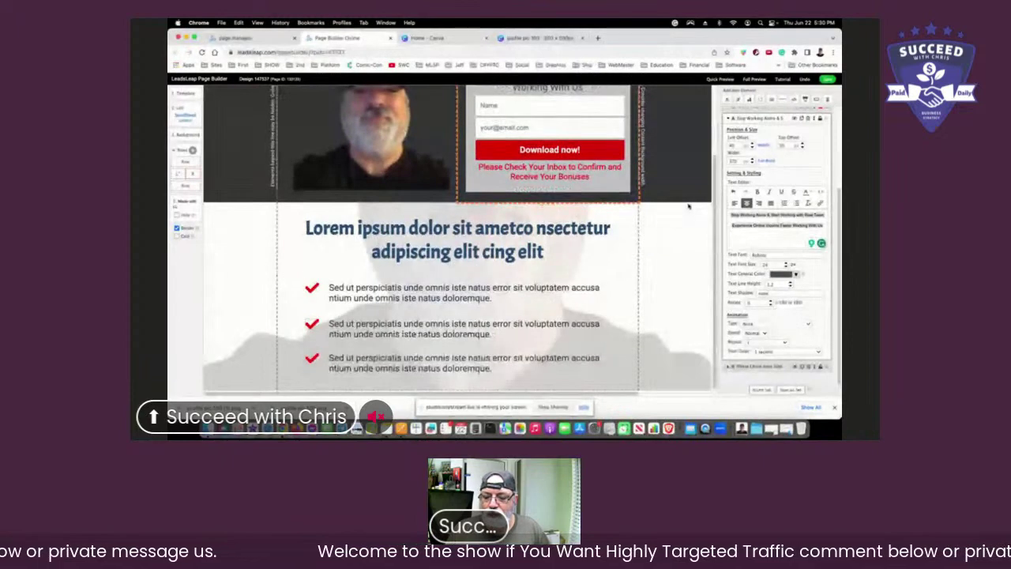
click(459, 240)
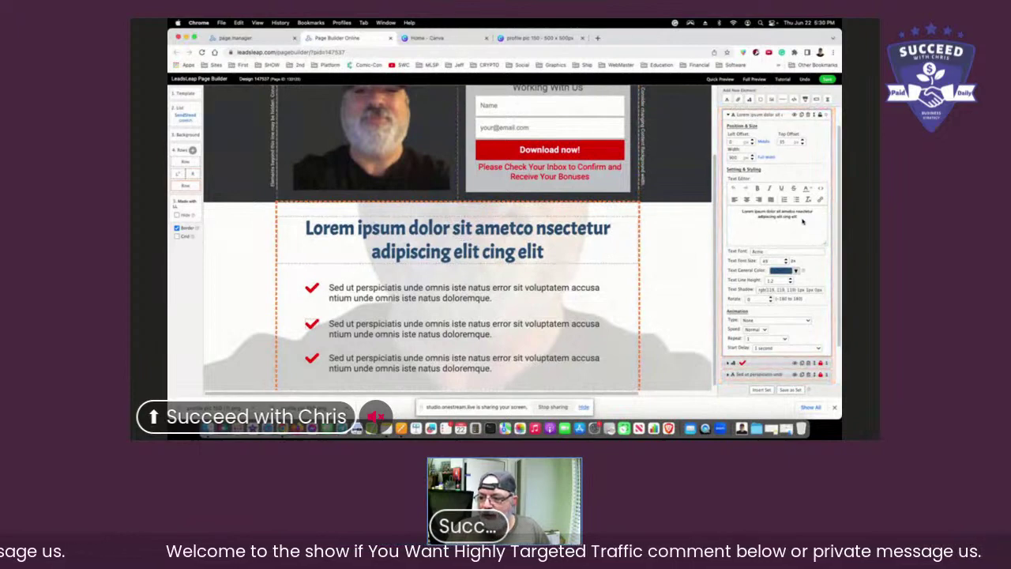
drag(798, 216, 741, 211)
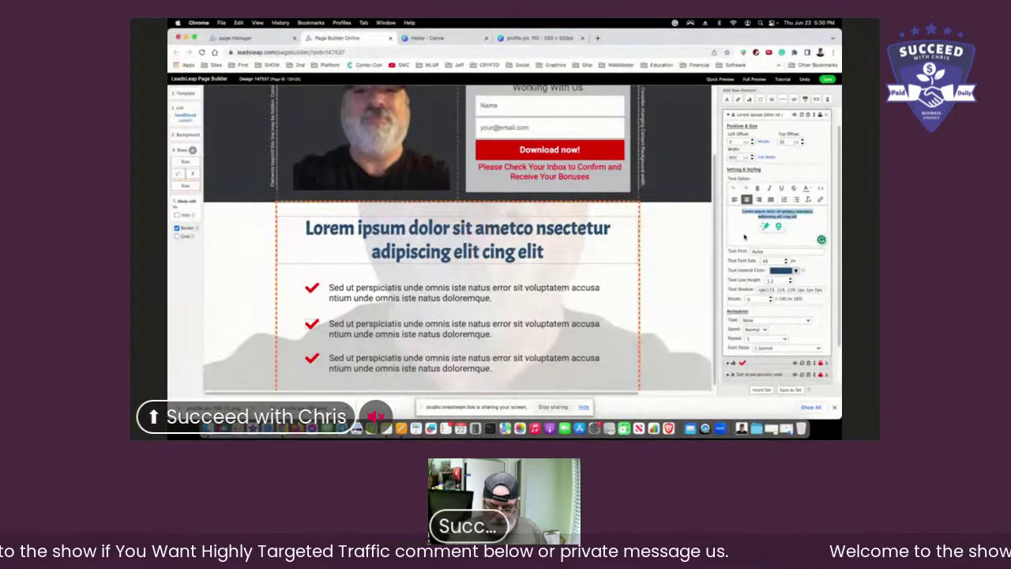
text(The)
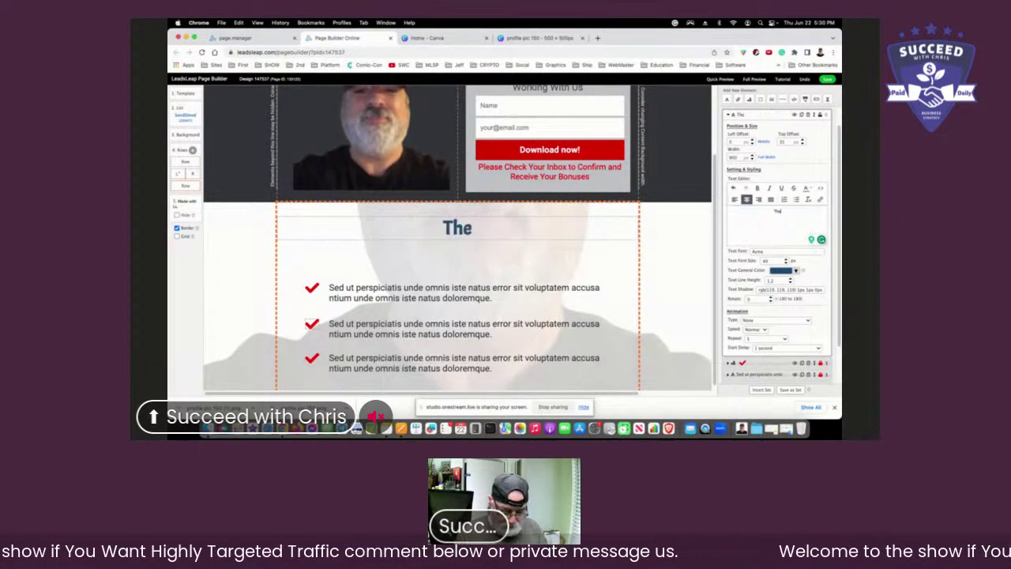
text(see)
key(BackSpace)
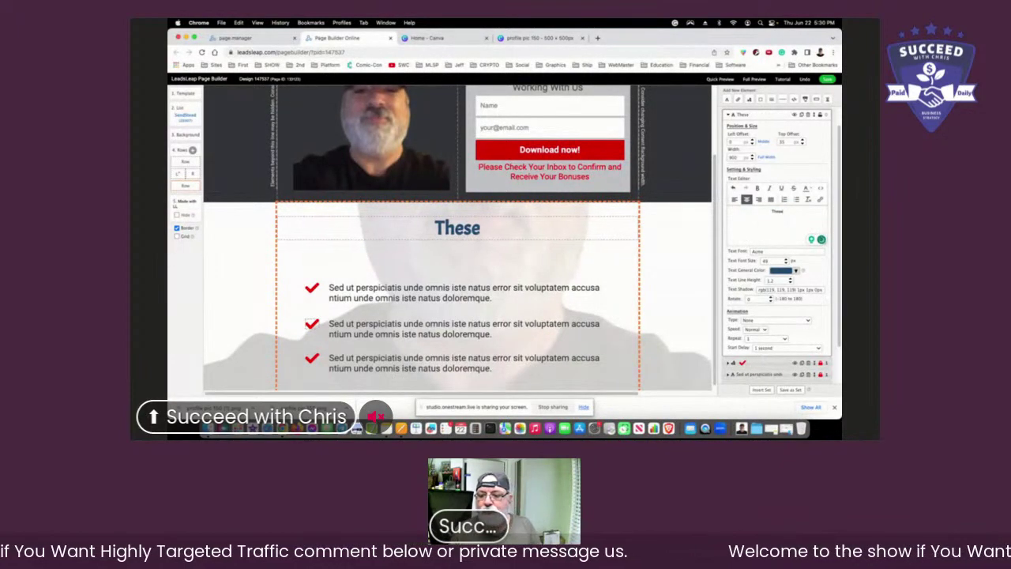
key(BackSpace)
key(BackSpace)
key(BackSpace)
key(BackSpace)
key(BackSpace)
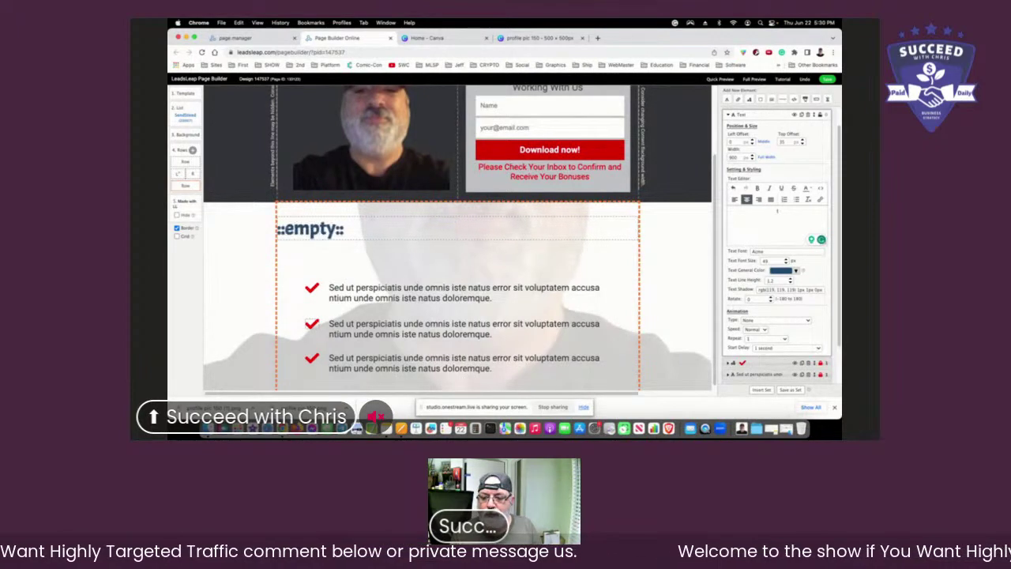
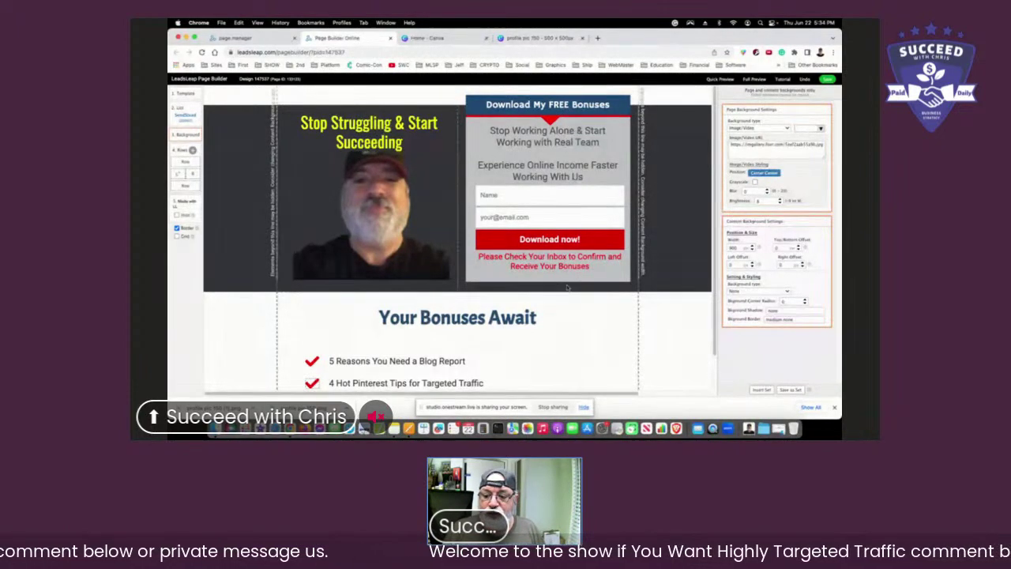
Step: Review the opt-in page with its bonuses section and save it
scroll(610, 293, down, 1)
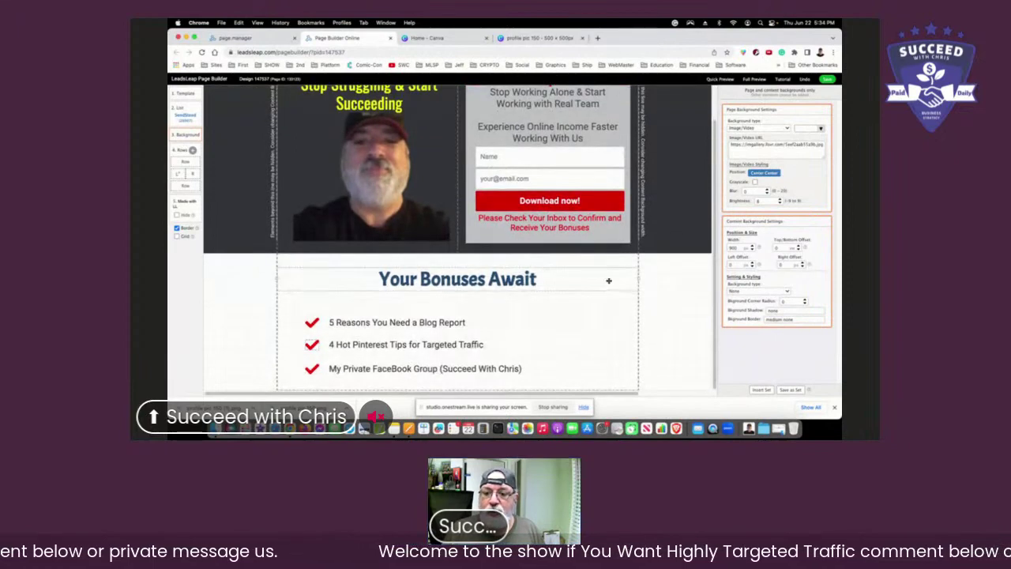
scroll(609, 285, up, 1)
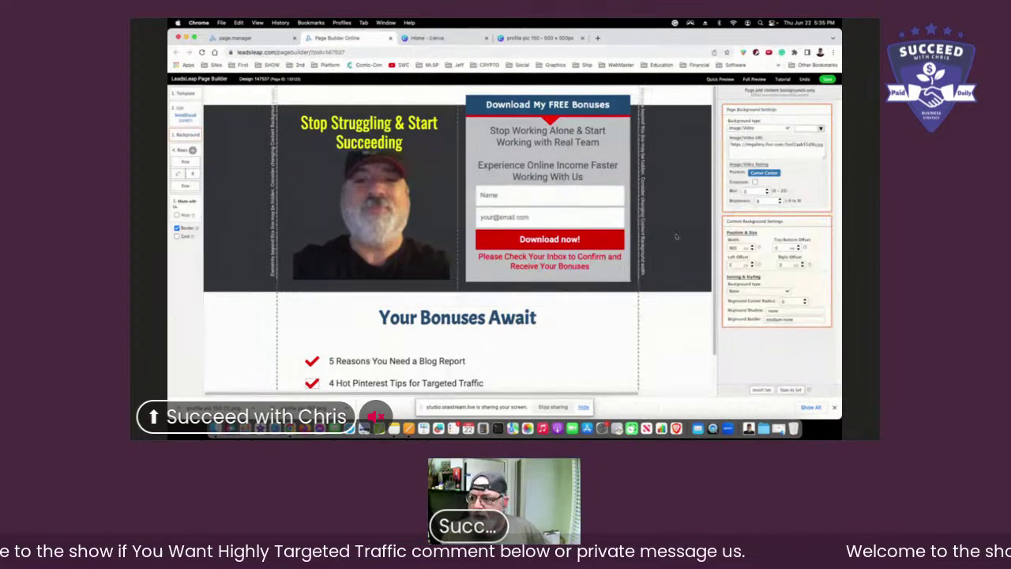
click(826, 79)
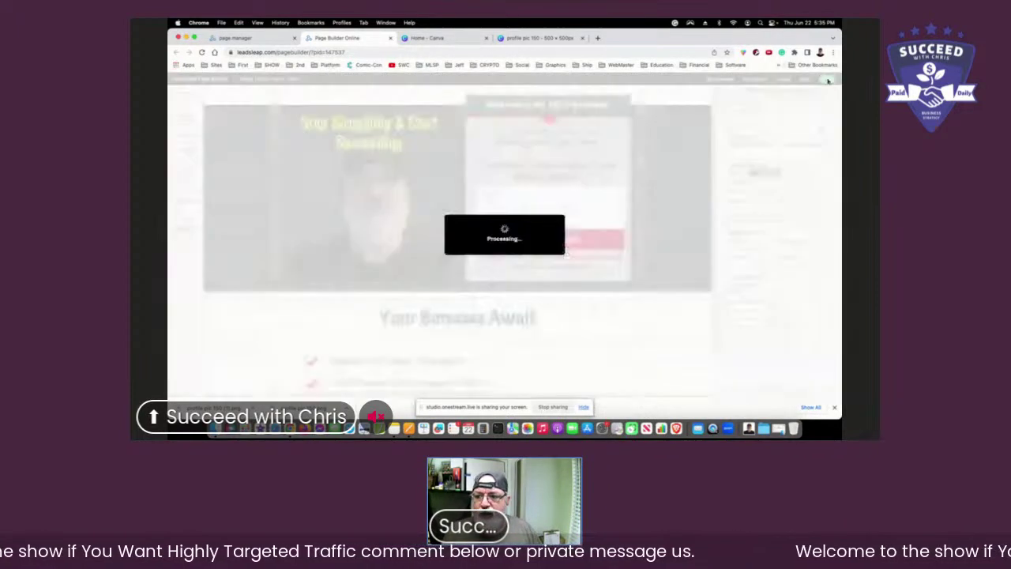
click(575, 97)
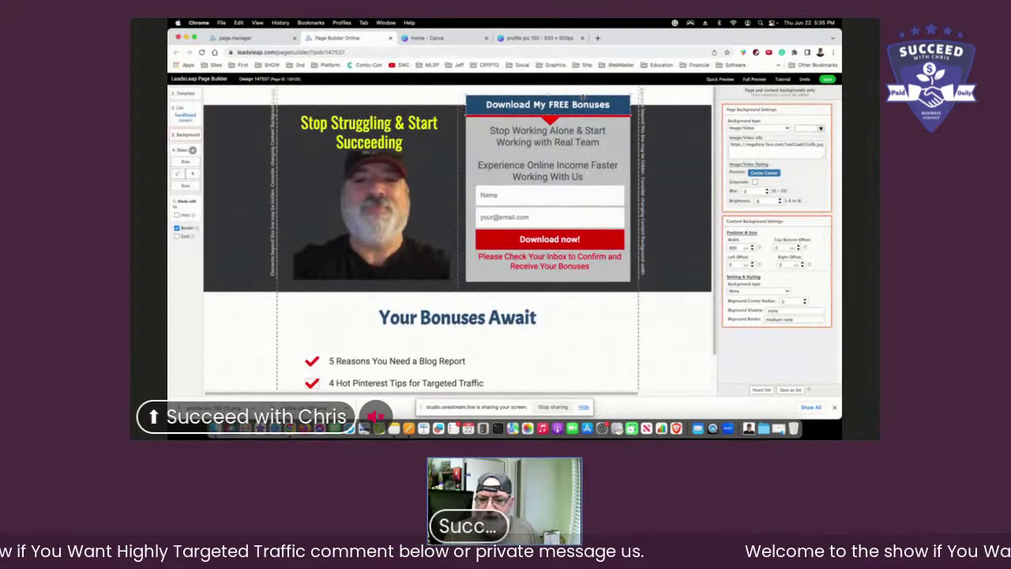
scroll(671, 281, down, 1)
scroll(671, 281, up, 1)
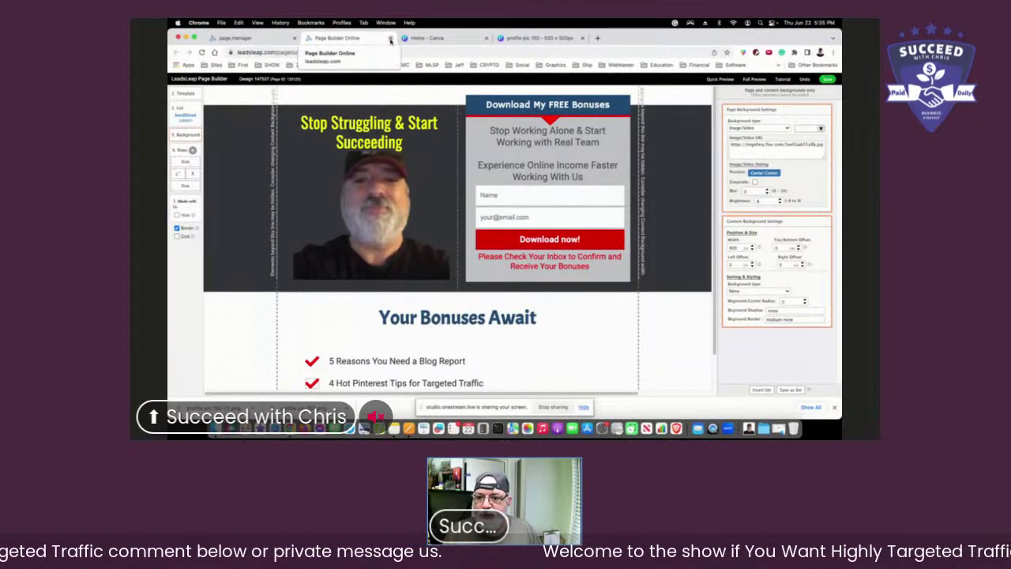
Step: Close the page editor, return to Page Manager and activate the design of the Long Term Residual Income page
click(389, 40)
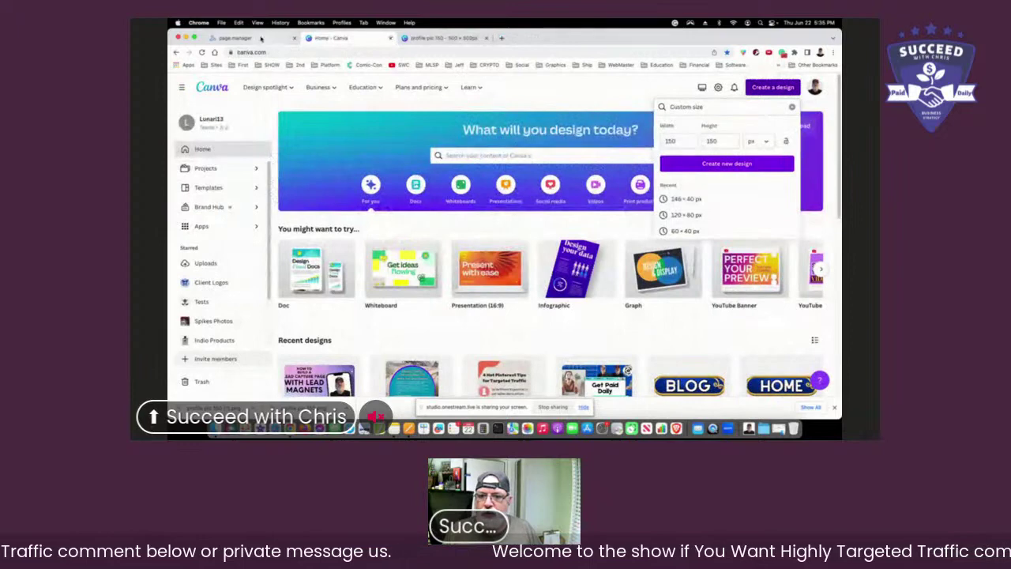
click(237, 38)
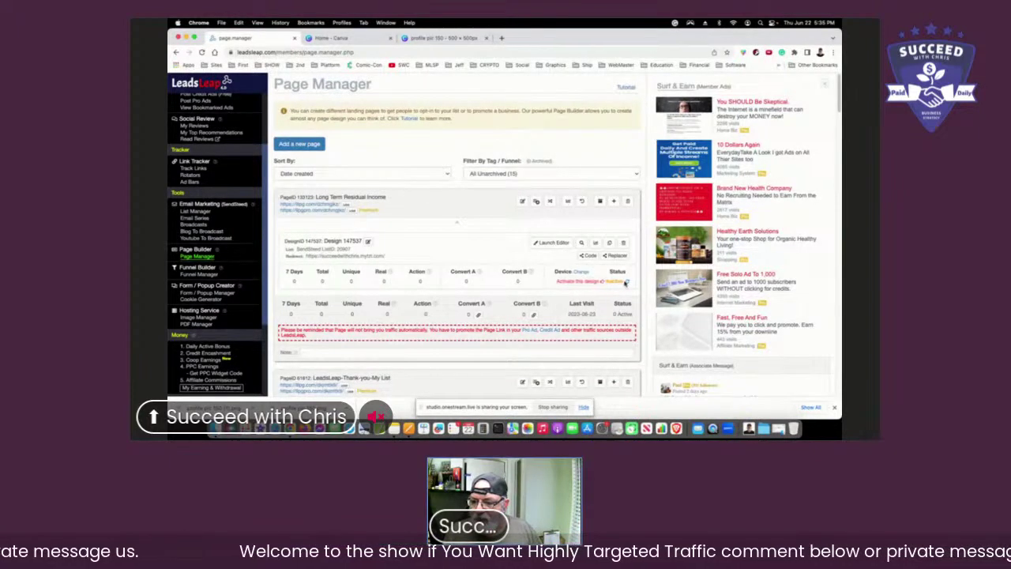
click(615, 283)
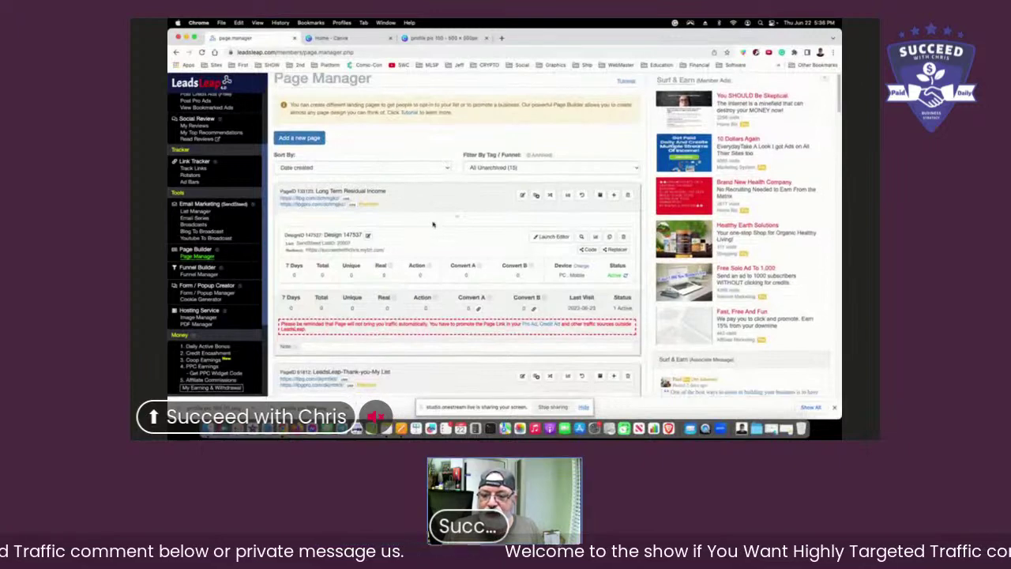
Step: Rename the design under the Long Term Residual Income page as "Long Term Residual Income Picture"
scroll(432, 225, down, 1)
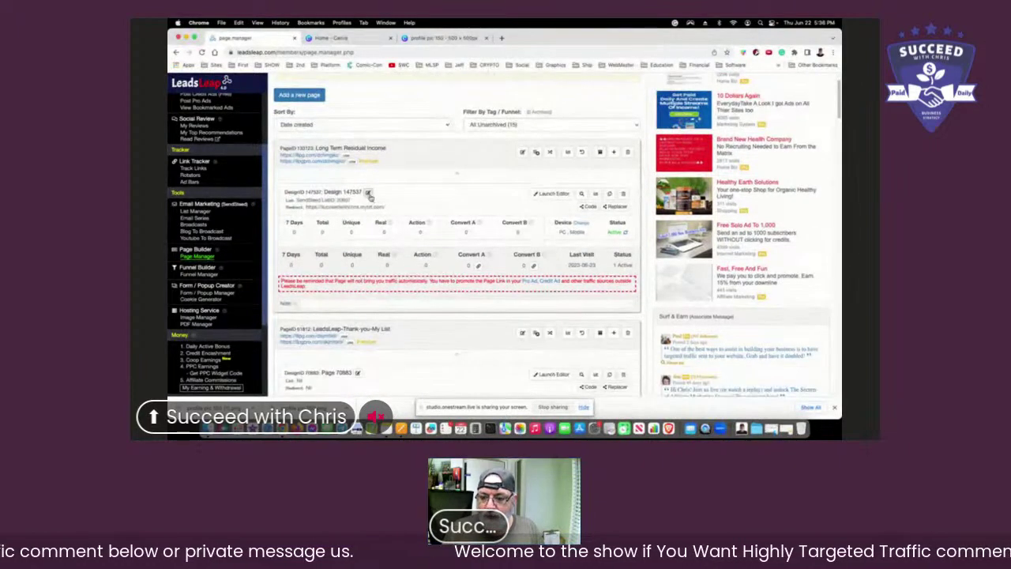
click(368, 193)
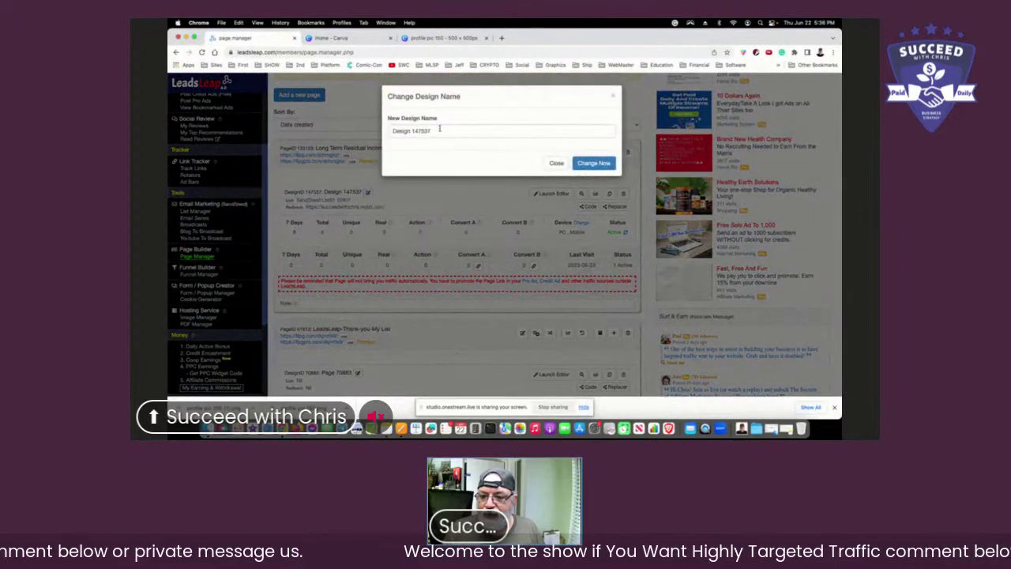
drag(440, 130, 389, 132)
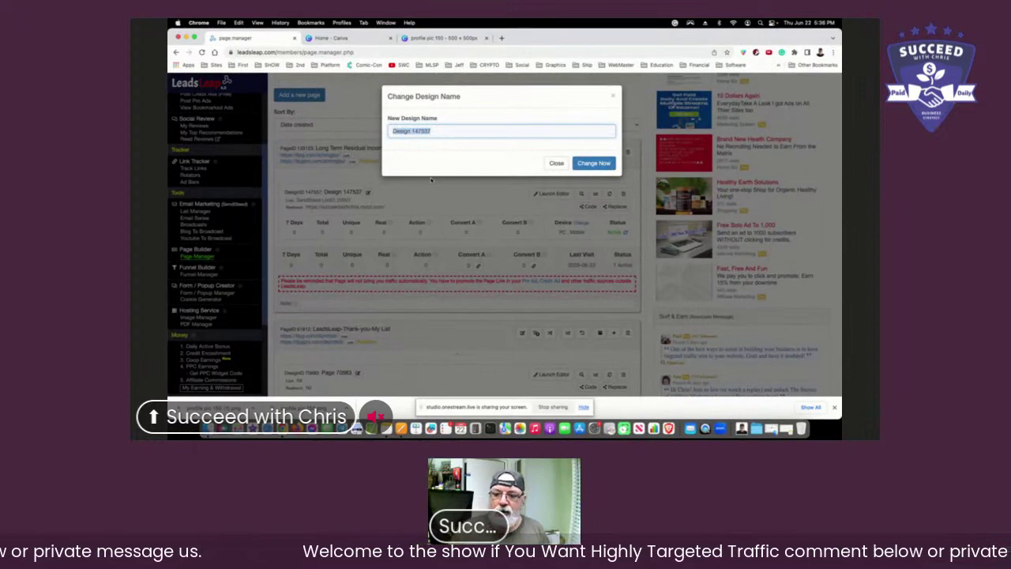
text(Long Term Residual)
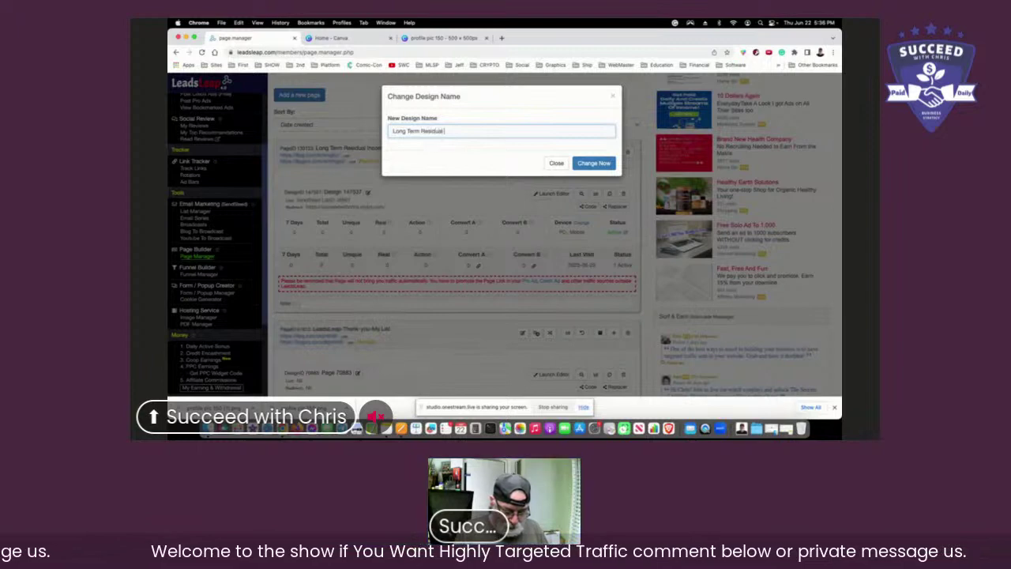
text( Income)
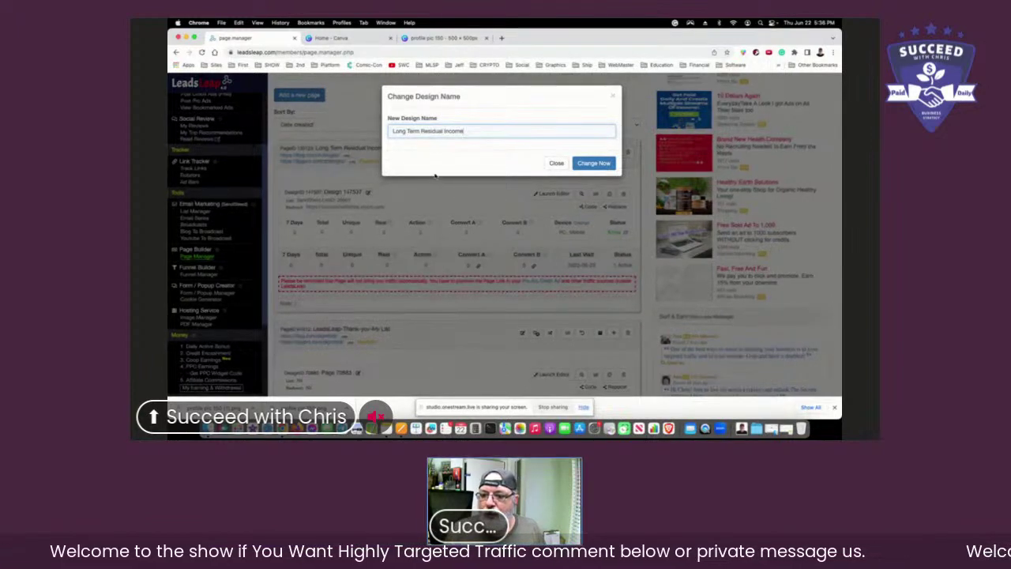
text(Picture)
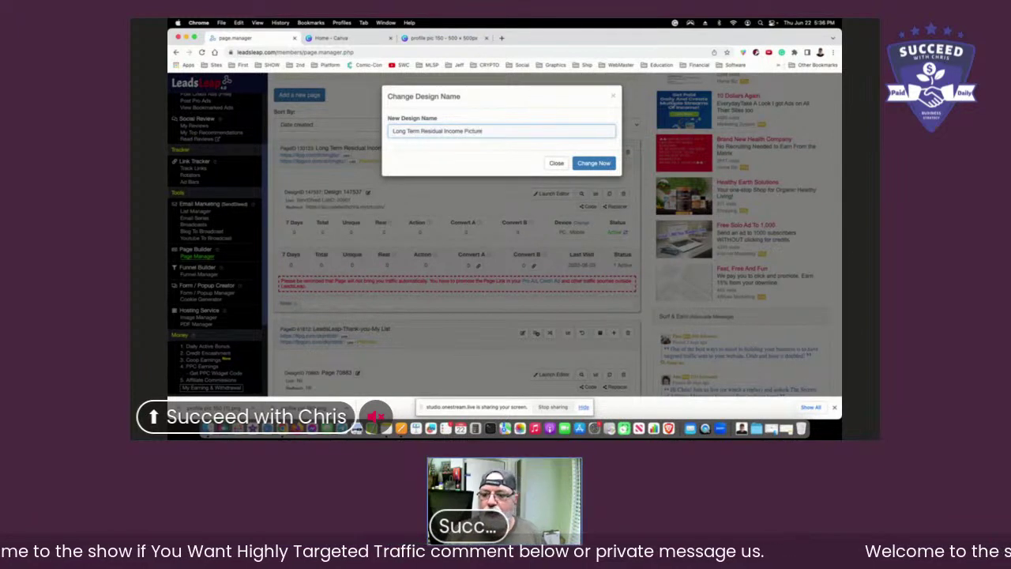
click(582, 168)
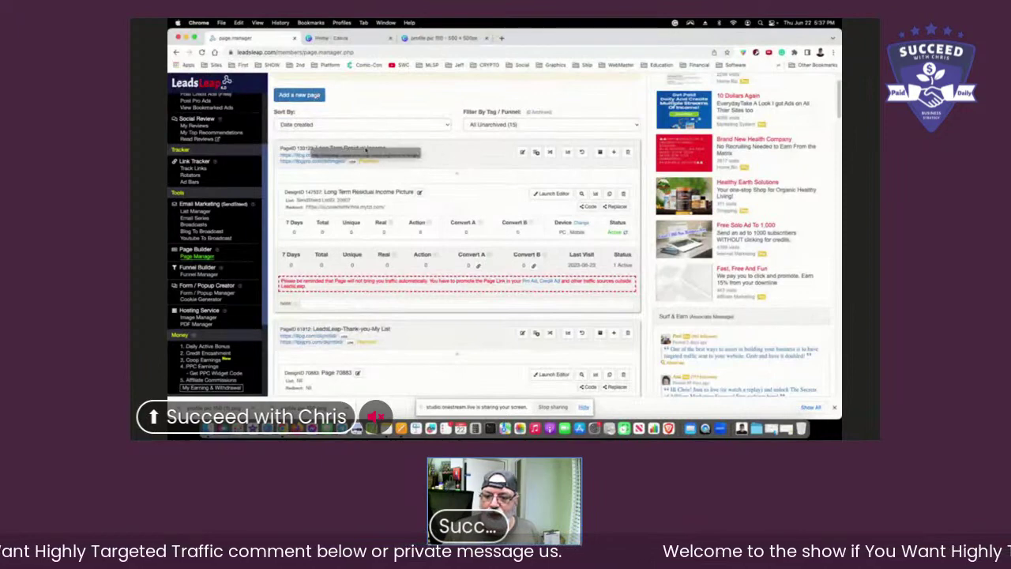
Step: Add a new page named "Long Term Residual Income Thank You"
triple_click(370, 148)
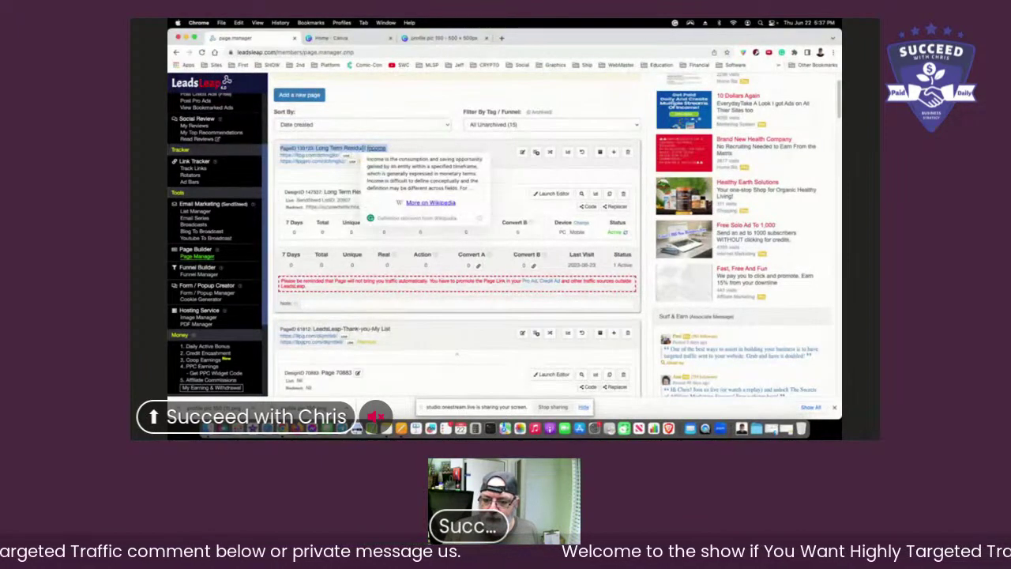
drag(315, 148, 386, 148)
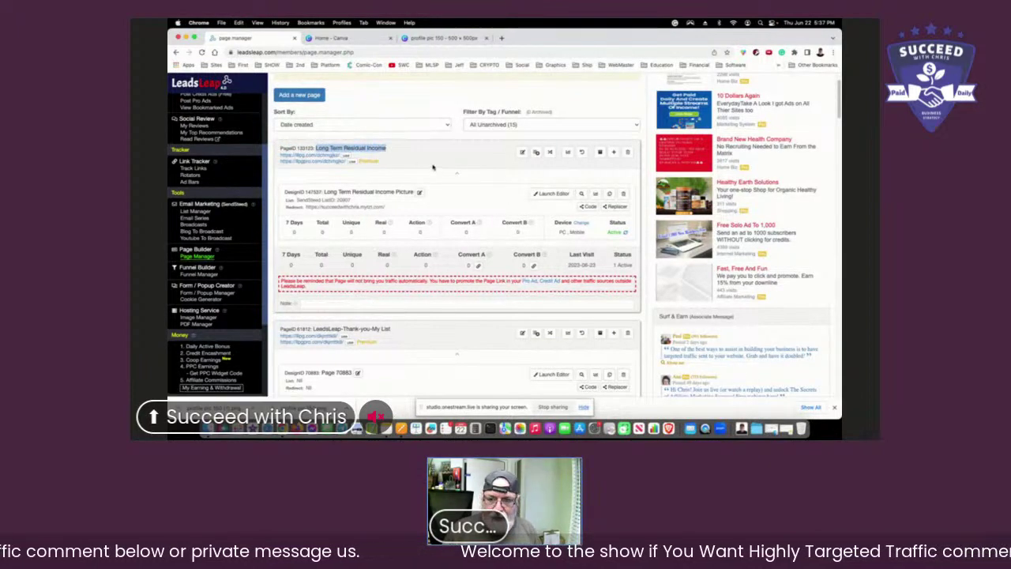
click(307, 95)
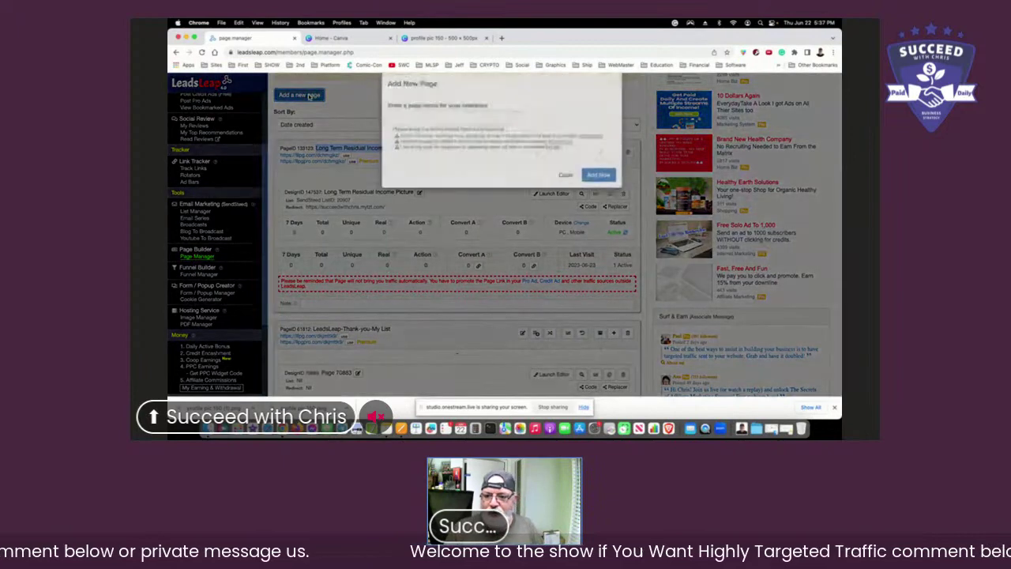
click(428, 128)
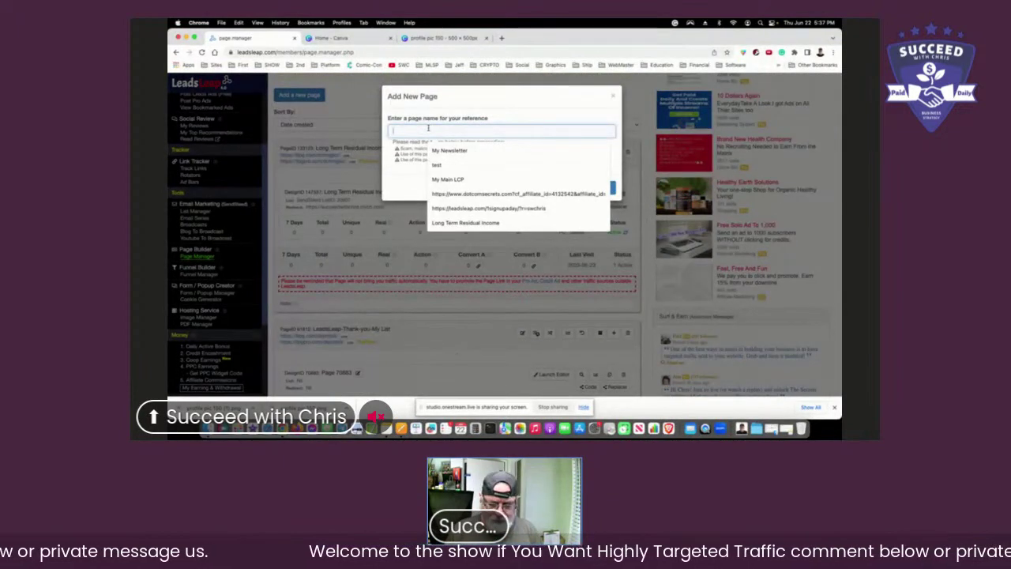
click(465, 222)
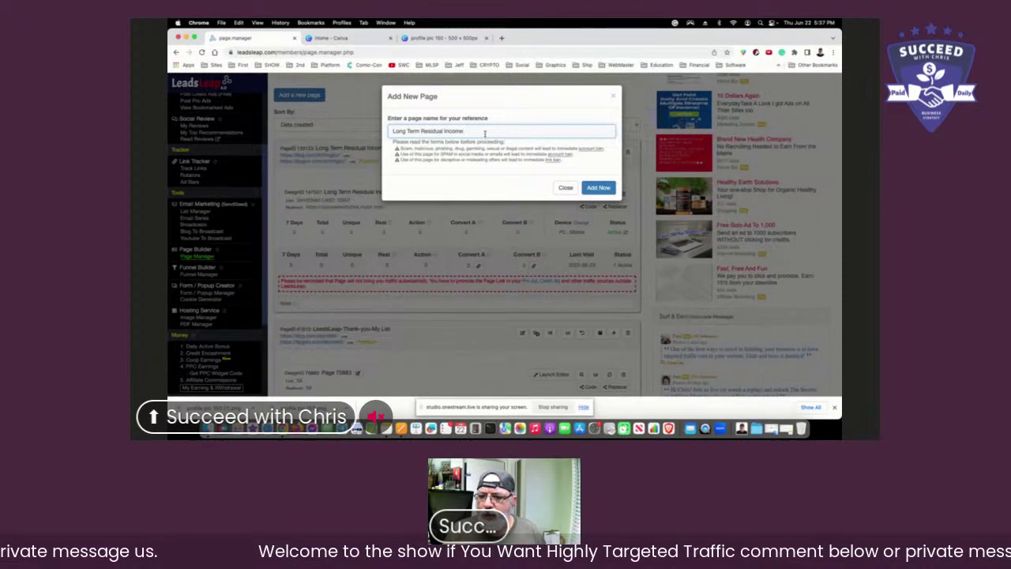
text(ank)
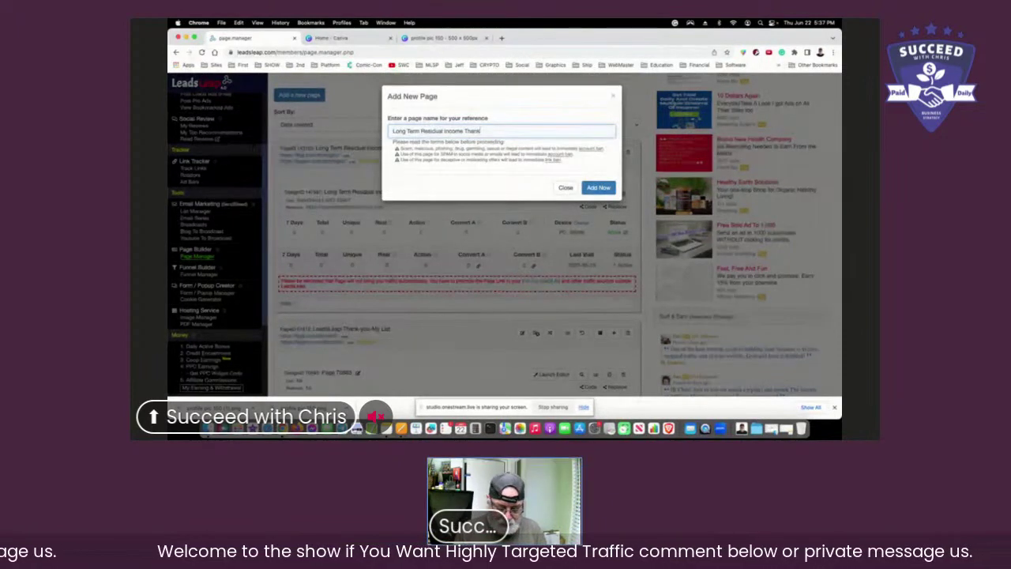
text( You)
click(598, 188)
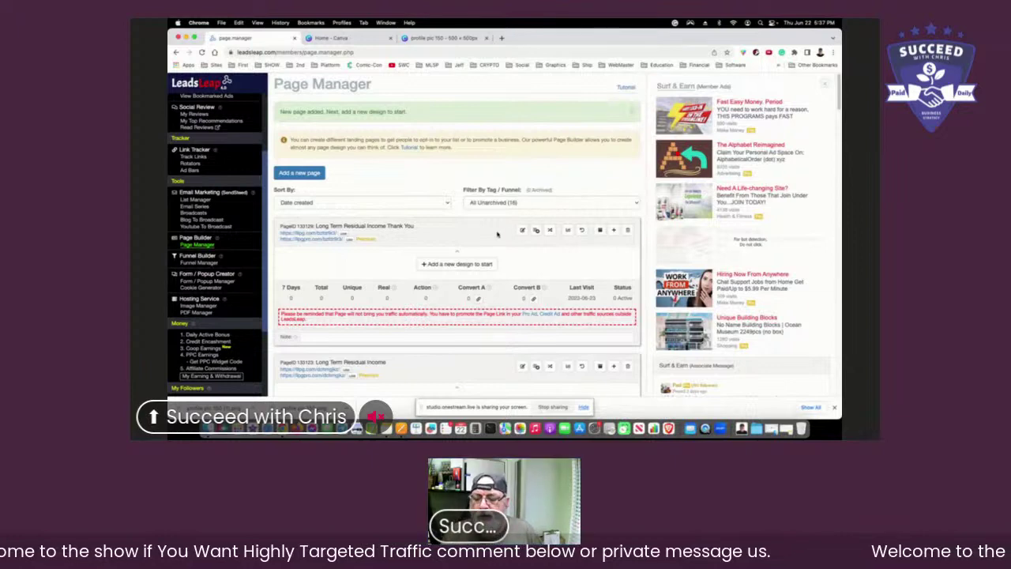
Step: Add a new design to the Long Term Residual Income Thank You page
scroll(498, 233, down, 3)
scroll(497, 234, up, 2)
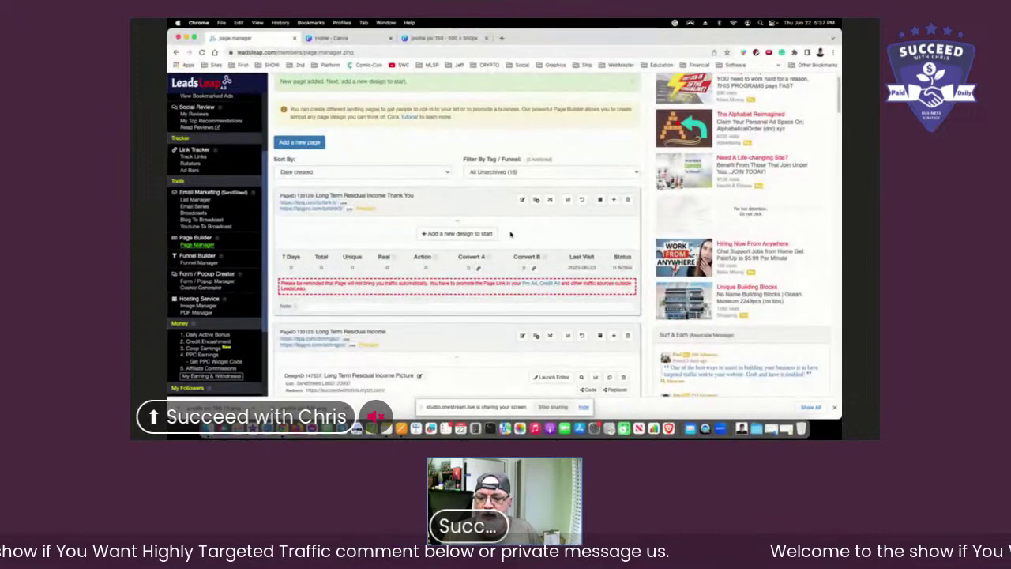
click(470, 235)
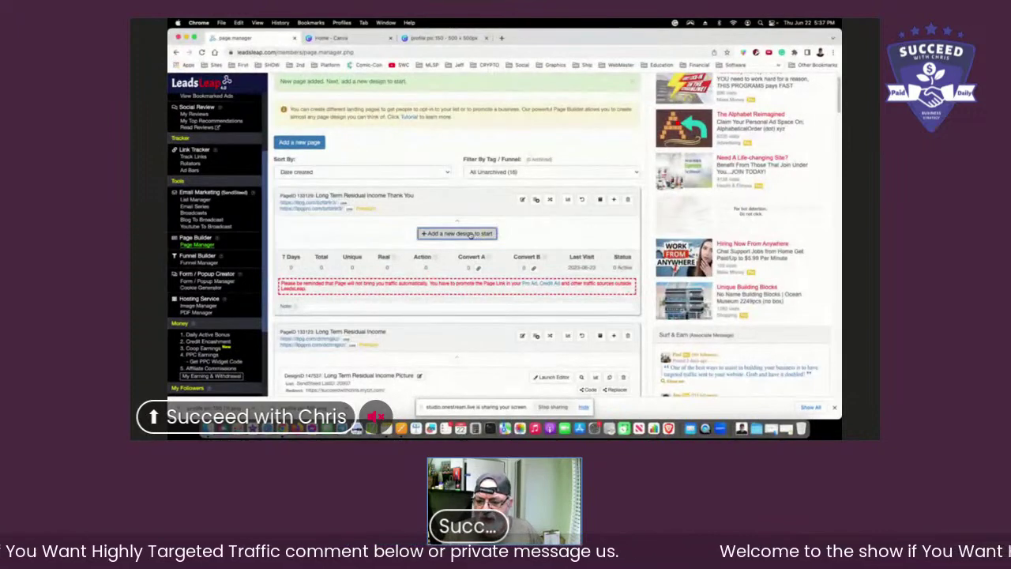
click(432, 142)
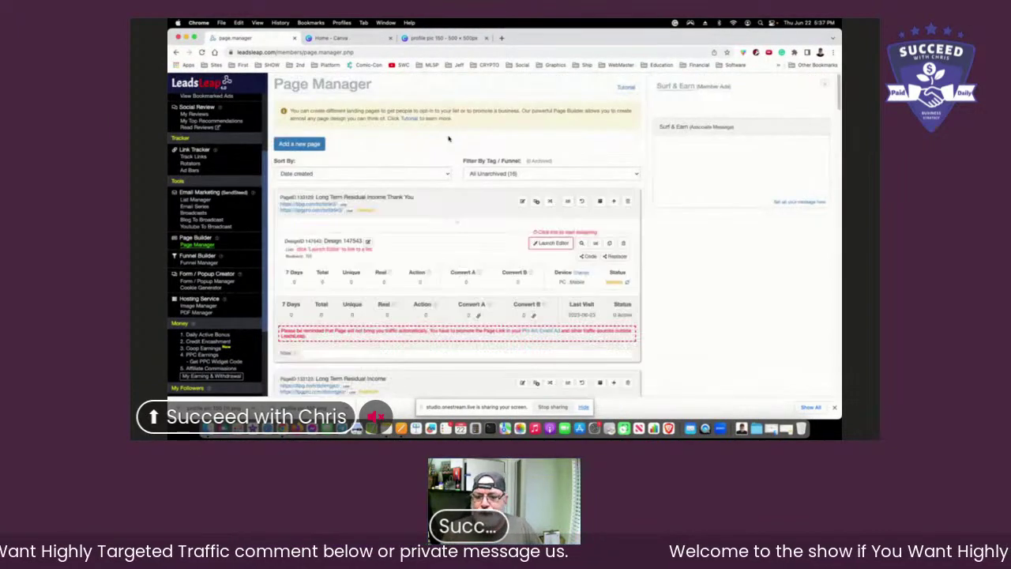
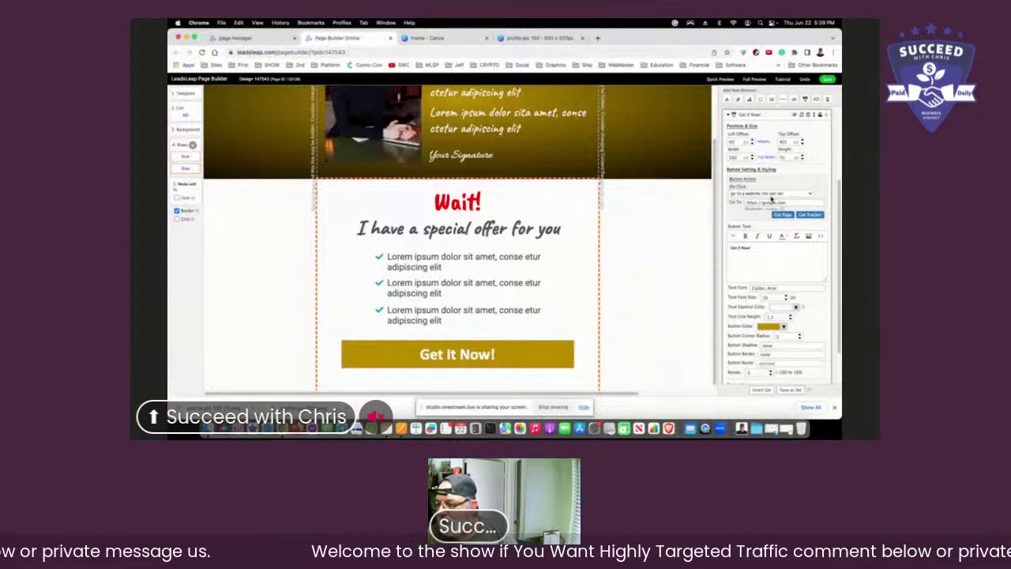
Step: Check the click action options of the Get It Now! button, then delete the button from the special offer row
click(772, 195)
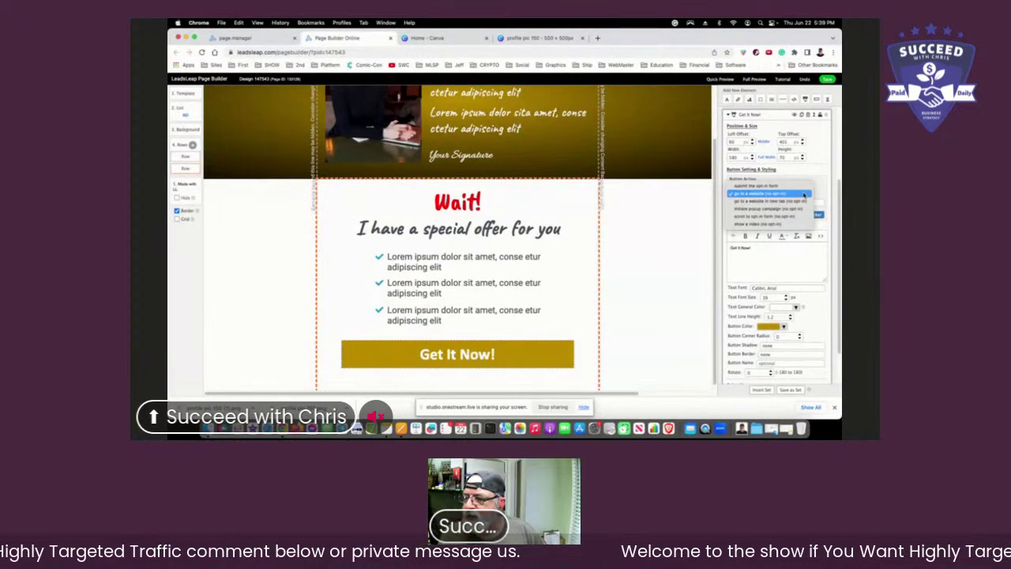
click(804, 194)
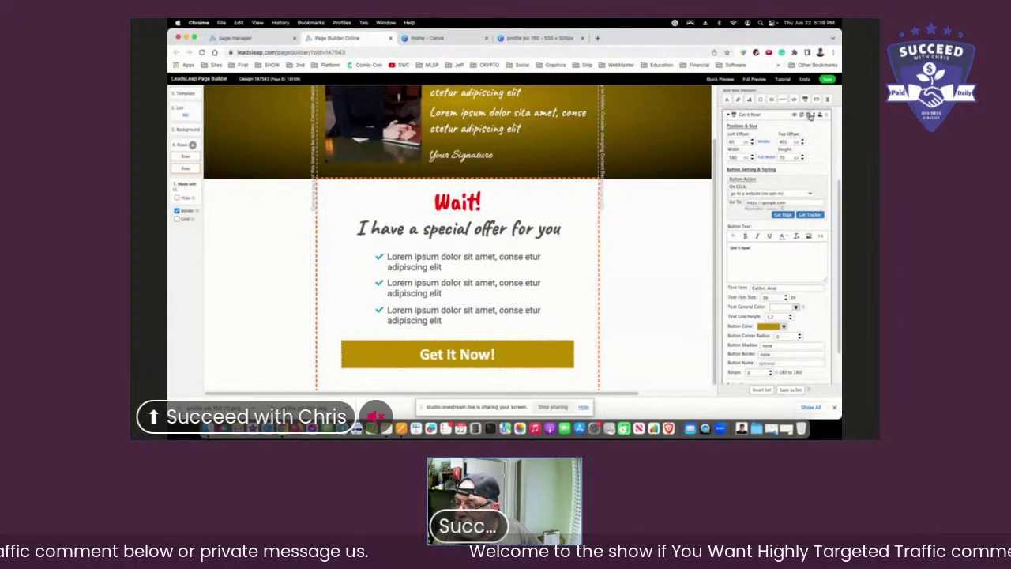
click(809, 116)
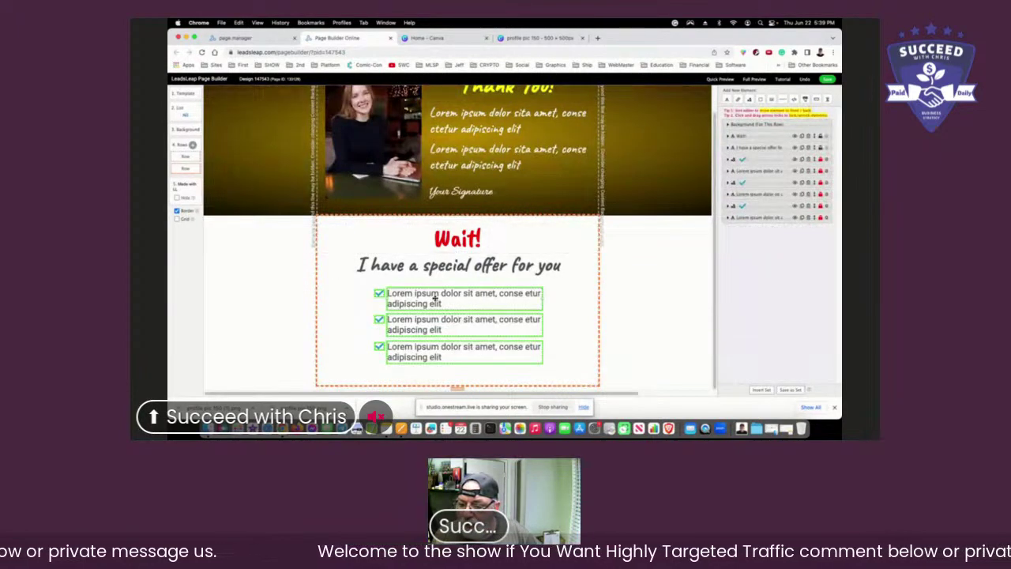
Step: Unlock the first and second bullet texts in the special offer row so they can be edited separately
click(434, 298)
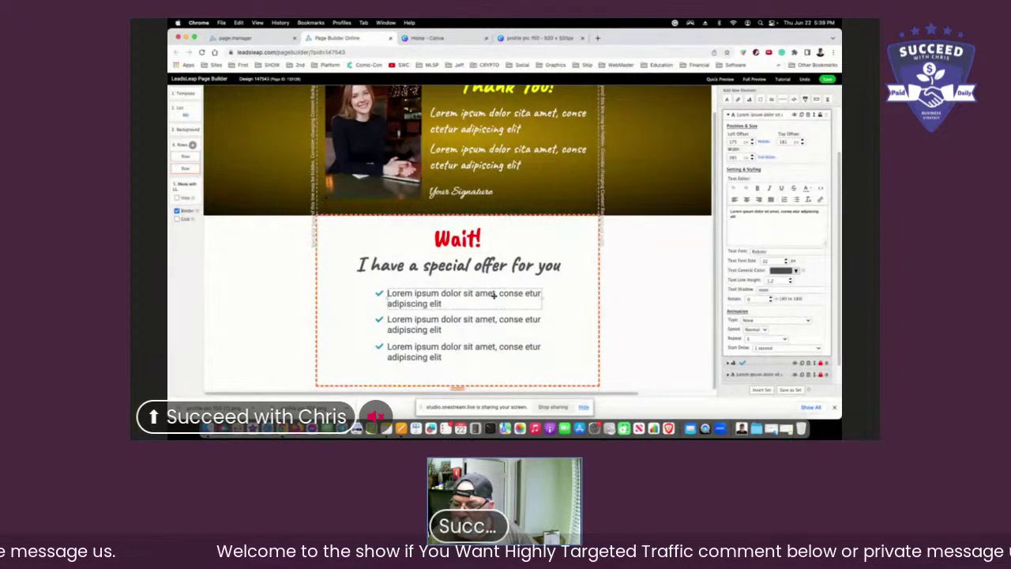
click(482, 332)
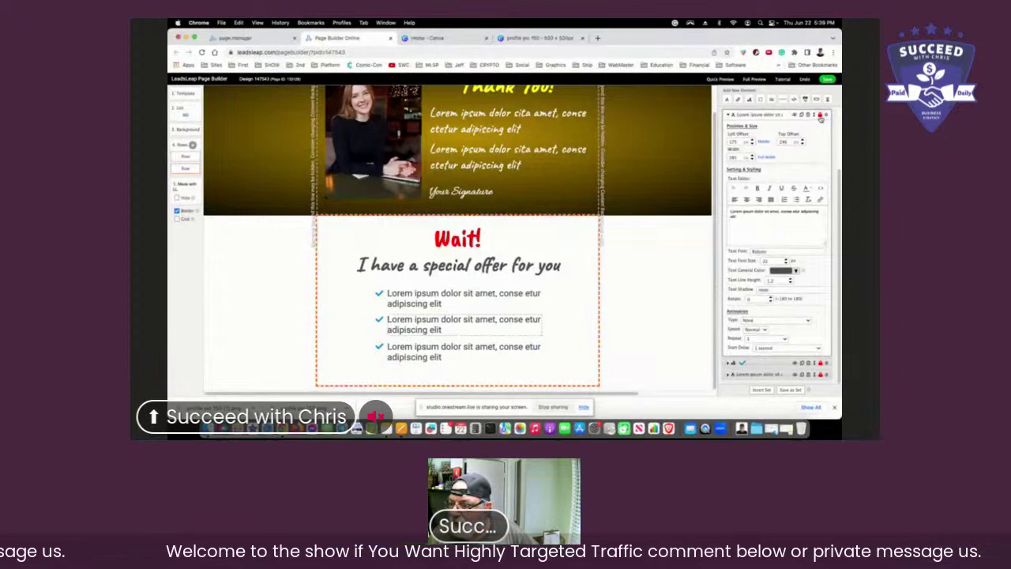
click(821, 118)
click(477, 346)
click(477, 325)
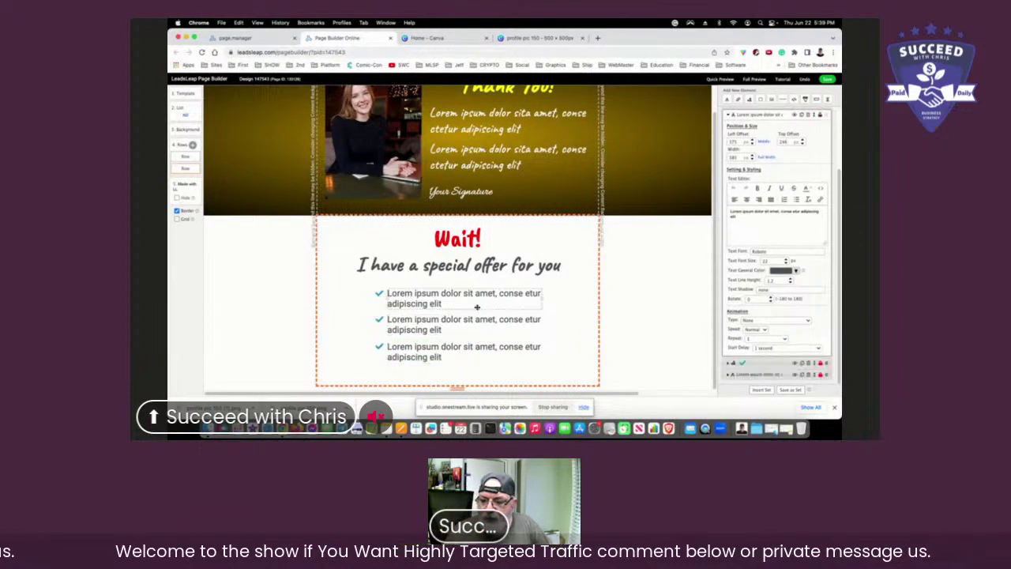
click(475, 352)
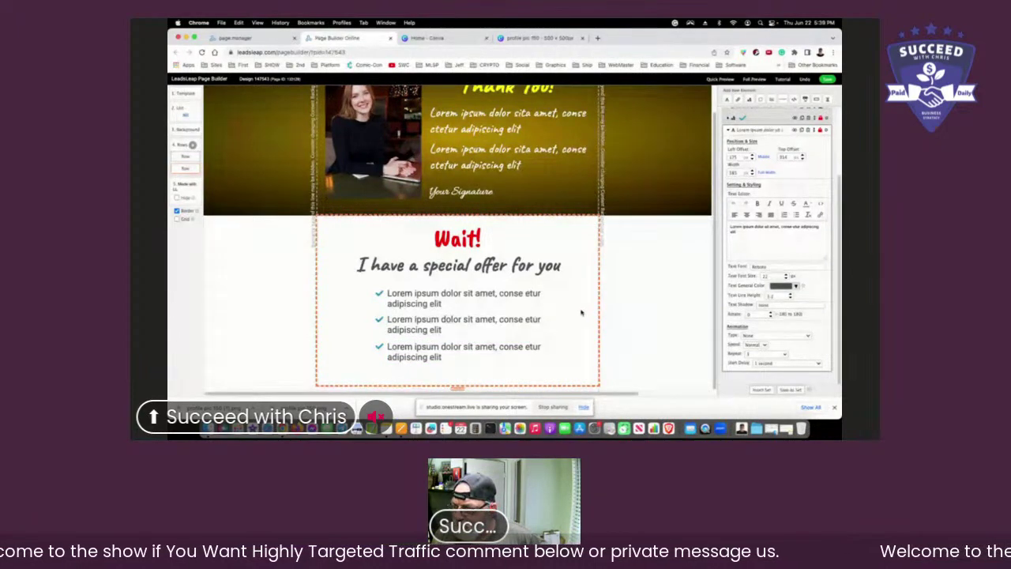
Step: Open the first bullet text of the special offer row in the text editor and review its settings
click(475, 301)
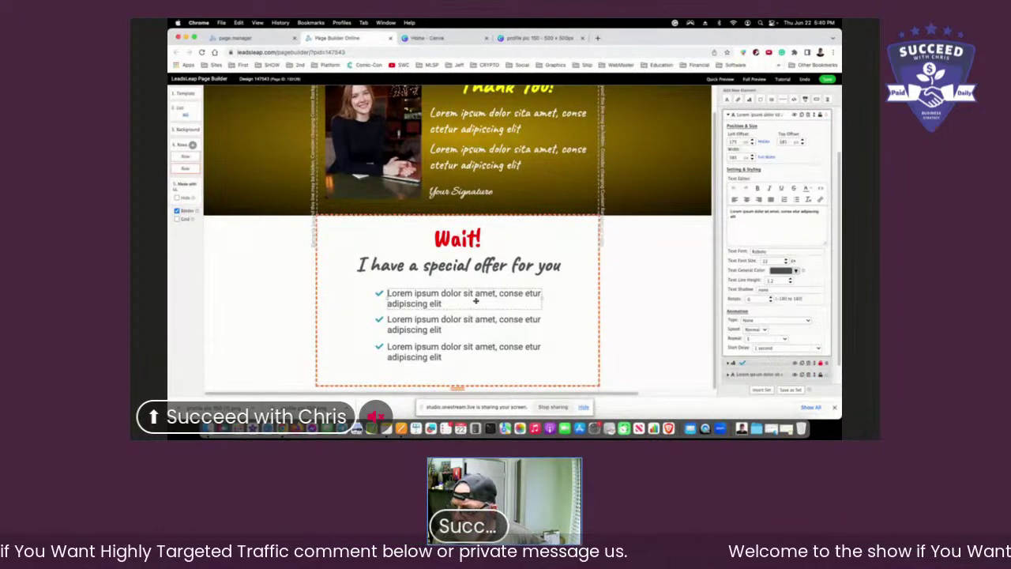
click(741, 217)
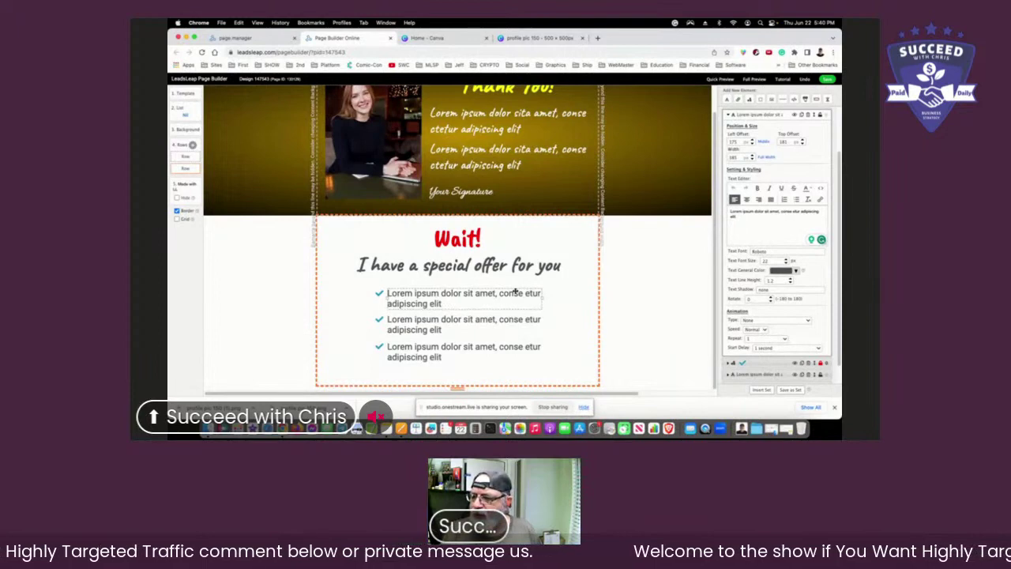
scroll(800, 295, down, 2)
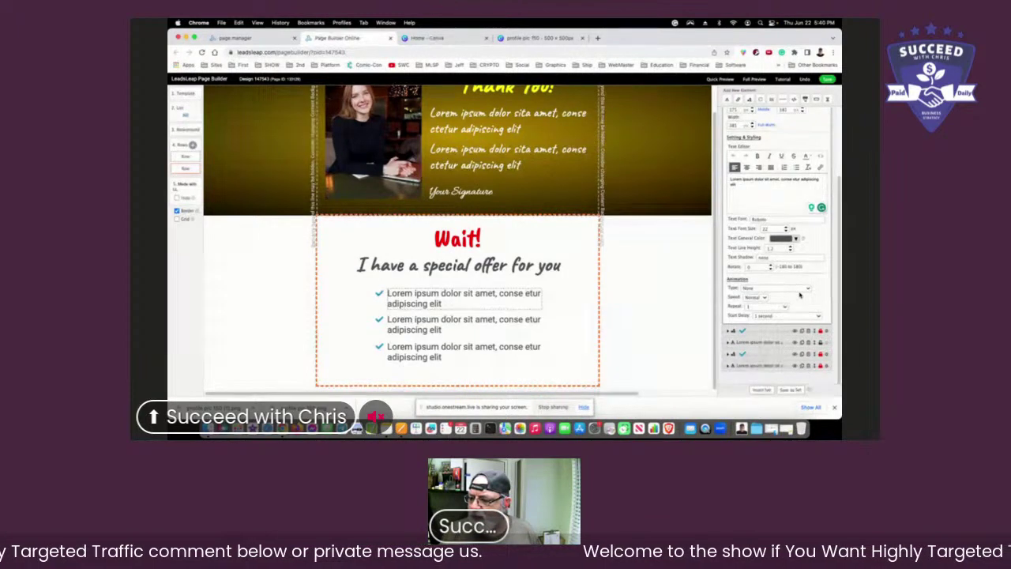
scroll(800, 295, up, 3)
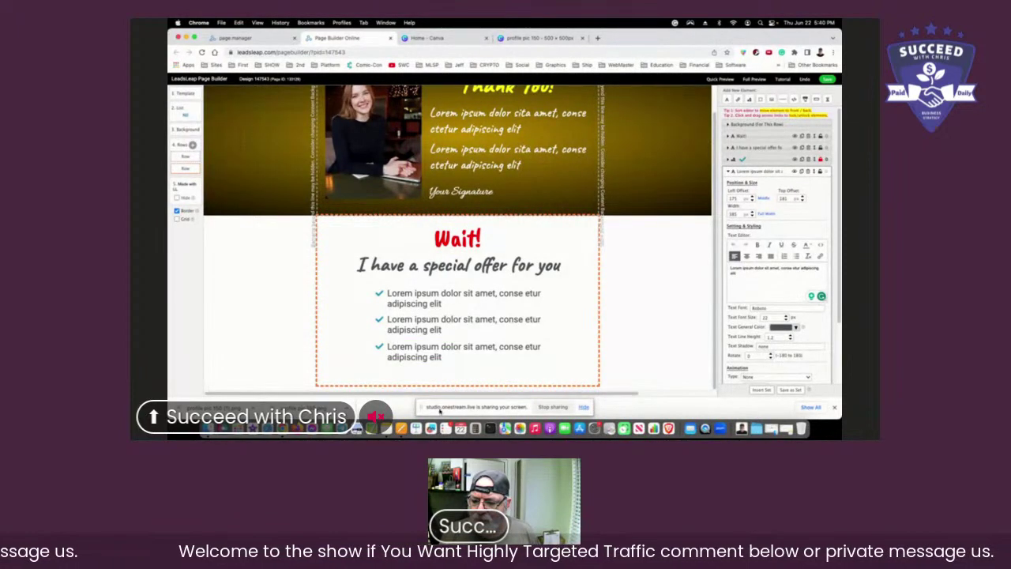
Step: Add an image element to the special offer row and check its available click actions
click(458, 377)
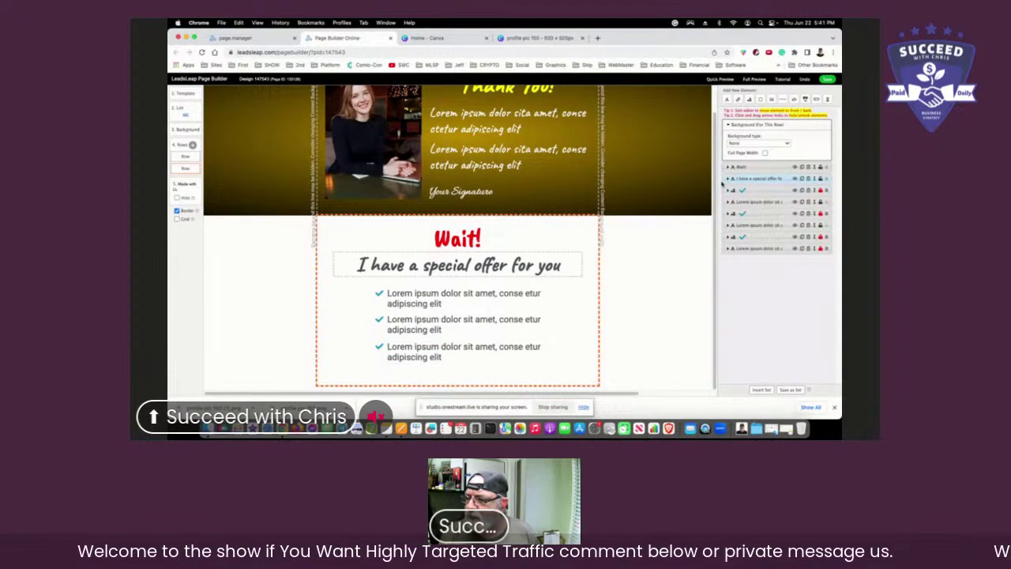
click(772, 101)
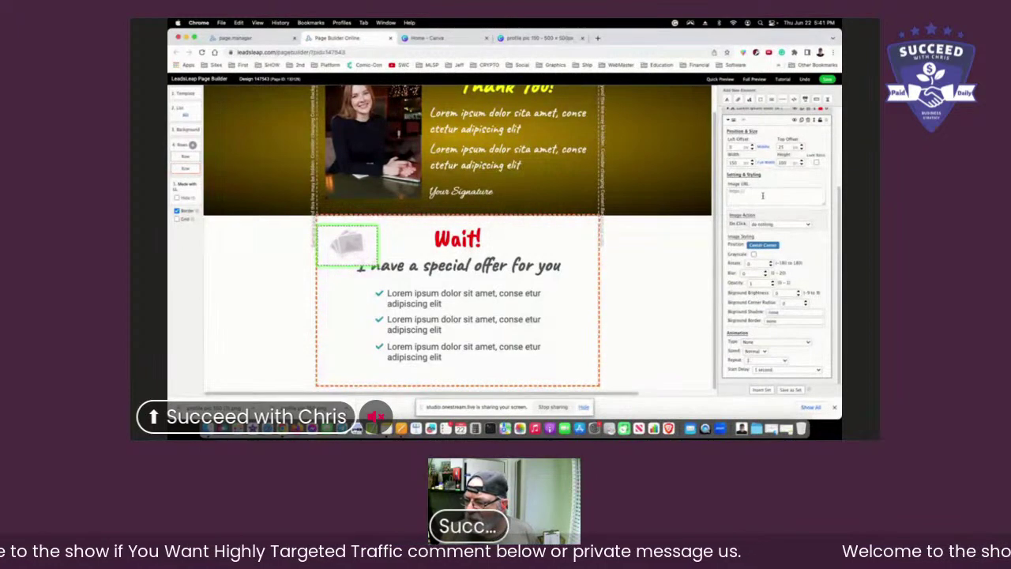
click(806, 225)
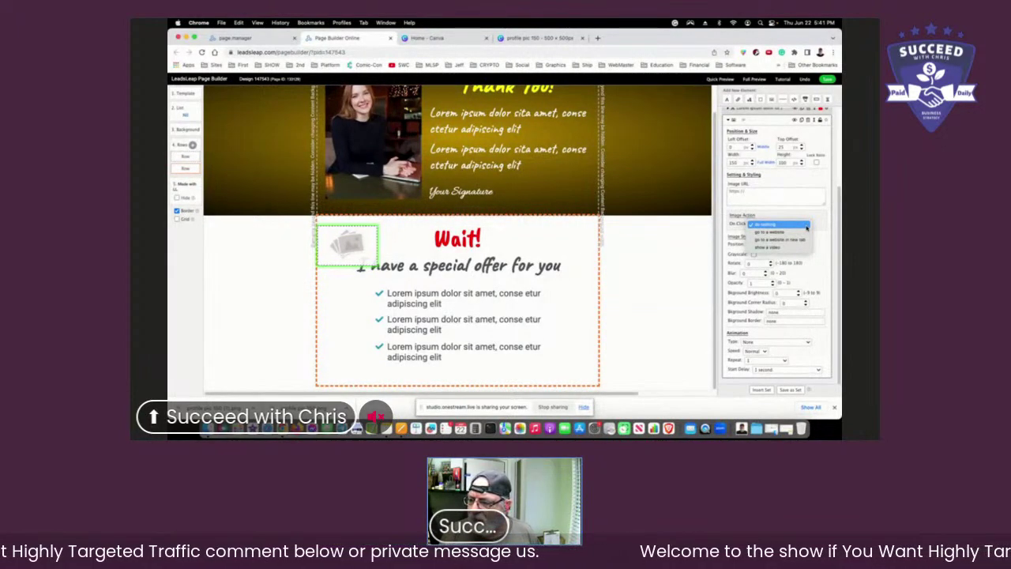
click(761, 193)
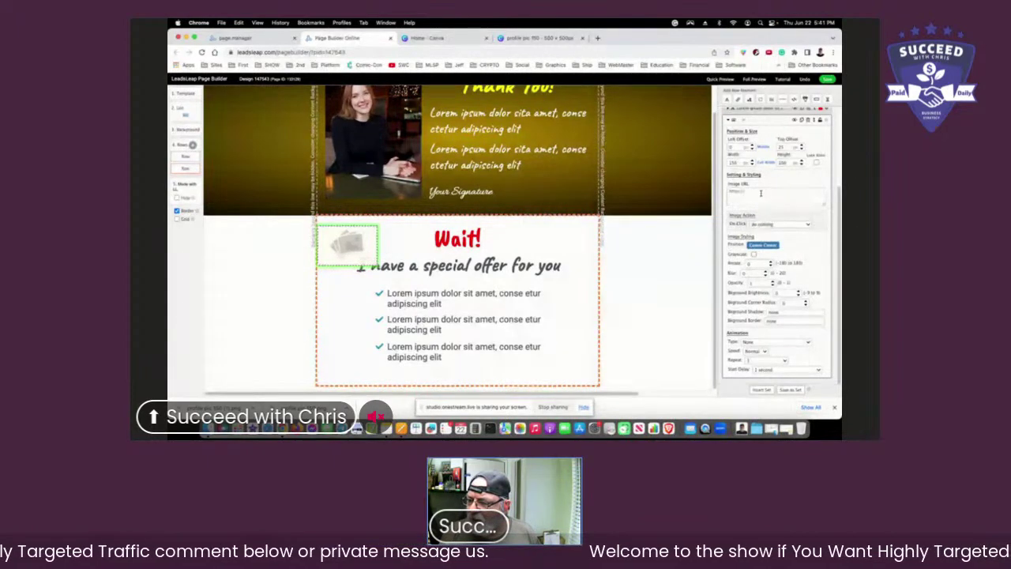
Step: Browse the Misc and My Gallery image collections for a picture for the new image element
click(761, 193)
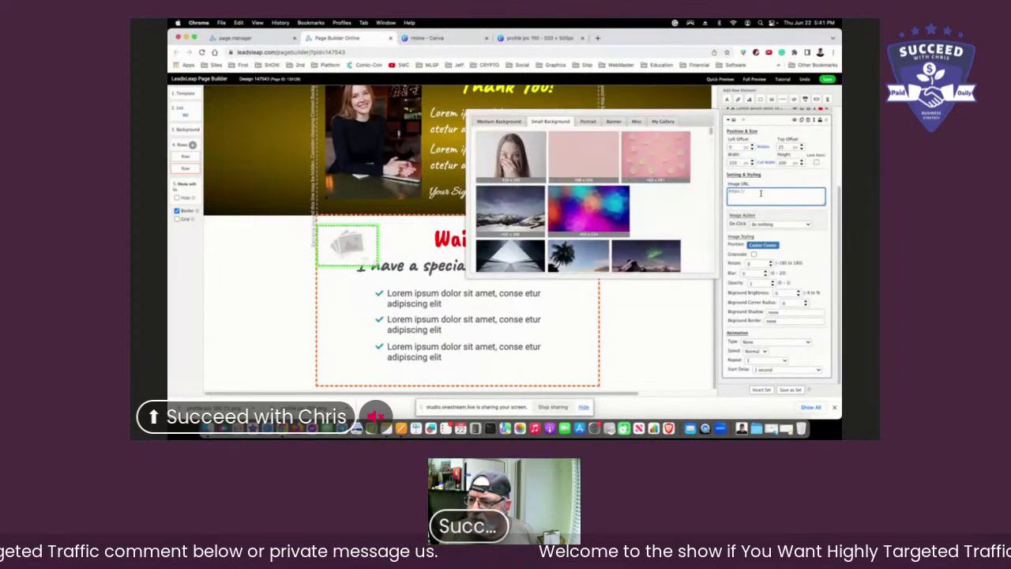
click(636, 122)
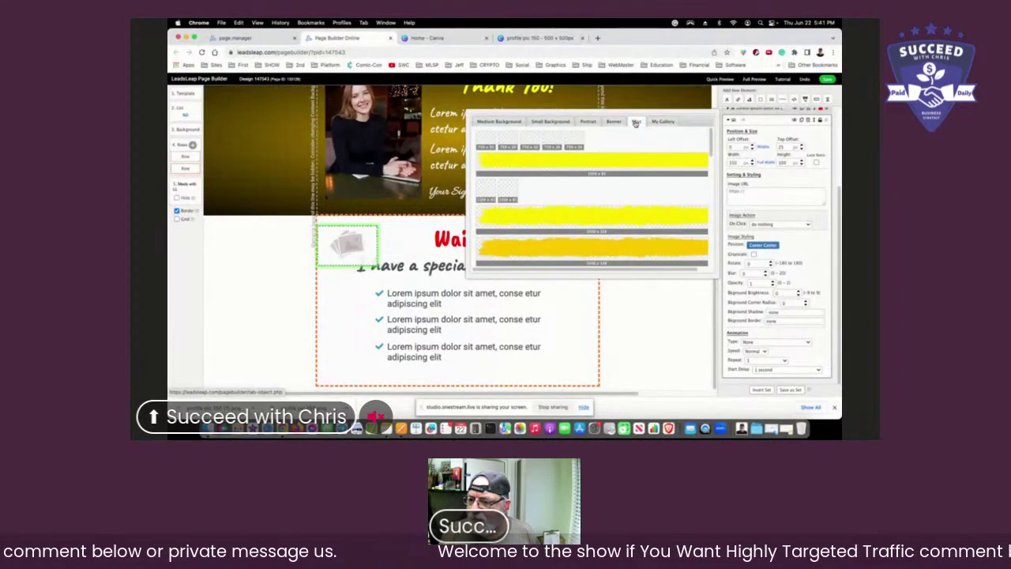
scroll(648, 150, down, 10)
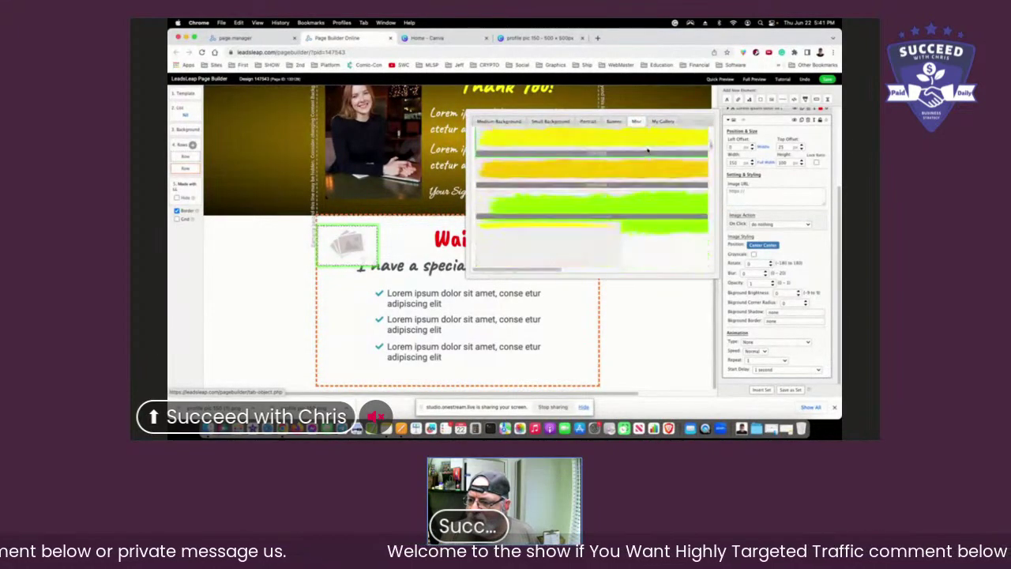
scroll(648, 150, down, 5)
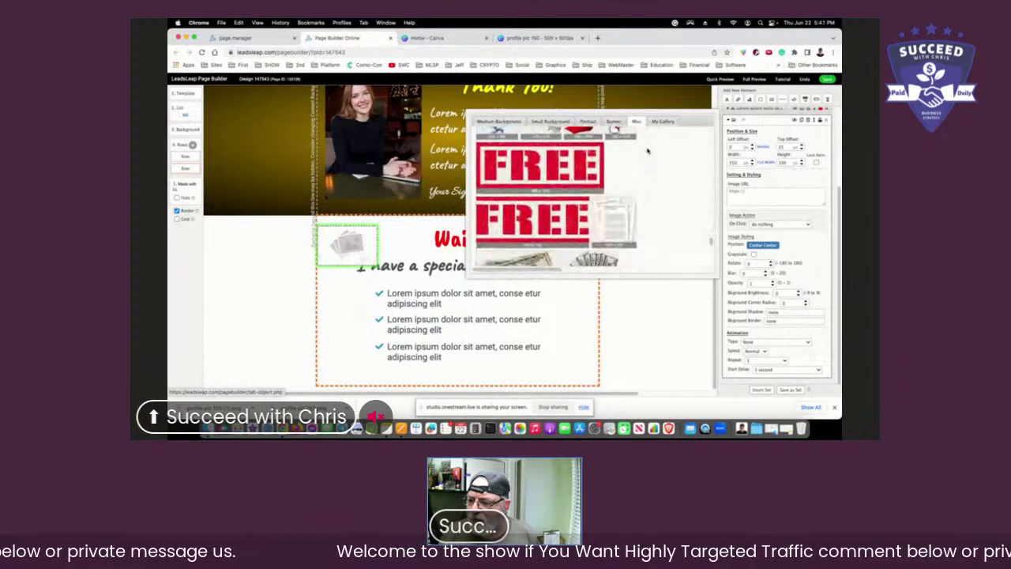
scroll(647, 150, up, 4)
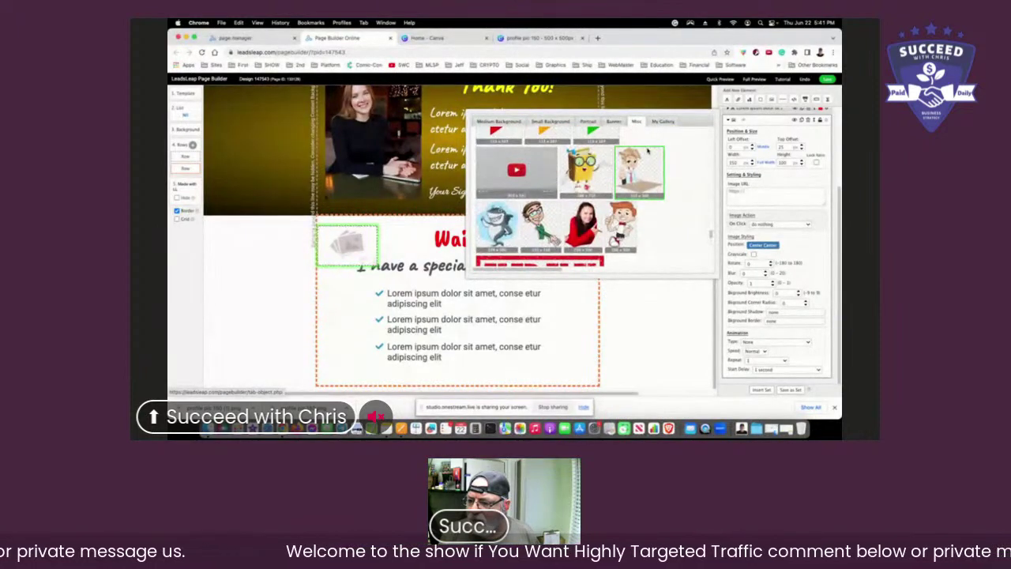
click(662, 122)
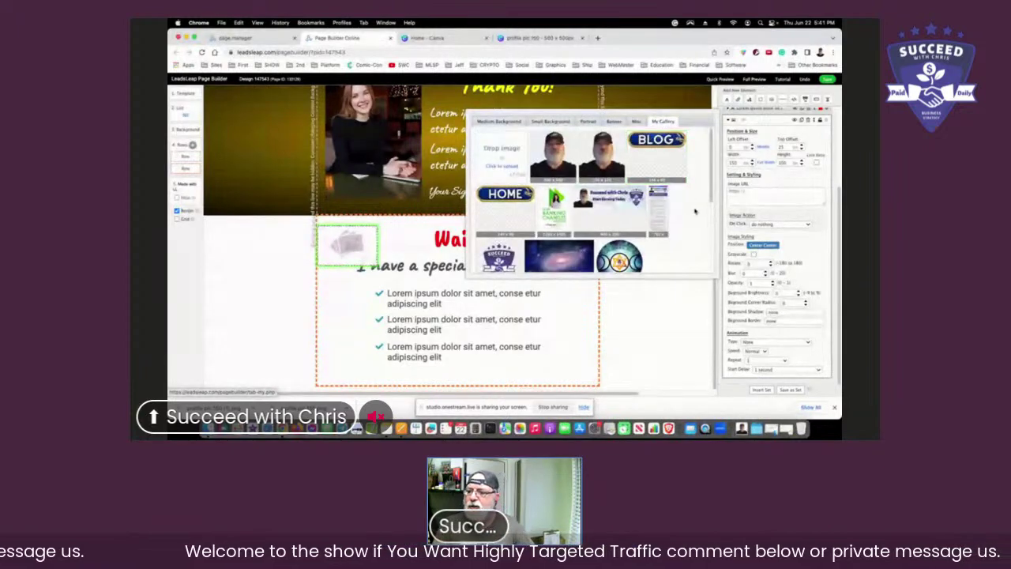
scroll(695, 210, down, 3)
scroll(695, 211, up, 3)
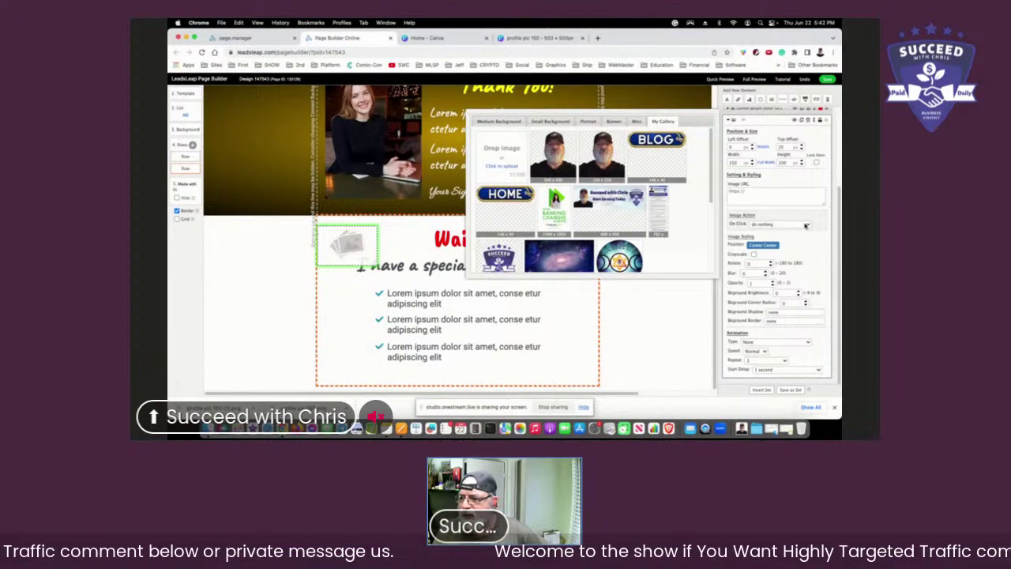
scroll(805, 226, up, 5)
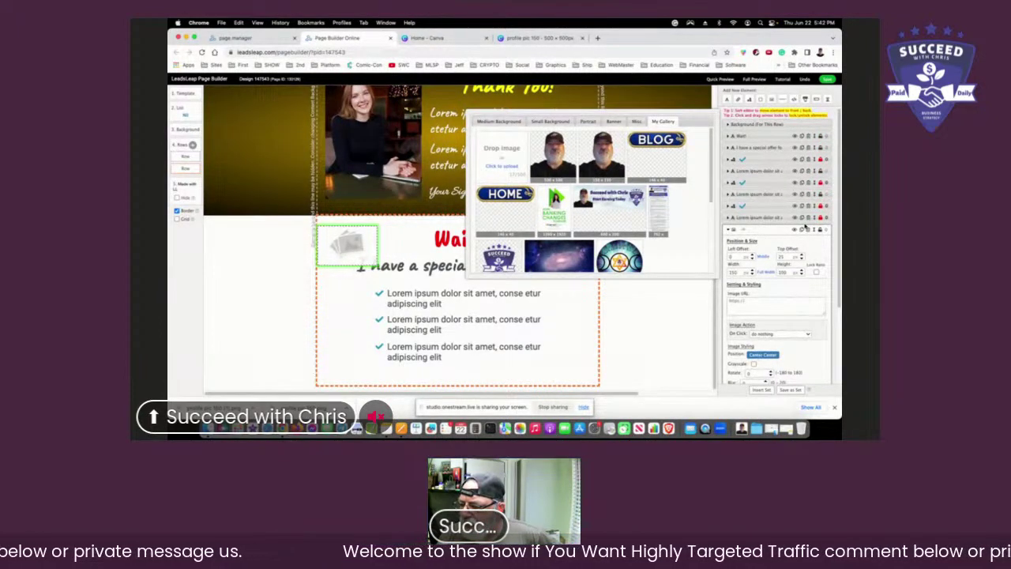
scroll(805, 228, down, 2)
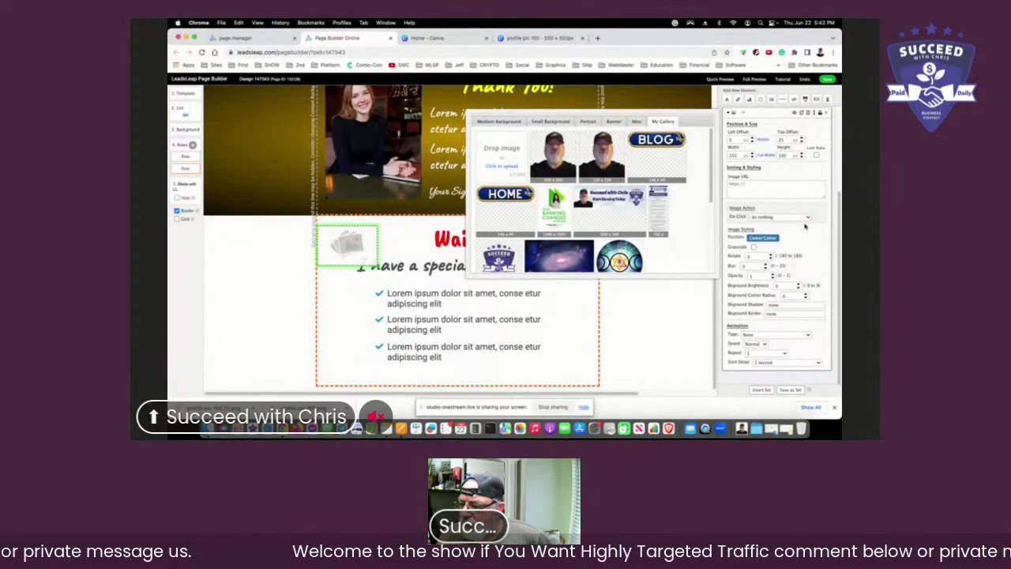
scroll(805, 228, up, 2)
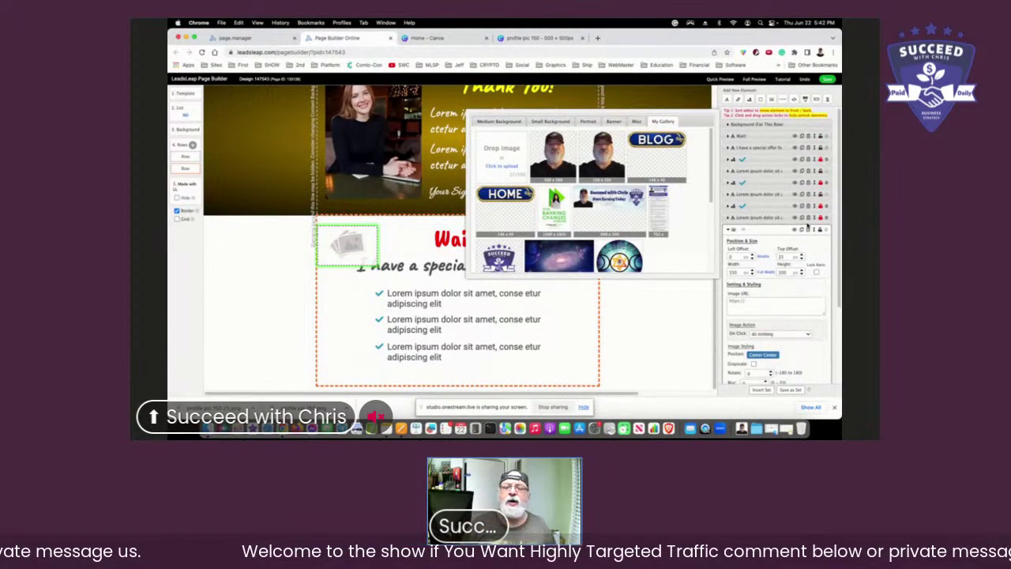
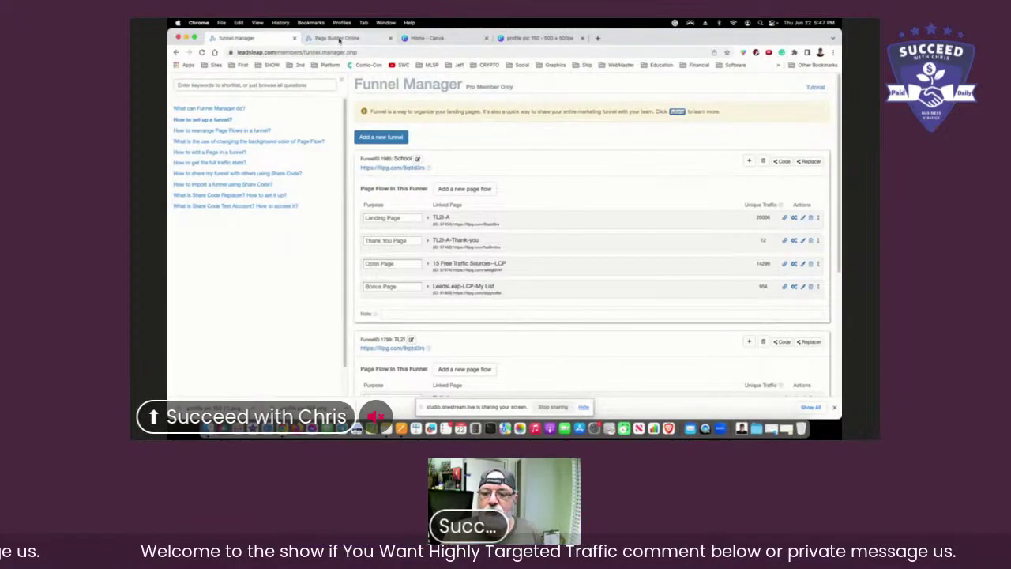
Step: Back in the page builder, nudge the portrait up and place the Your Signature text beneath it, narrowed to the portrait's width
click(339, 40)
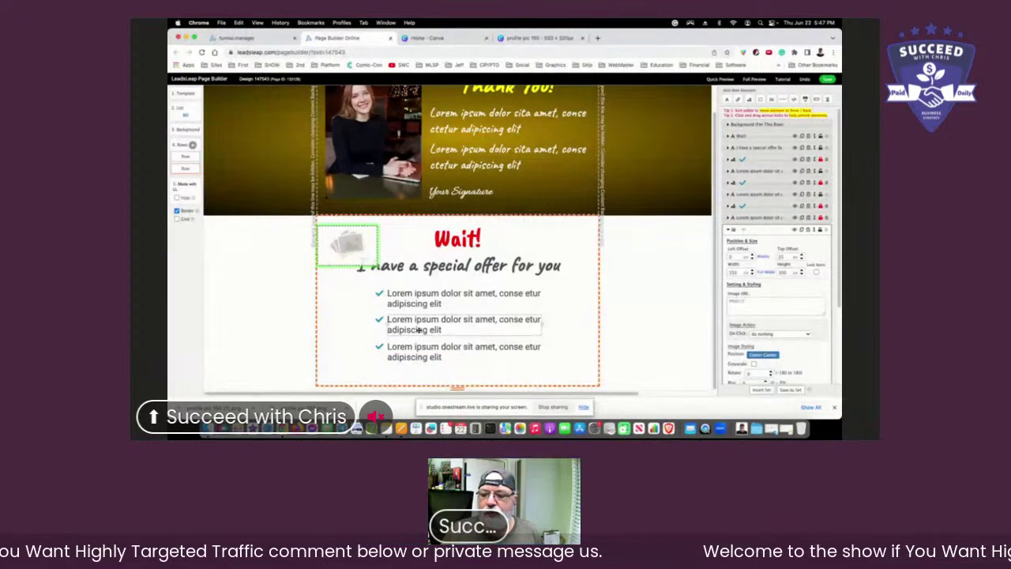
scroll(444, 330, up, 2)
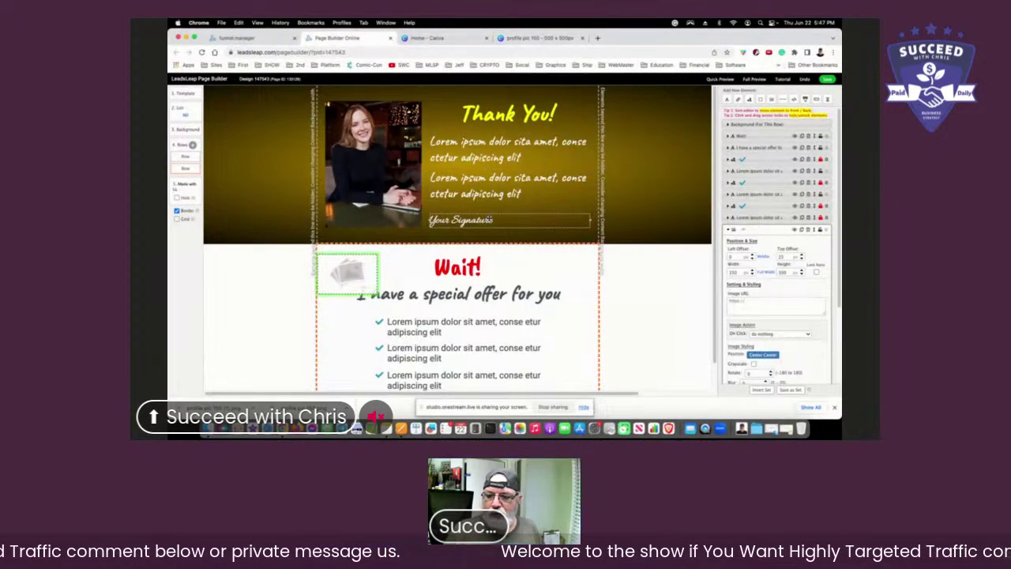
click(378, 153)
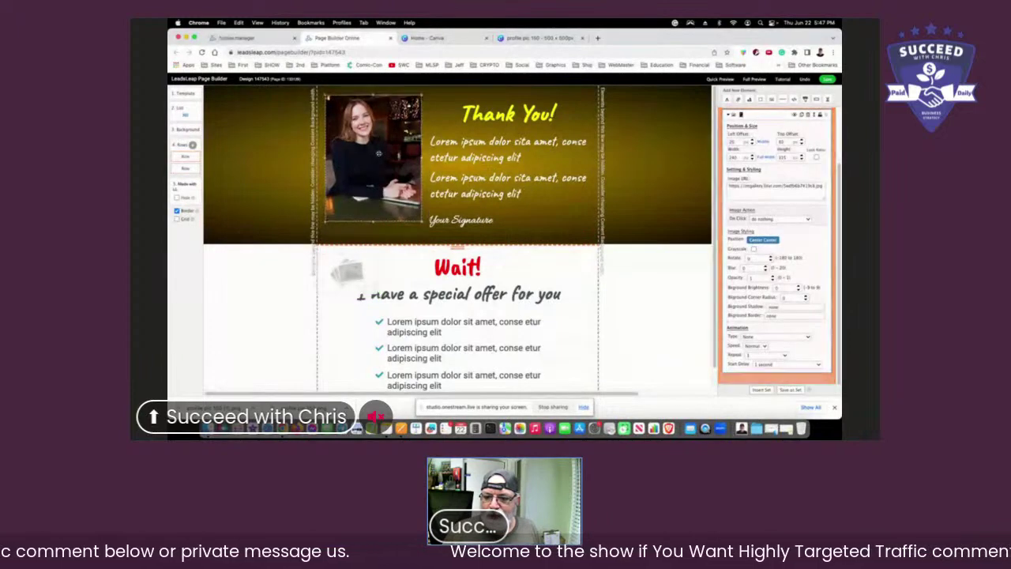
drag(458, 221, 355, 226)
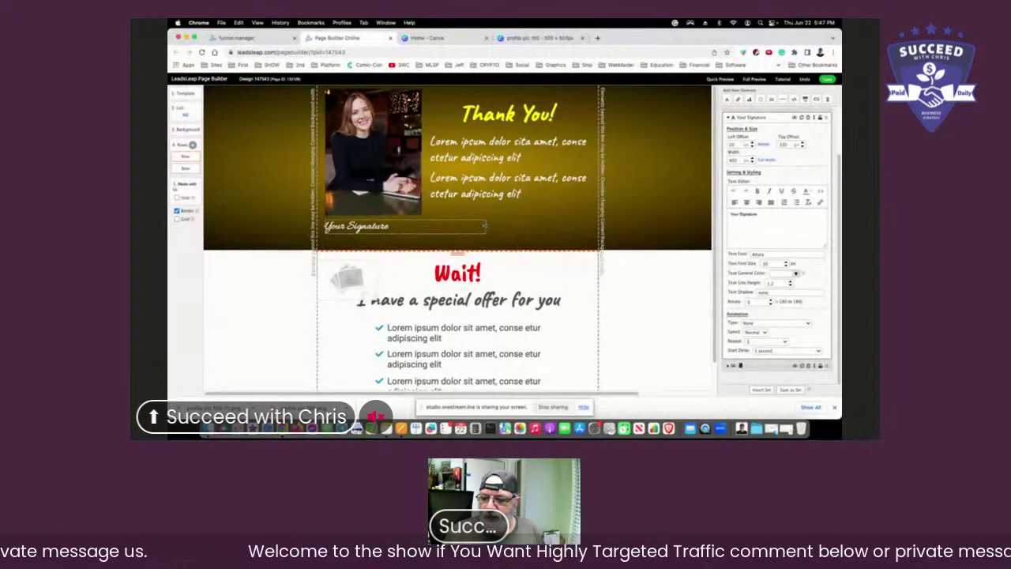
drag(484, 226, 421, 227)
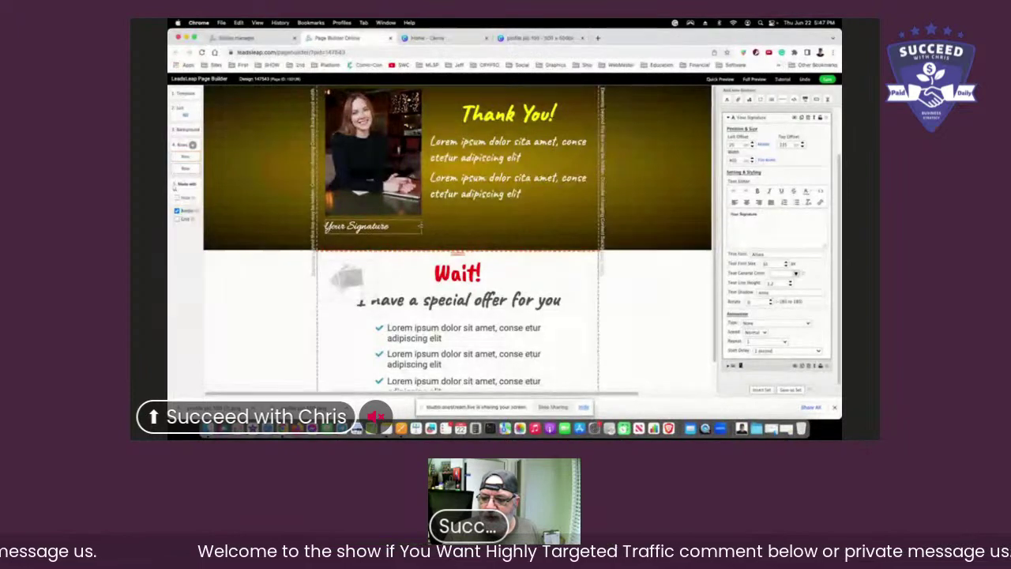
Step: Add a new text element to the Thank You row
click(479, 180)
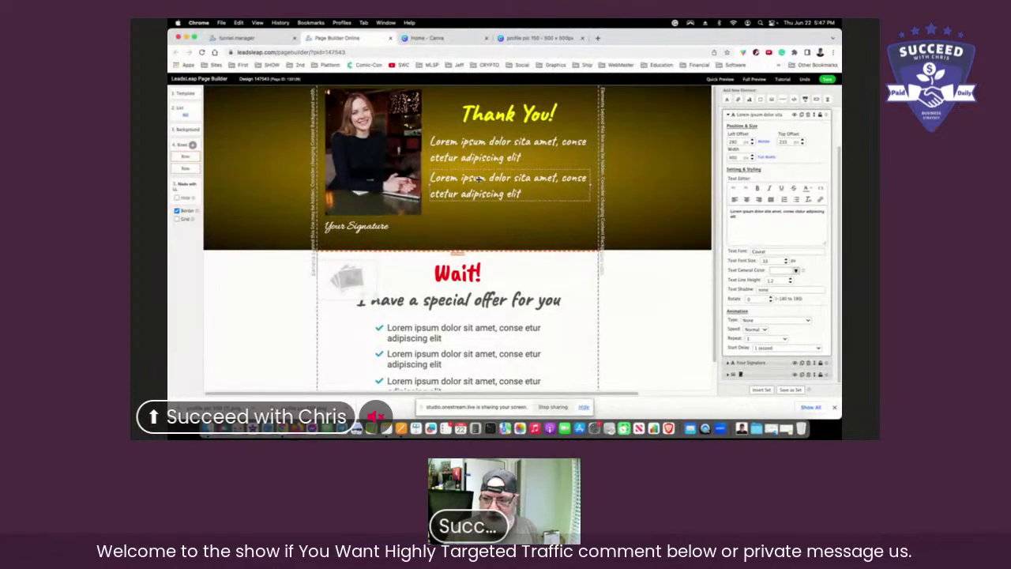
click(486, 215)
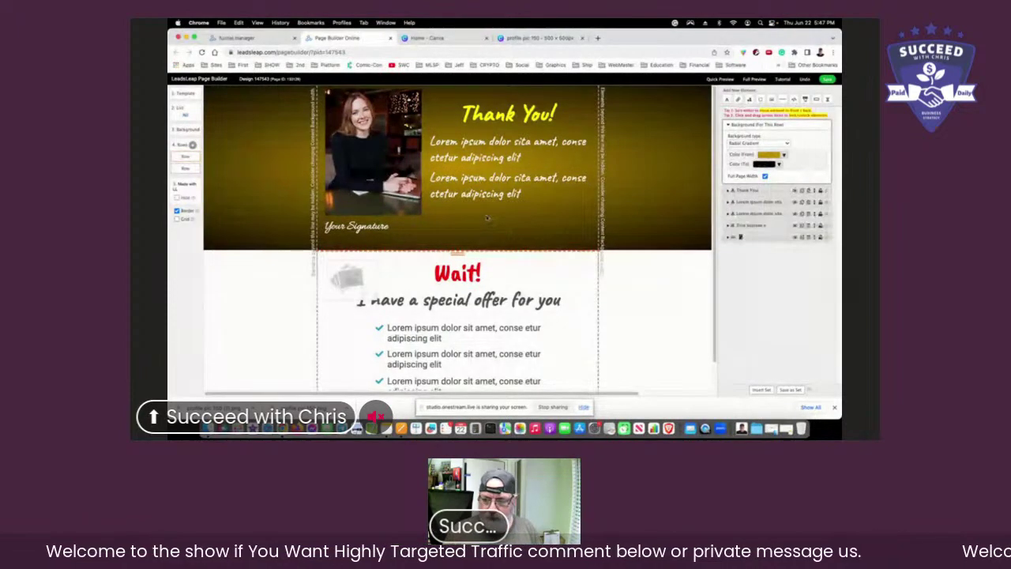
click(485, 187)
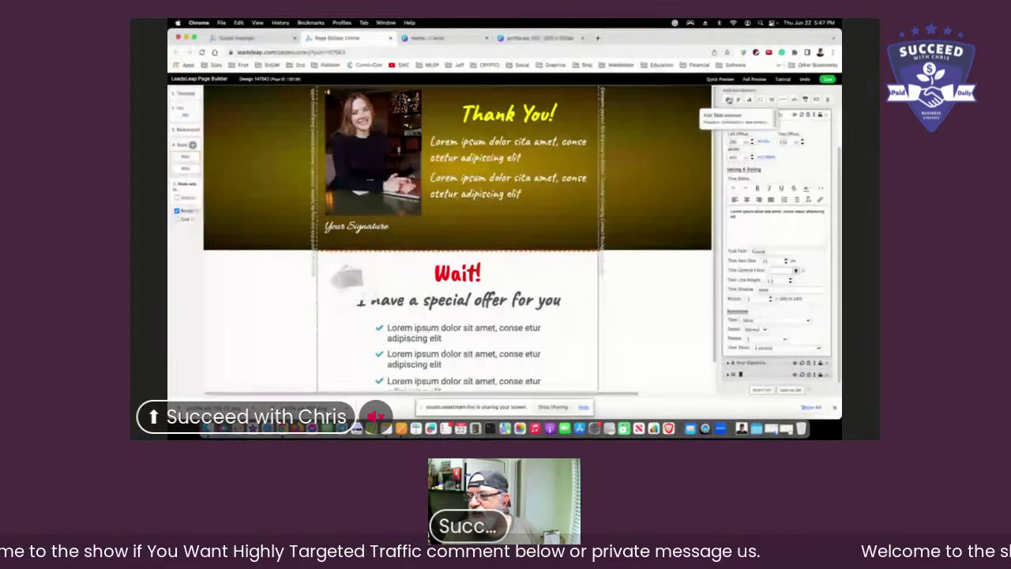
click(728, 101)
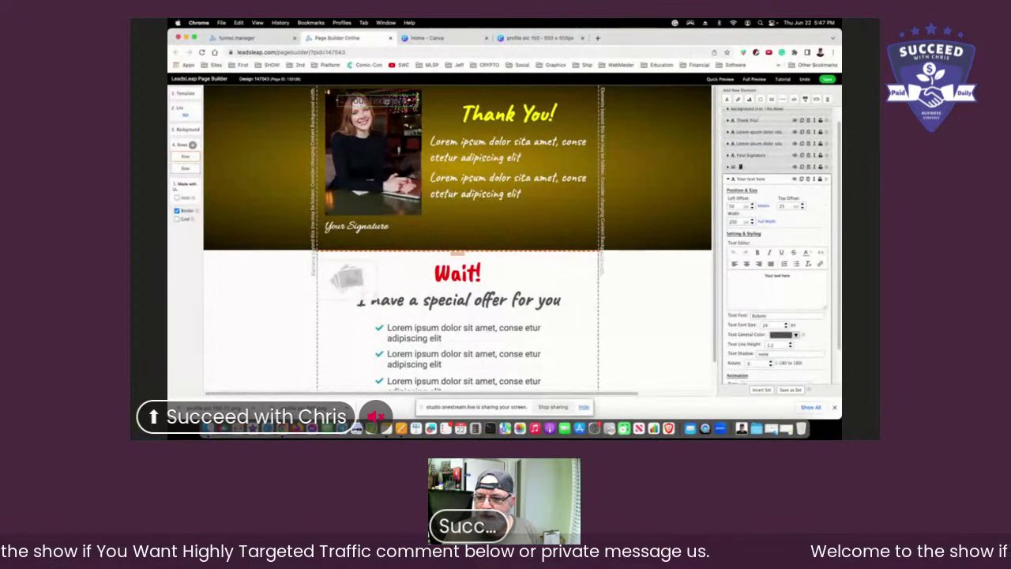
Step: Place the new text element below the second Lorem ipsum paragraph and replace its text with a copy of that paragraph
drag(521, 247, 480, 213)
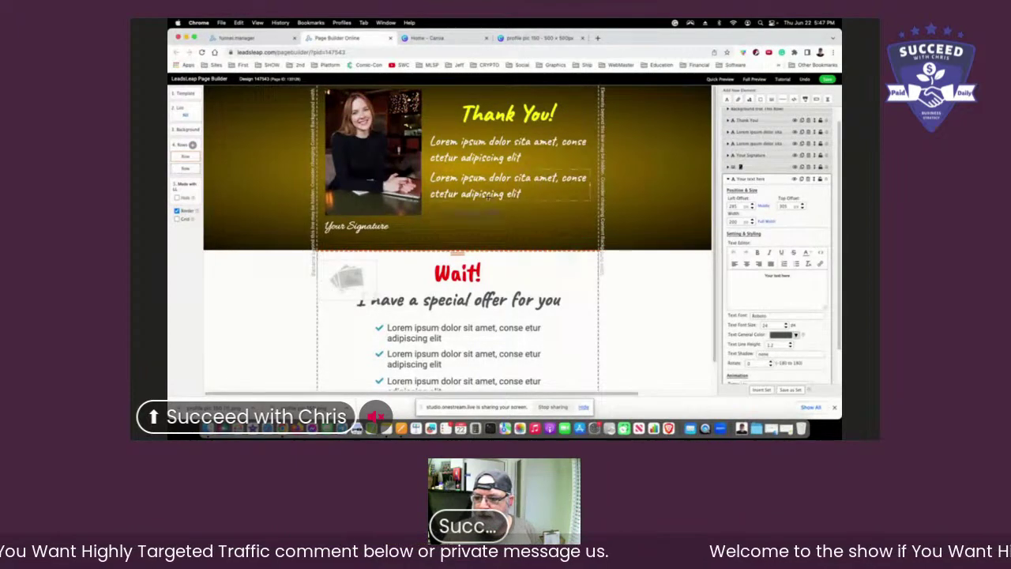
click(507, 191)
drag(729, 212, 738, 229)
key(super+c)
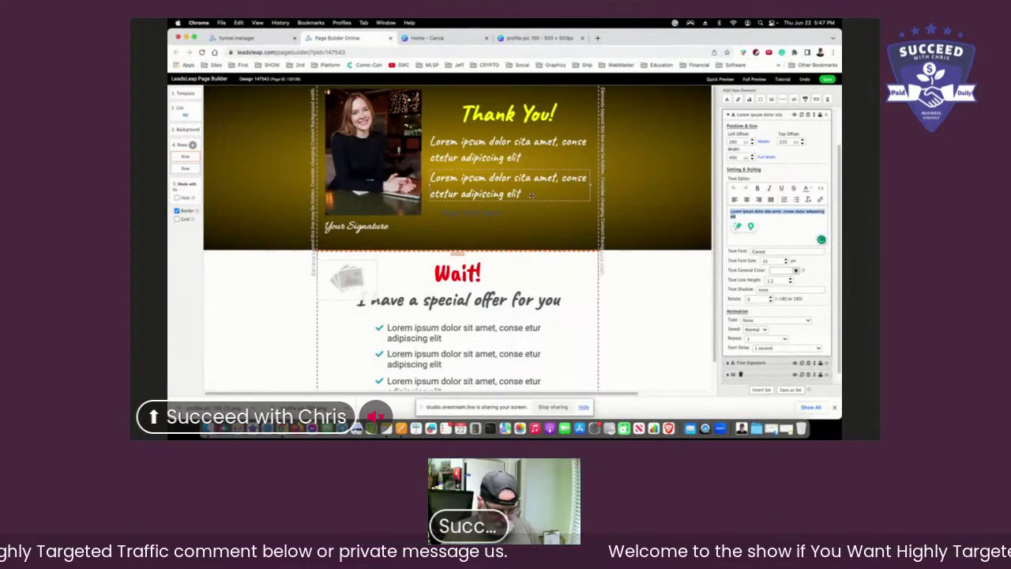
click(494, 212)
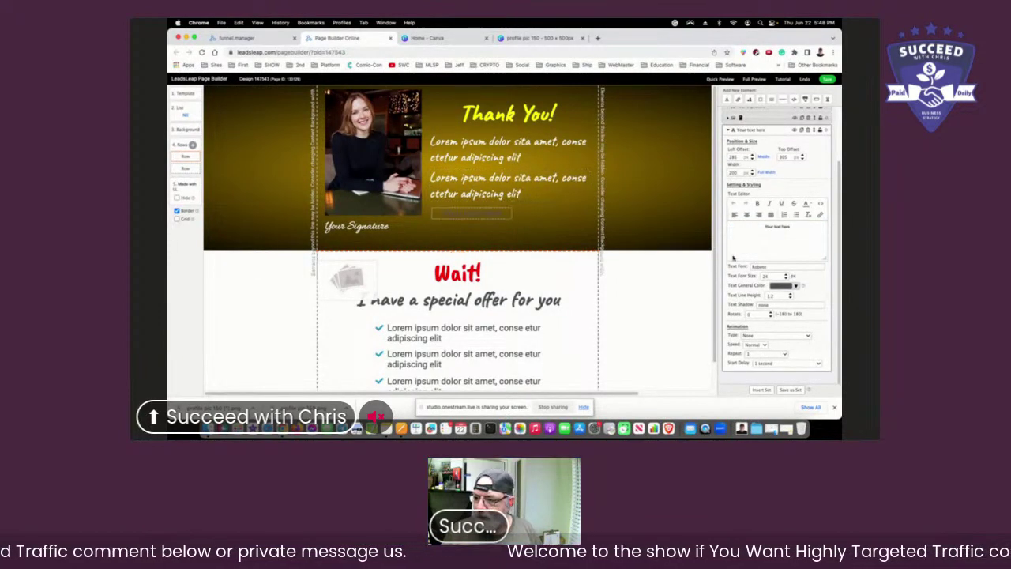
click(797, 228)
drag(796, 228, 763, 227)
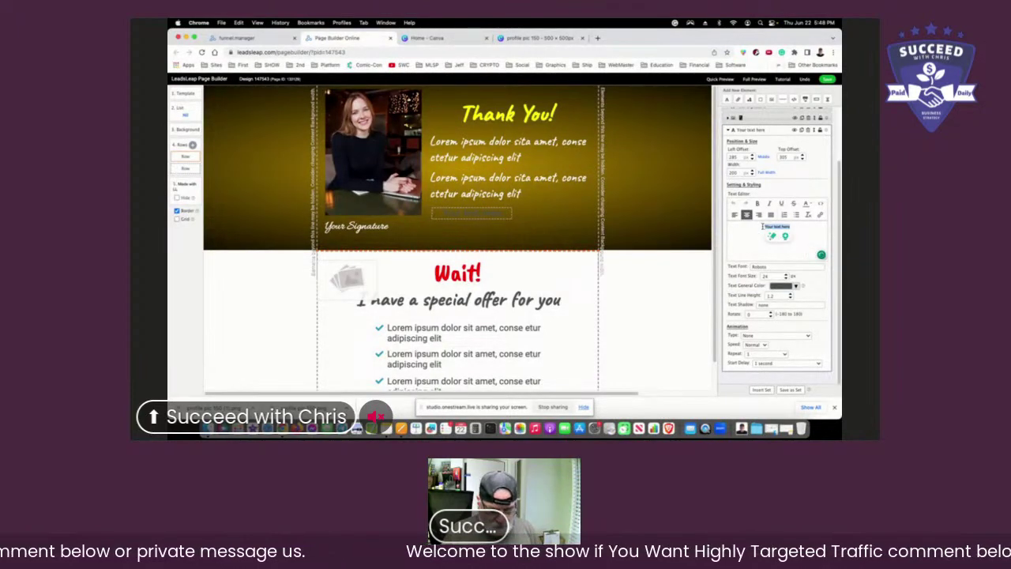
key(super+v)
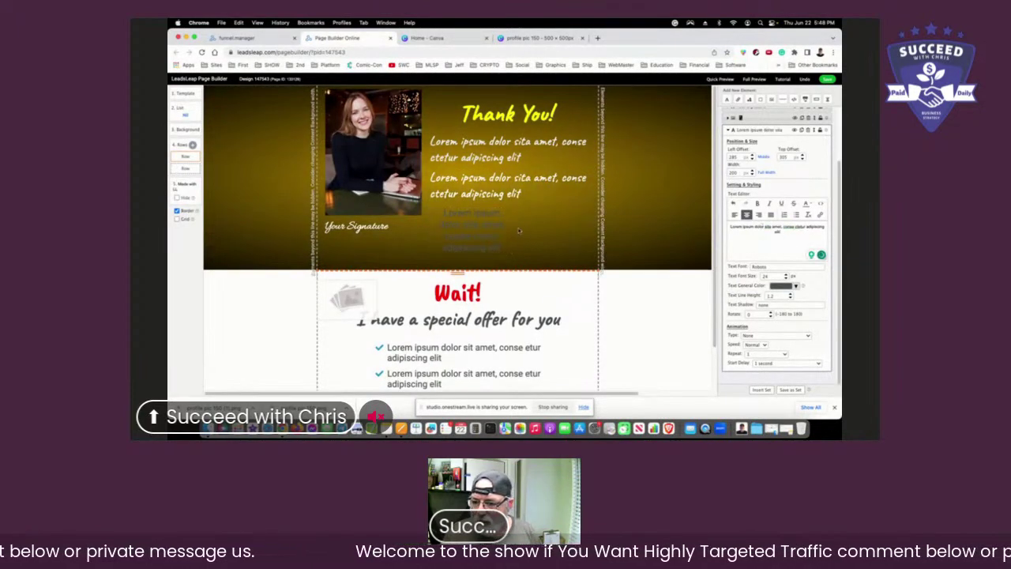
Step: Format the new third paragraph as left-aligned white text, widened to about 400 px
drag(509, 229, 592, 231)
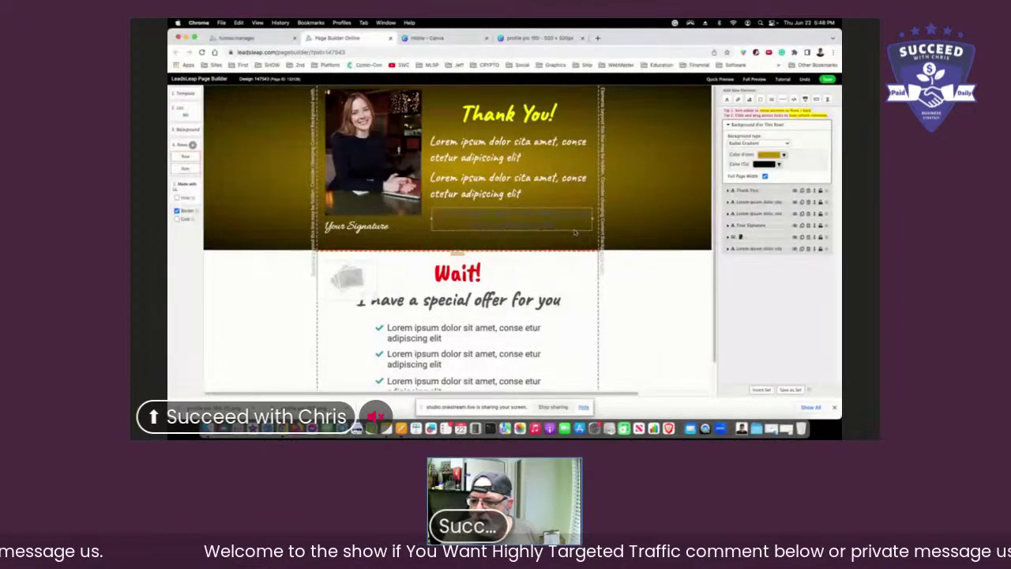
click(734, 215)
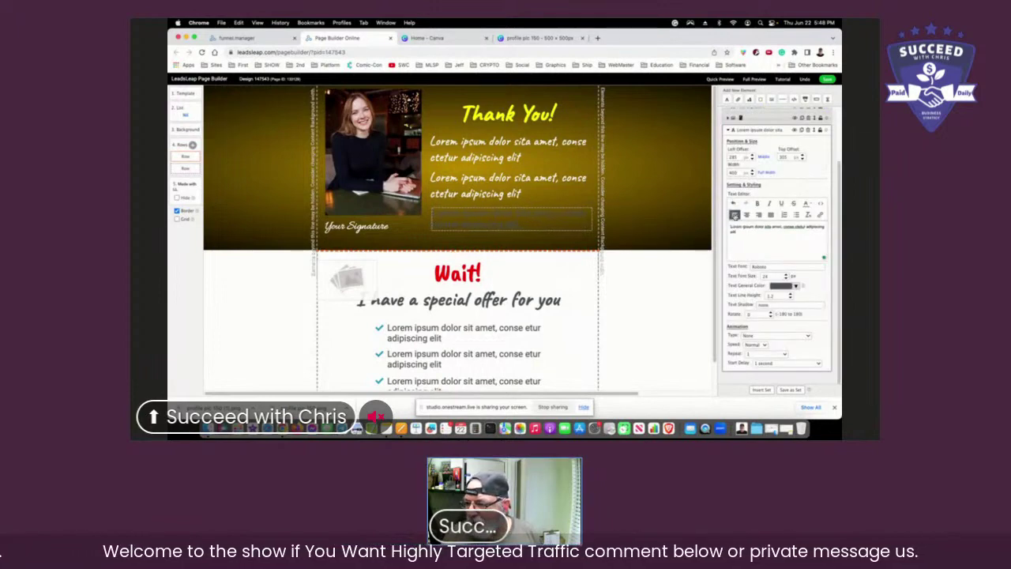
click(796, 286)
click(706, 305)
click(742, 302)
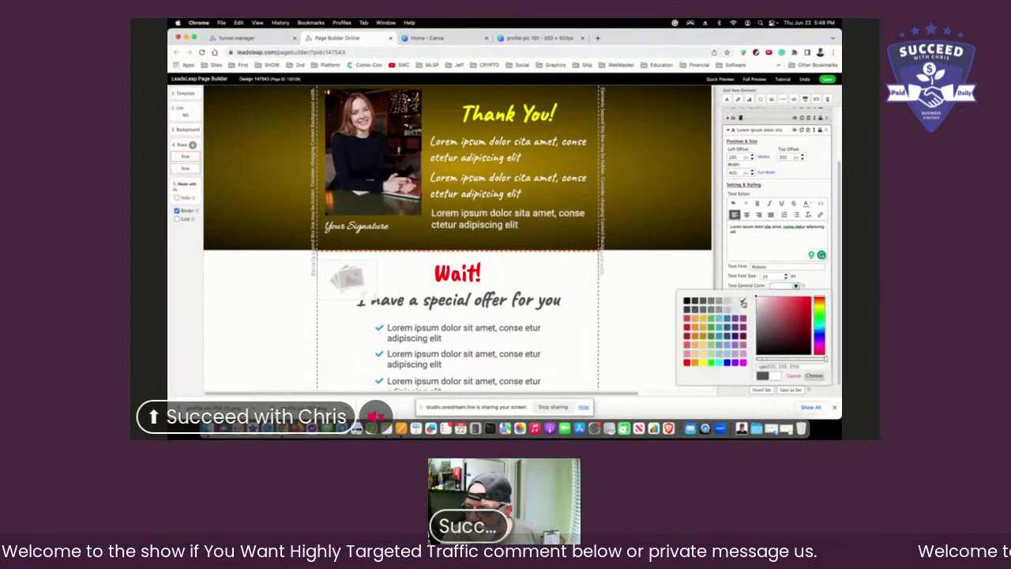
Step: Set the third paragraph's font to Caveat, matching the paragraph above it
click(478, 193)
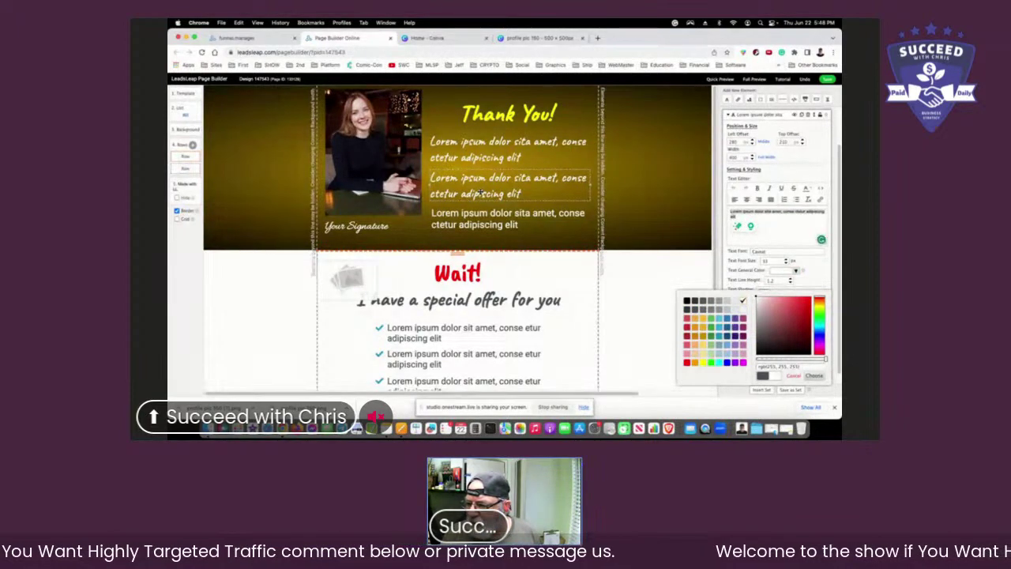
click(479, 222)
scroll(778, 197, up, 1)
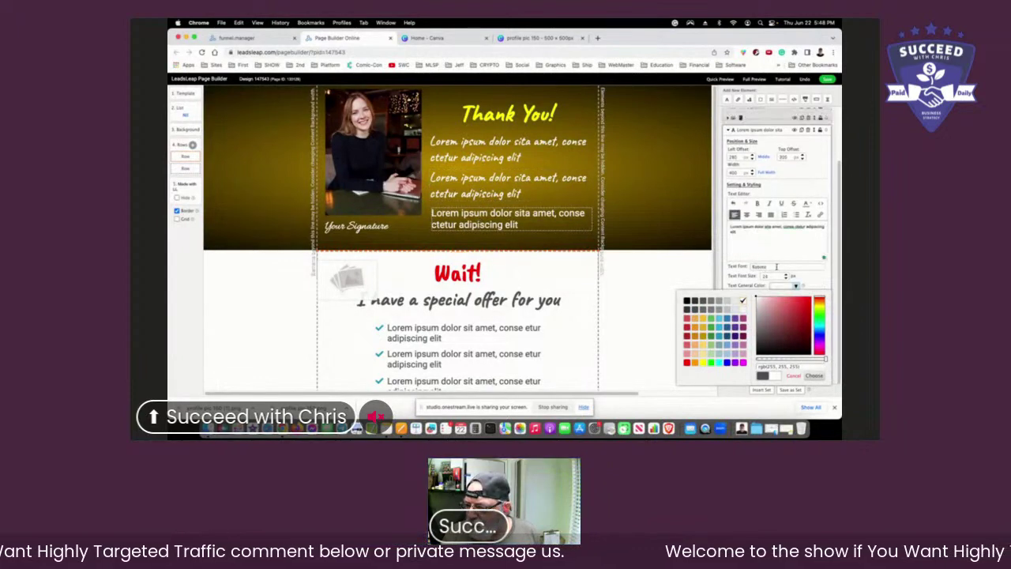
click(777, 266)
scroll(772, 244, down, 3)
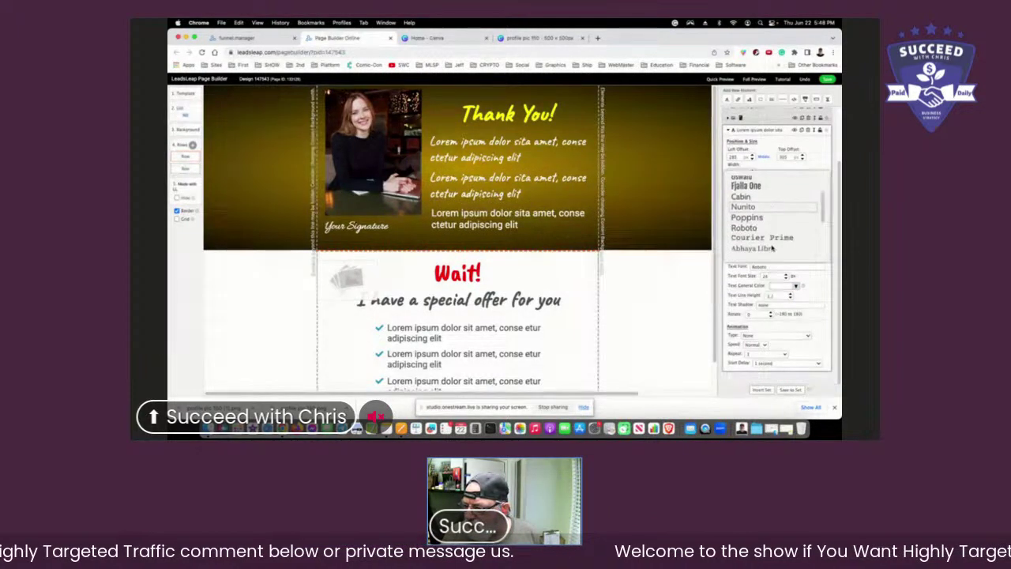
scroll(771, 247, down, 4)
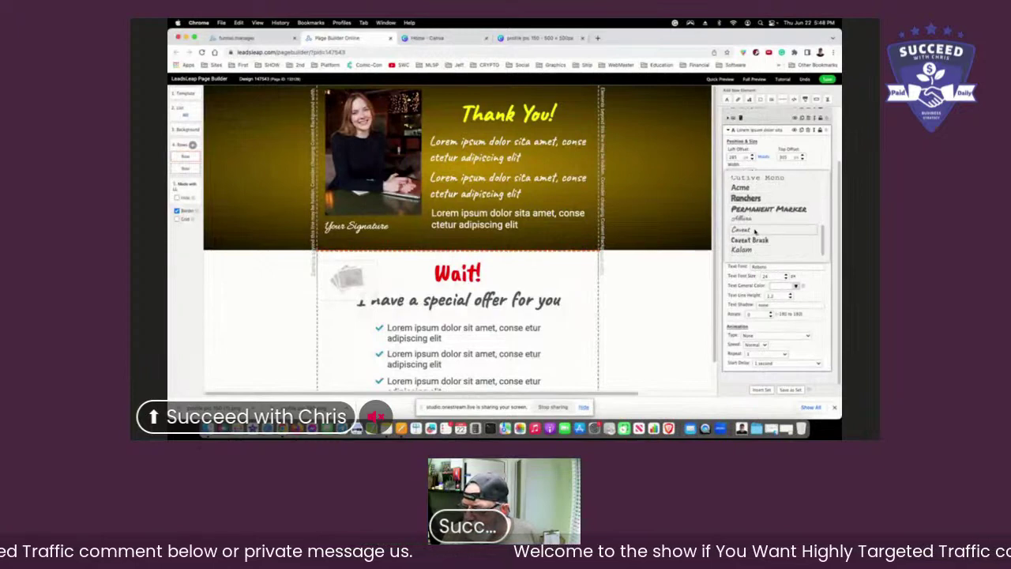
click(754, 230)
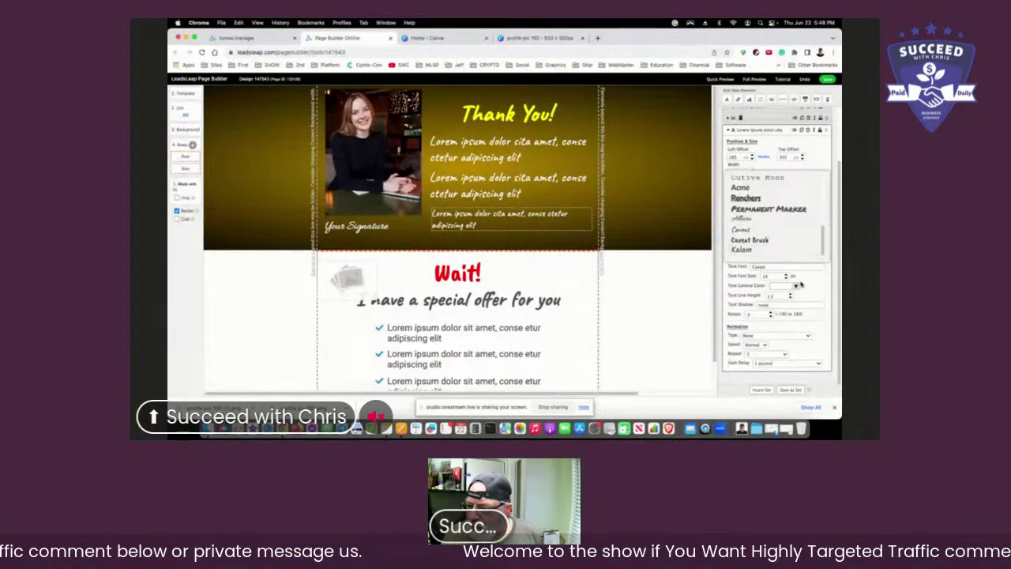
Step: Set the third paragraph's font size to 33 px and align it under the other paragraphs at a left offset of 280 px
click(786, 275)
click(787, 275)
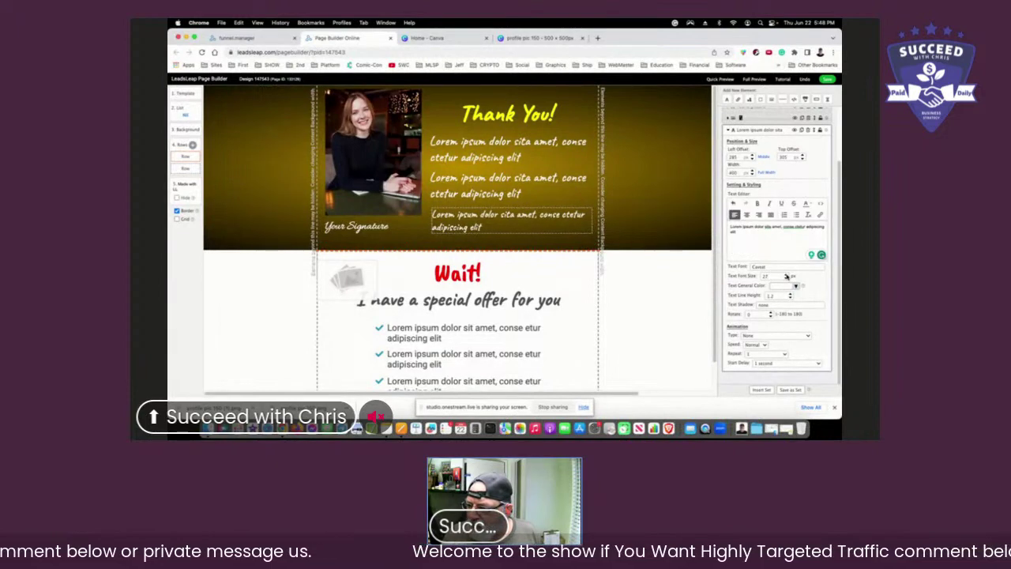
click(786, 275)
click(786, 275)
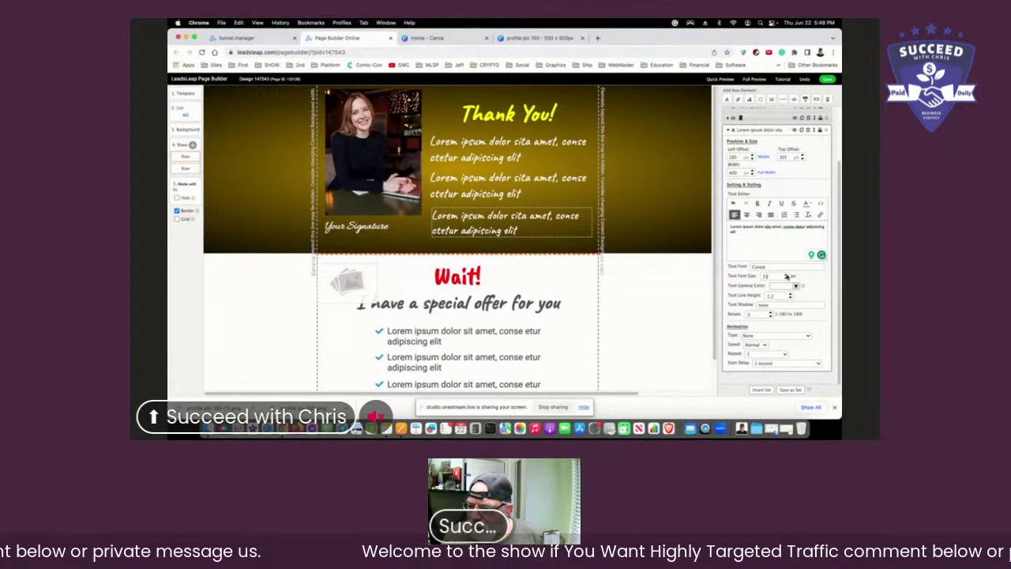
click(786, 275)
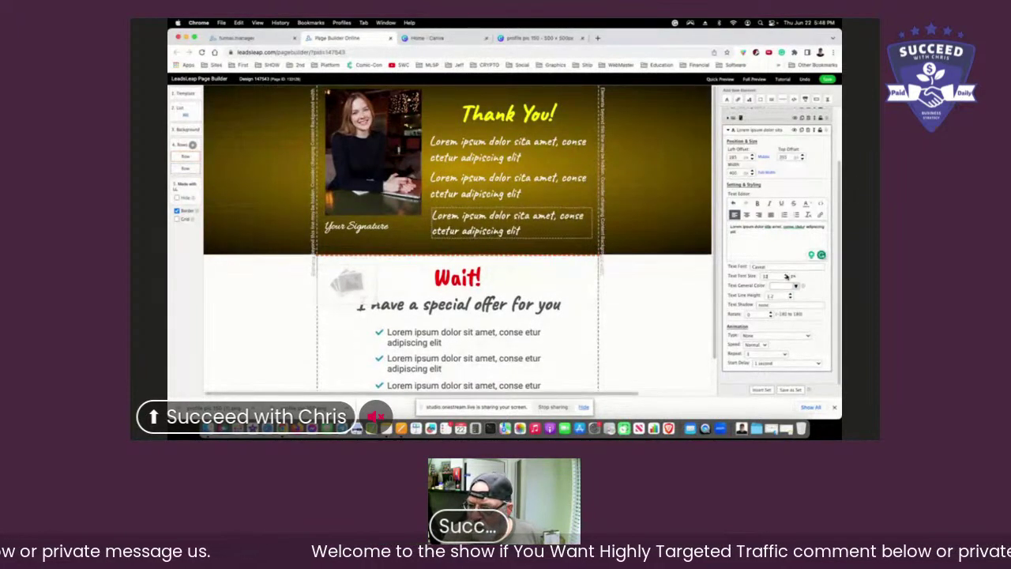
click(787, 275)
drag(467, 219, 464, 214)
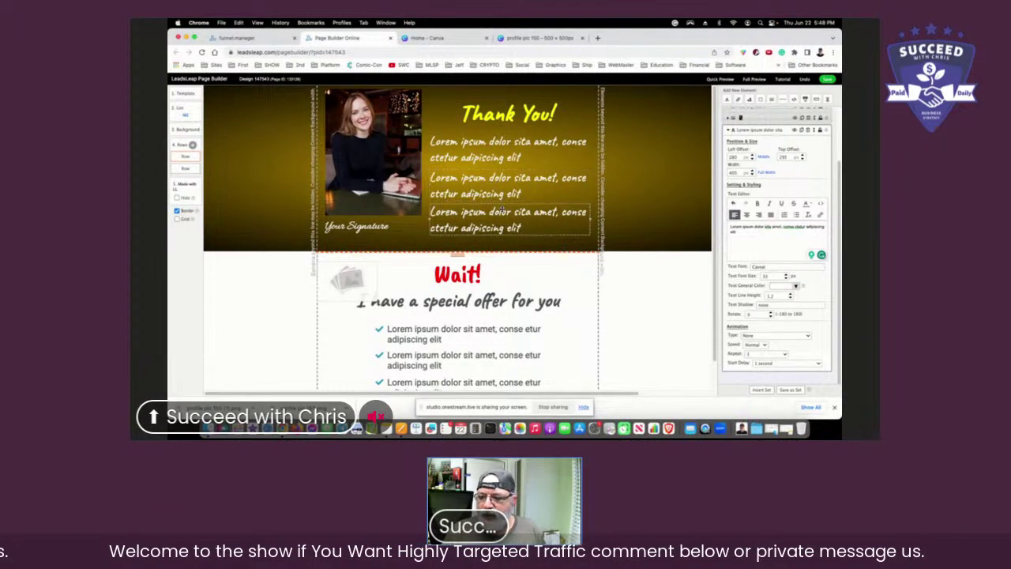
Step: Delete the empty image placeholder from the special offer row and save the page
scroll(534, 207, down, 2)
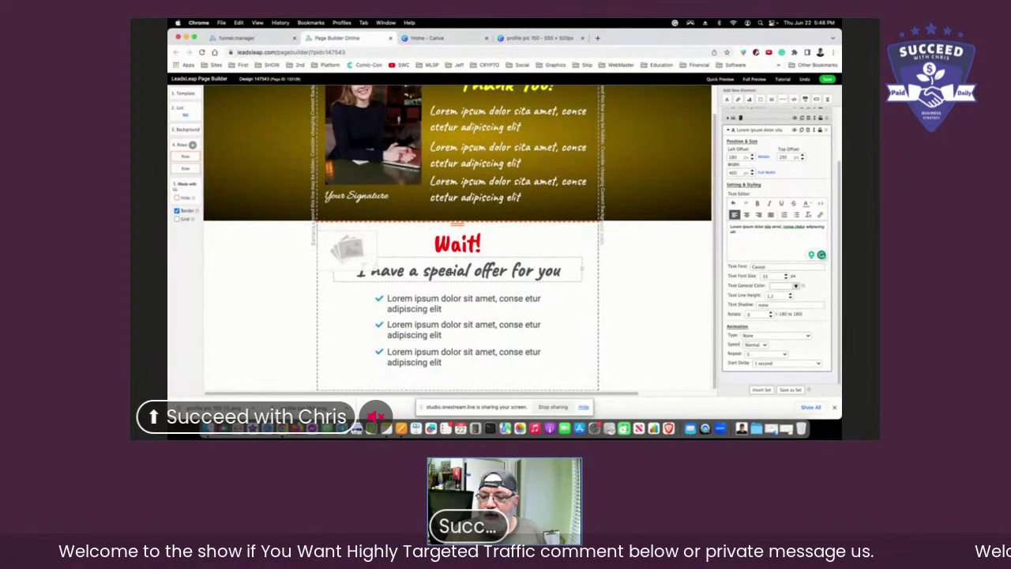
click(352, 253)
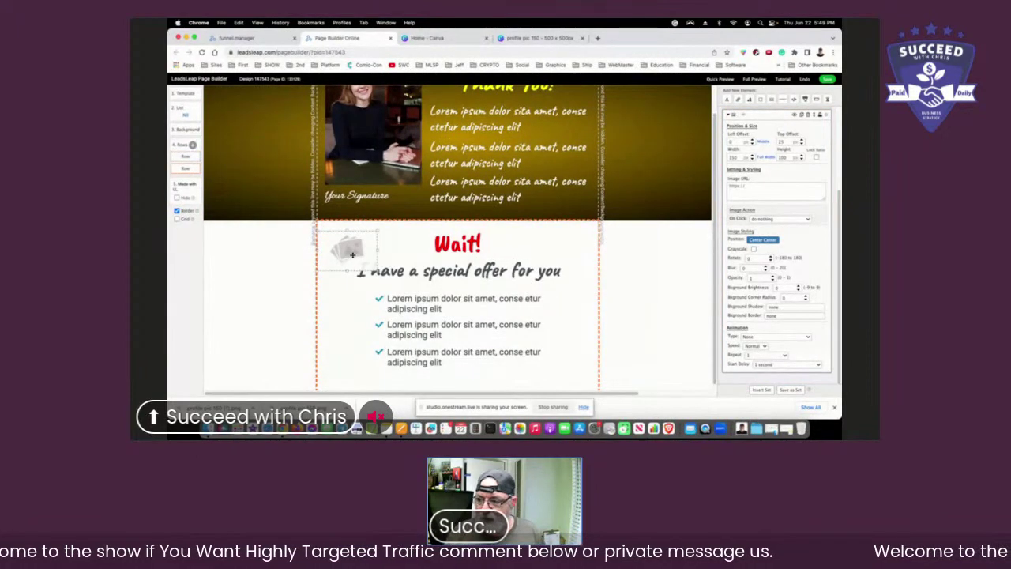
click(808, 114)
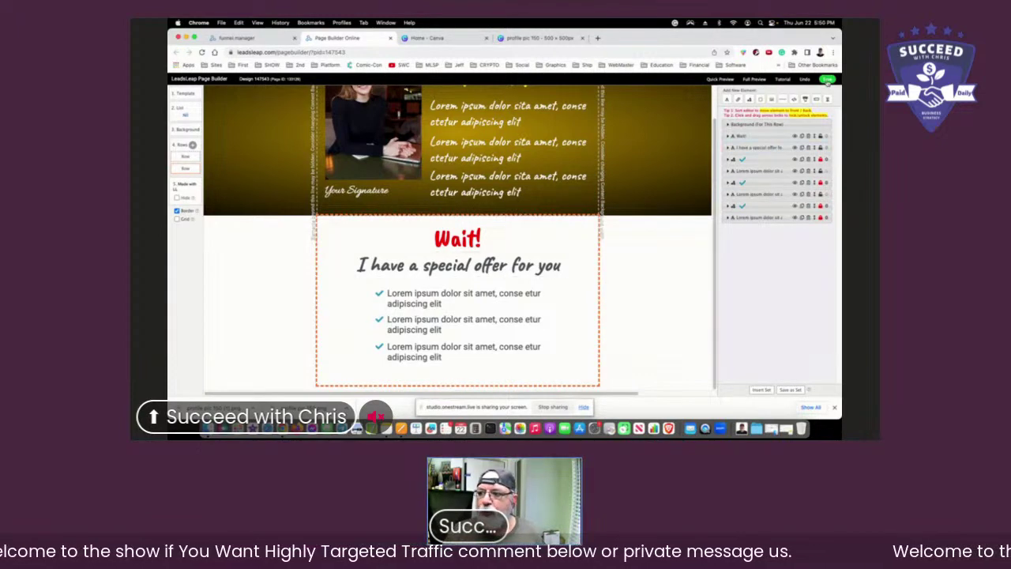
click(827, 80)
click(572, 98)
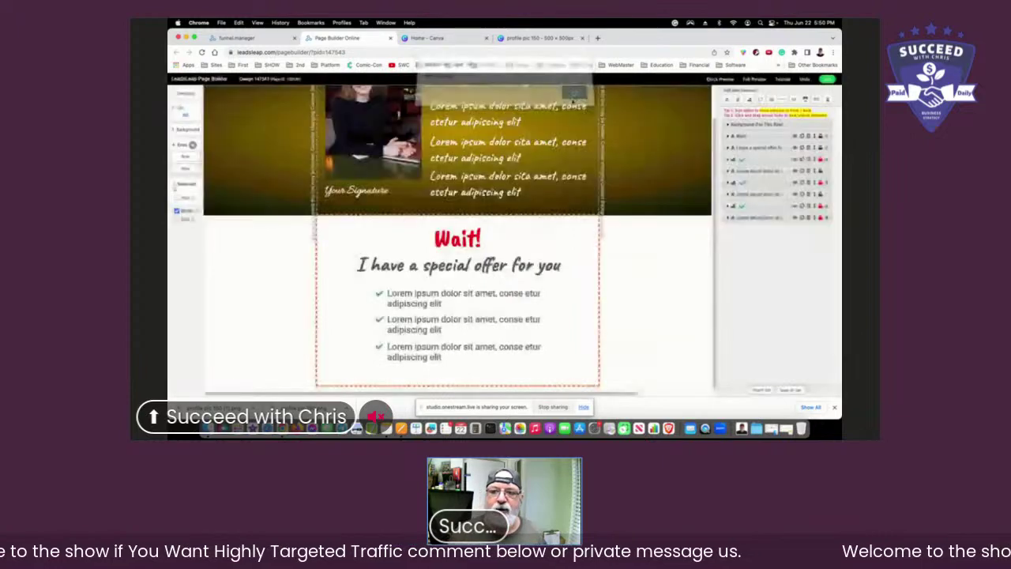